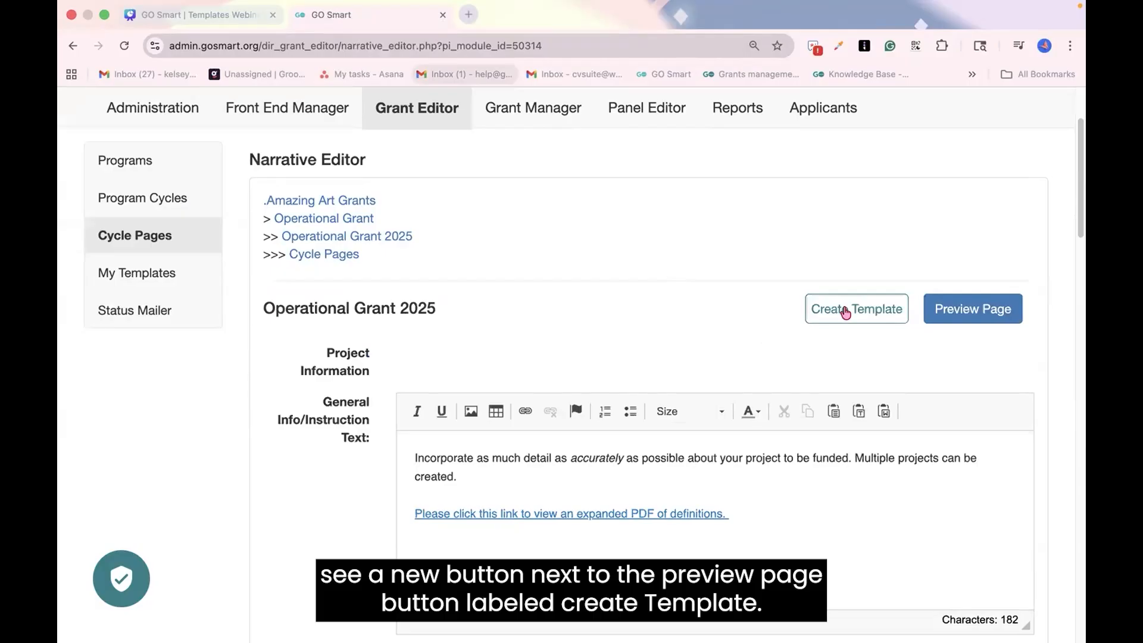
# Start a template from the Project Information page and name it "Project Information - Small Grants".
pyautogui.click(846, 310)
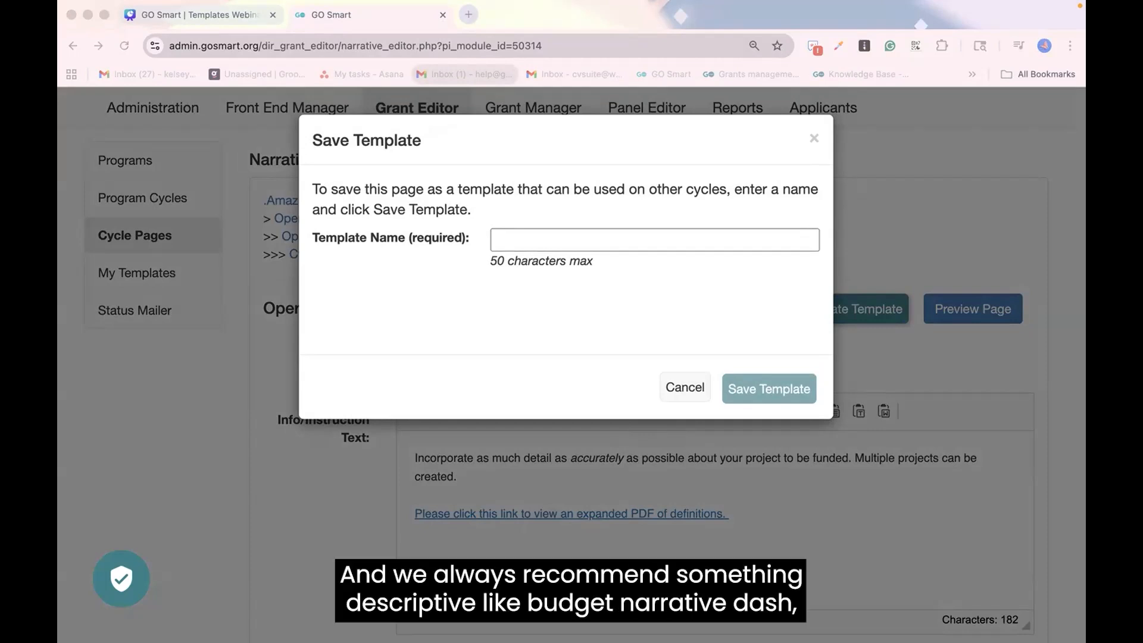
pyautogui.click(524, 237)
pyautogui.write('Project Information - Small Grants')
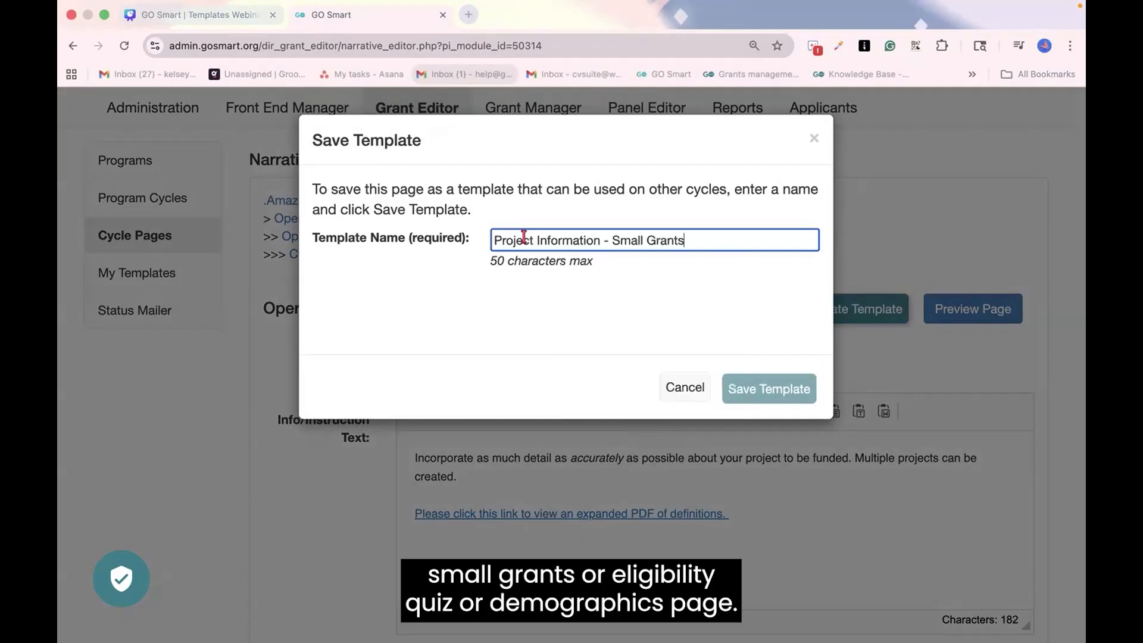
pyautogui.click(481, 316)
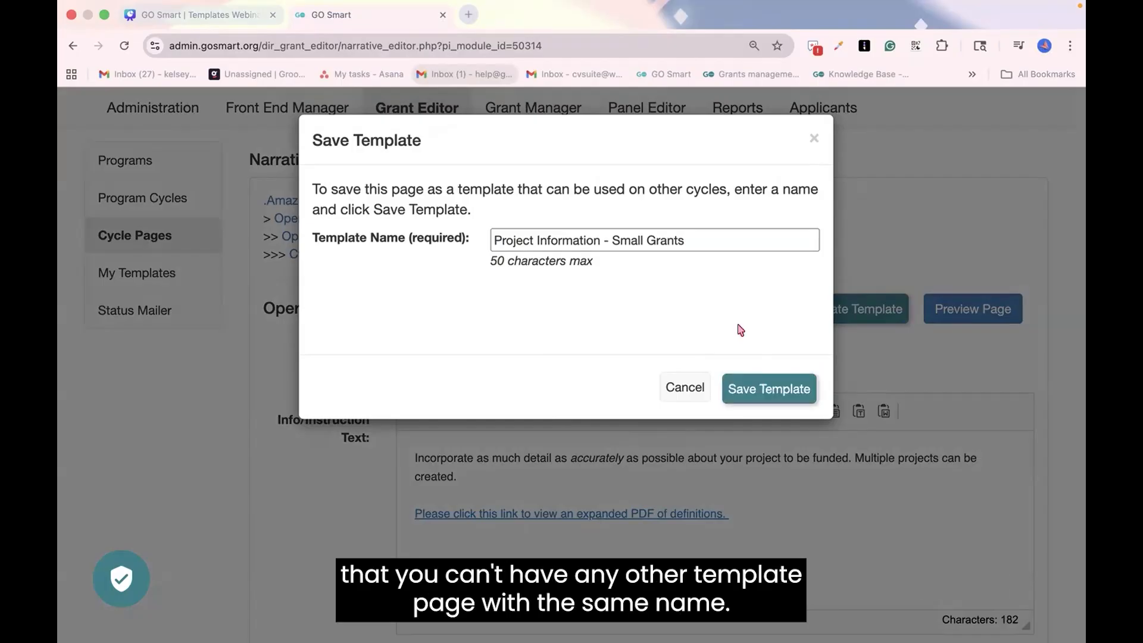
# Try a $ sign at the end of the template name and remove it again.
pyautogui.click(686, 244)
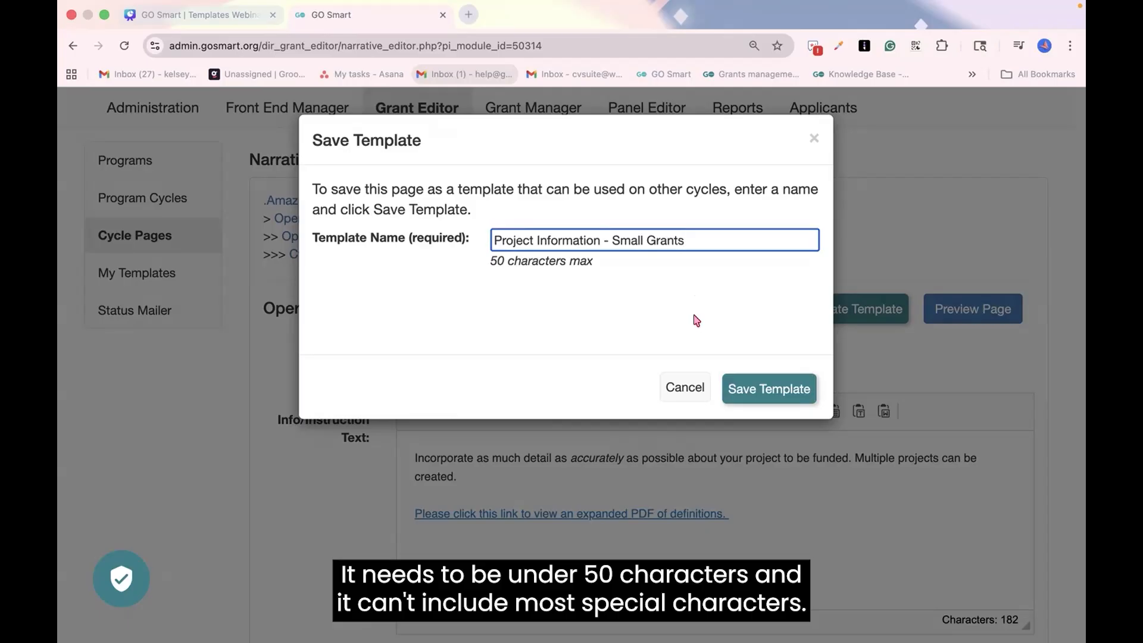
pyautogui.write('$')
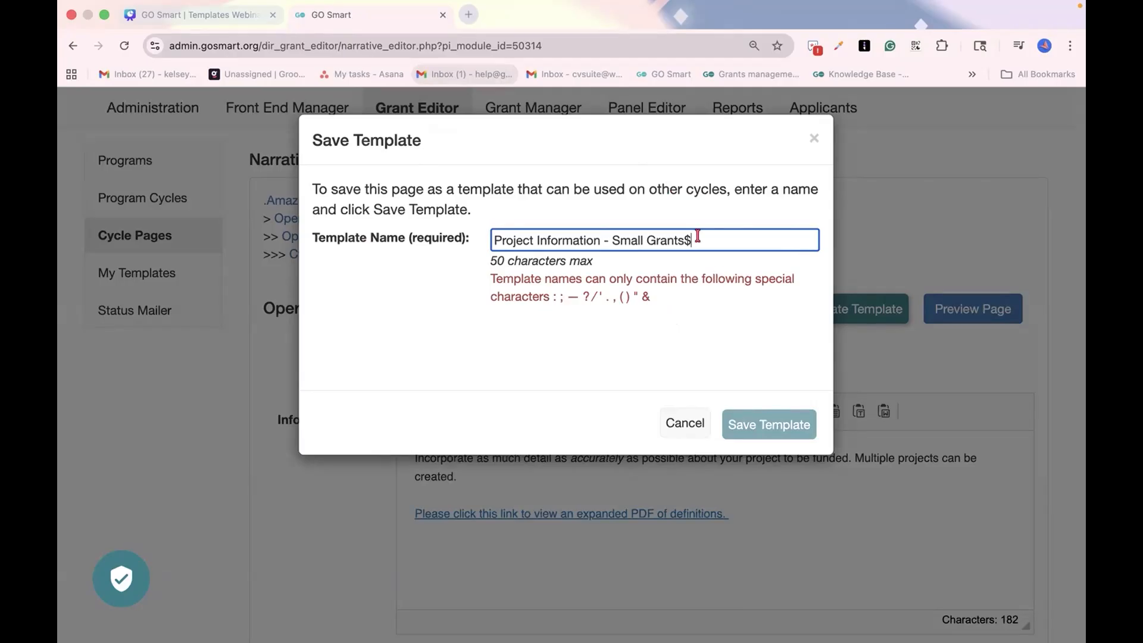
pyautogui.press('BackSpace')
# Save the template and open the My Templates section.
pyautogui.click(742, 393)
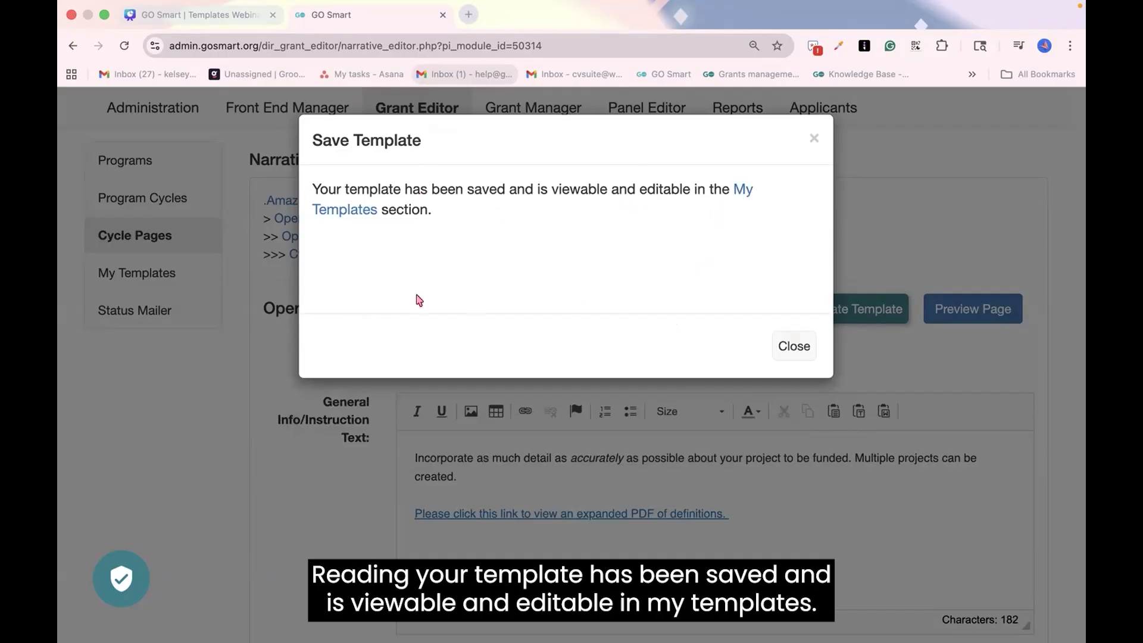
pyautogui.click(346, 211)
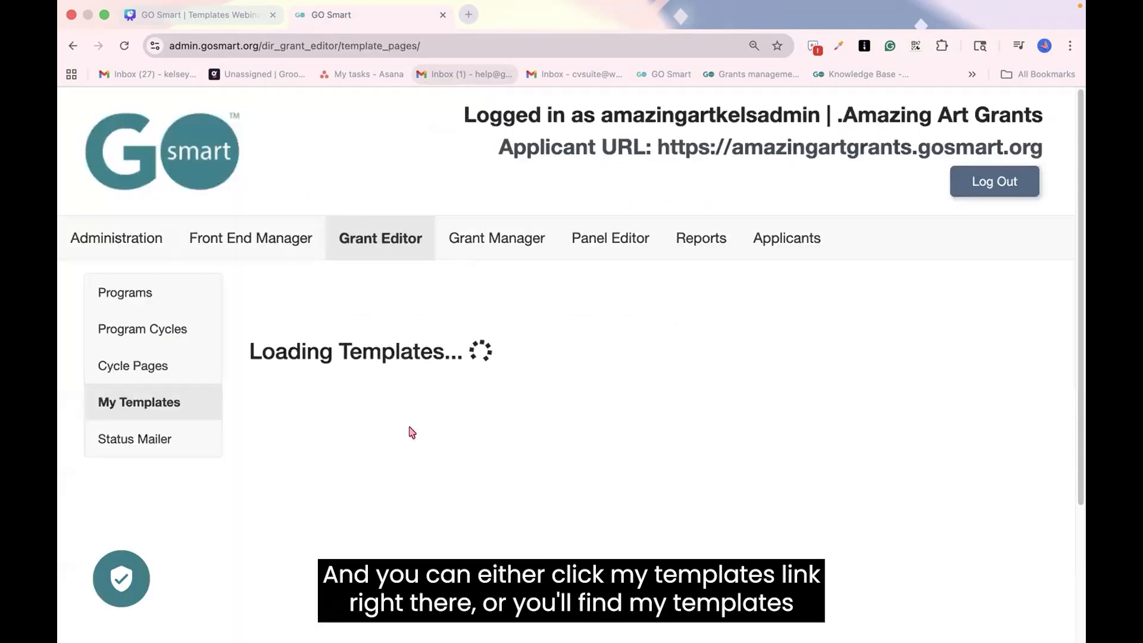
pyautogui.scroll(-3, 420, 426)
pyautogui.scroll(-3, 422, 425)
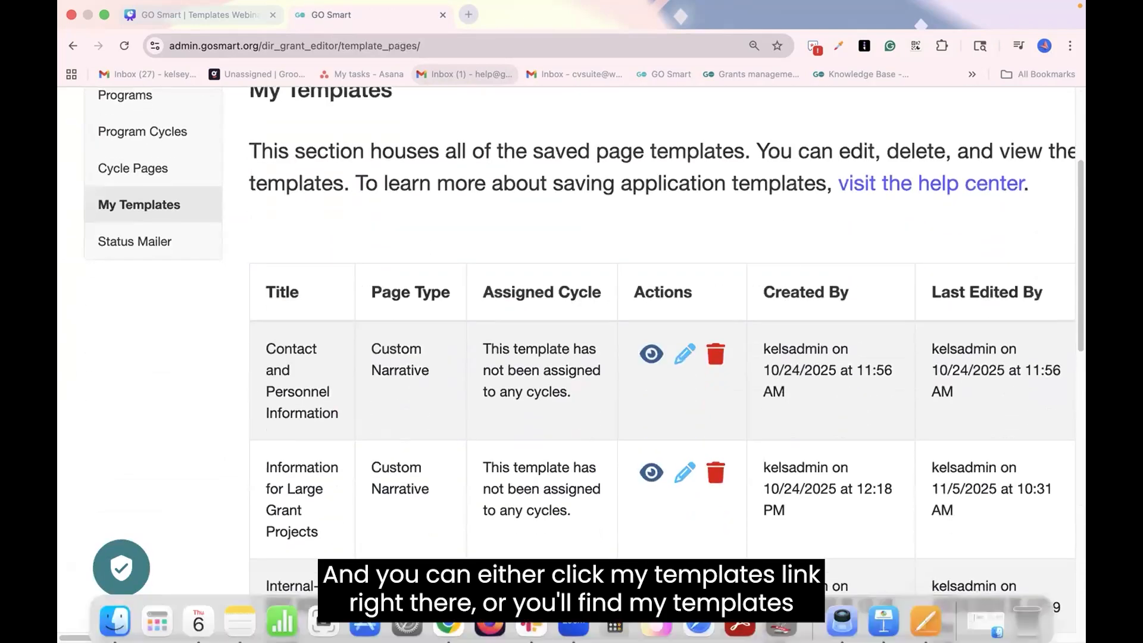
# Reduce the browser zoom to 110% so the templates table fits the page width.
pyautogui.click(1070, 46)
pyautogui.click(975, 334)
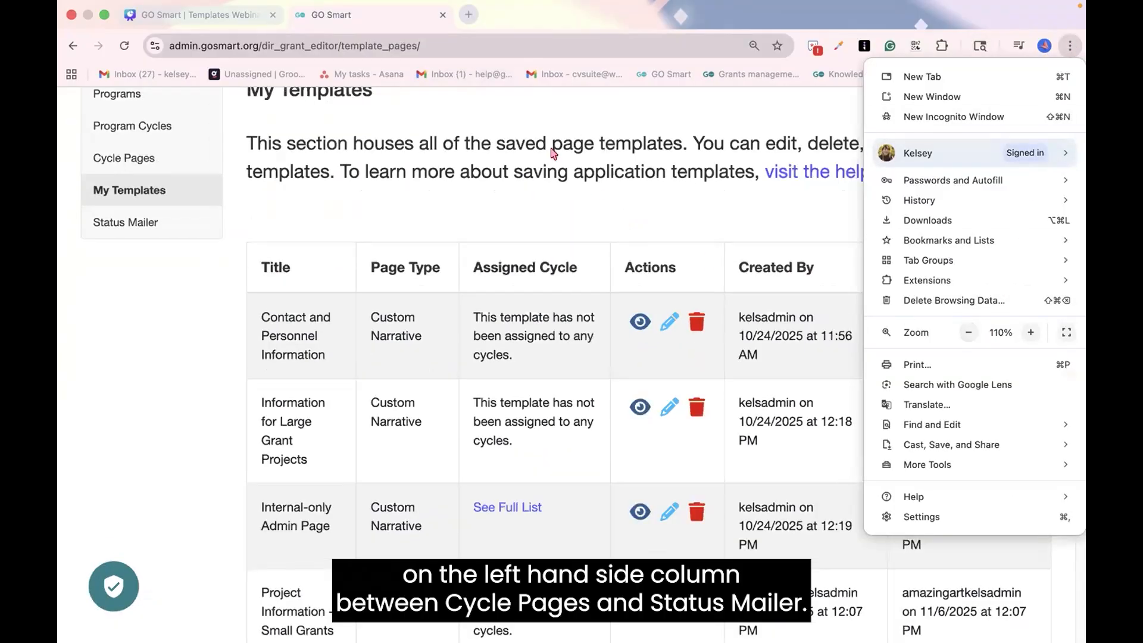
pyautogui.click(552, 149)
pyautogui.scroll(2, 551, 149)
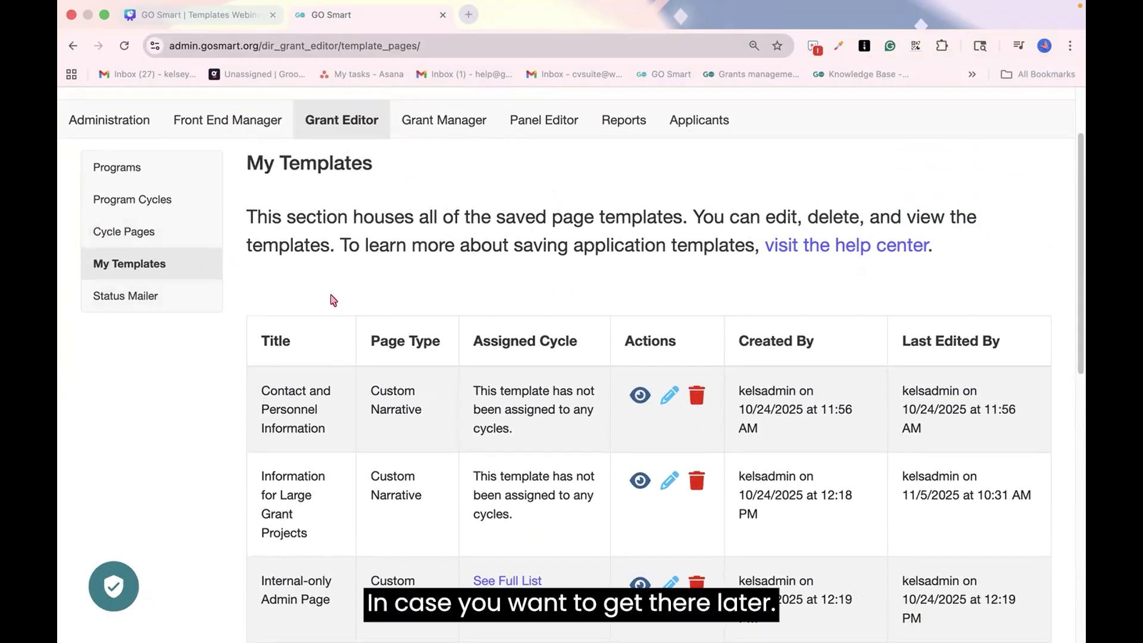
# Examine the saved templates' titles, page types and assigned cycles in the templates table.
pyautogui.scroll(-1, 569, 232)
pyautogui.scroll(-3, 569, 232)
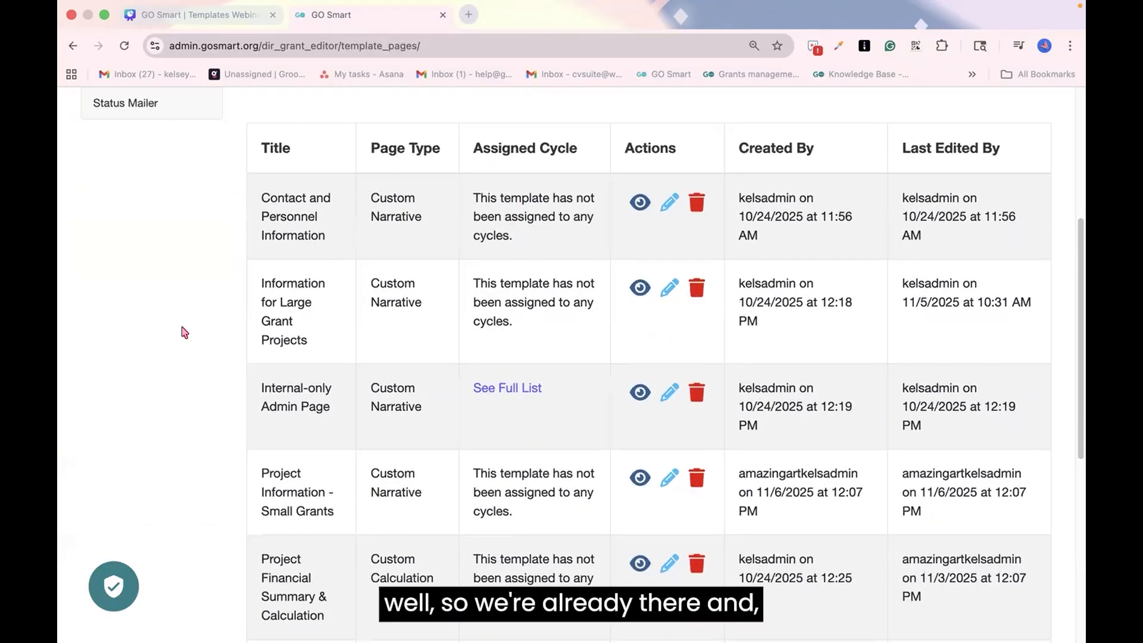
pyautogui.scroll(-1, 181, 332)
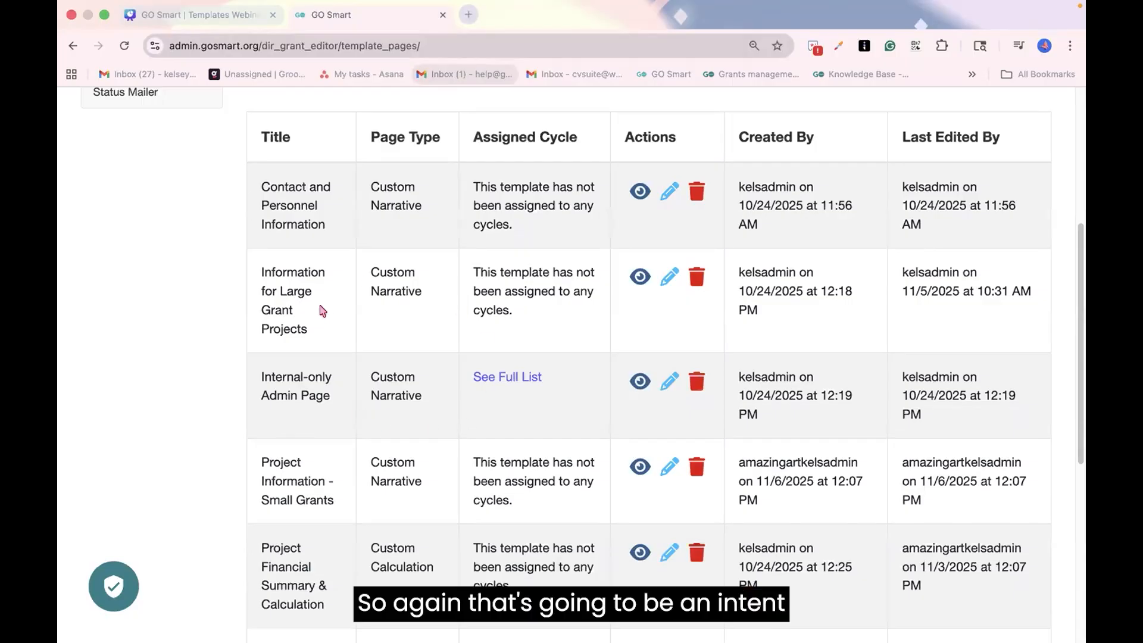
pyautogui.scroll(-3, 349, 369)
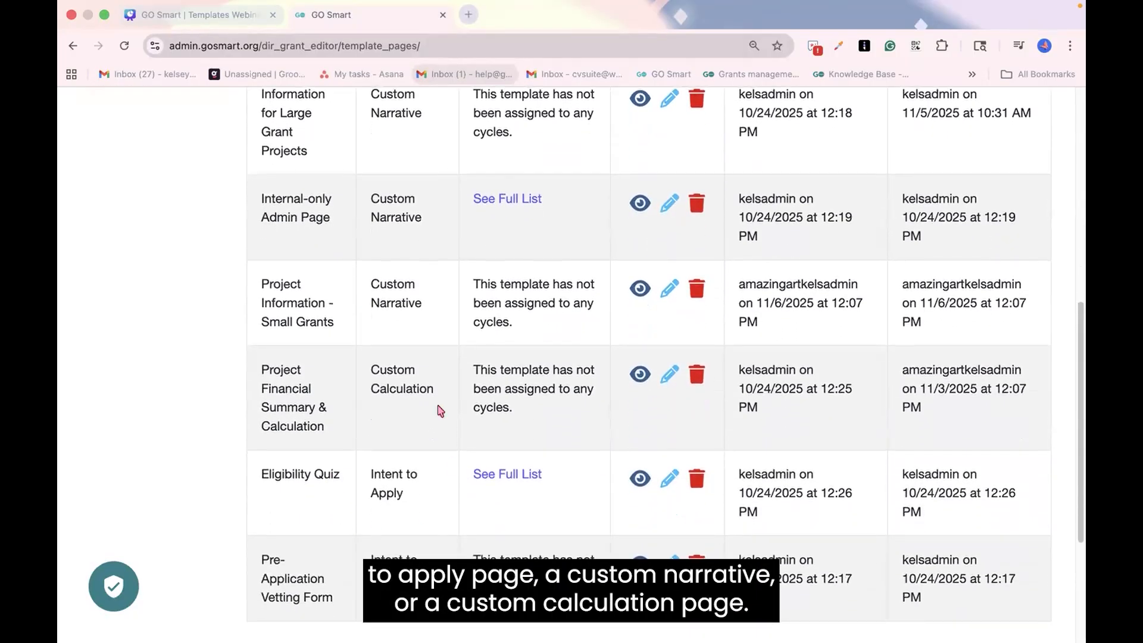
pyautogui.scroll(1, 409, 322)
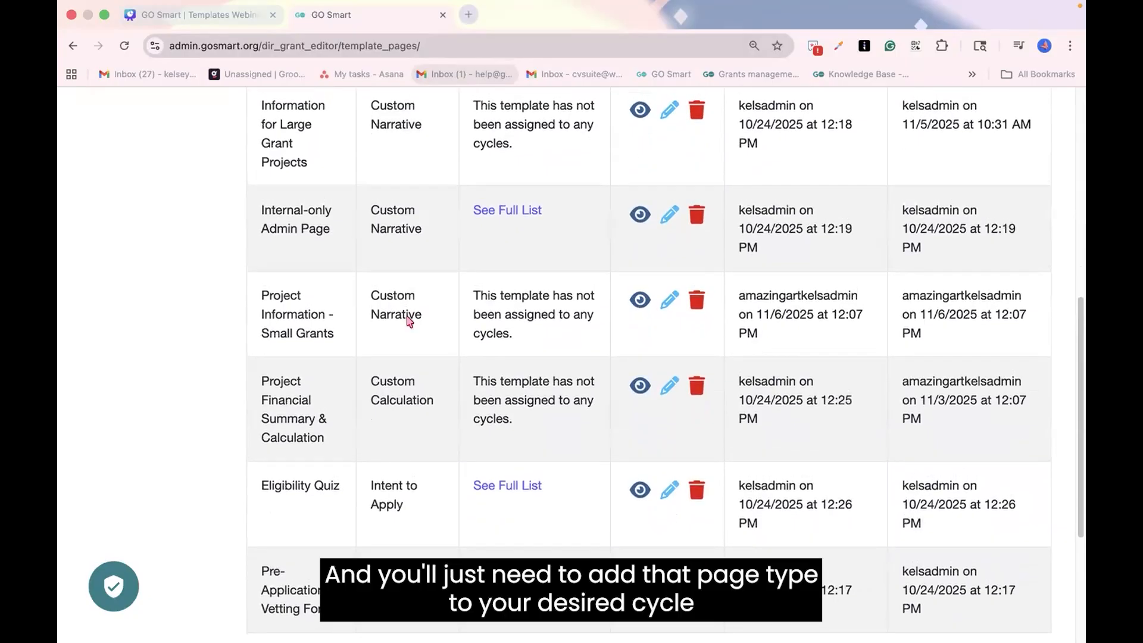
pyautogui.scroll(2, 409, 321)
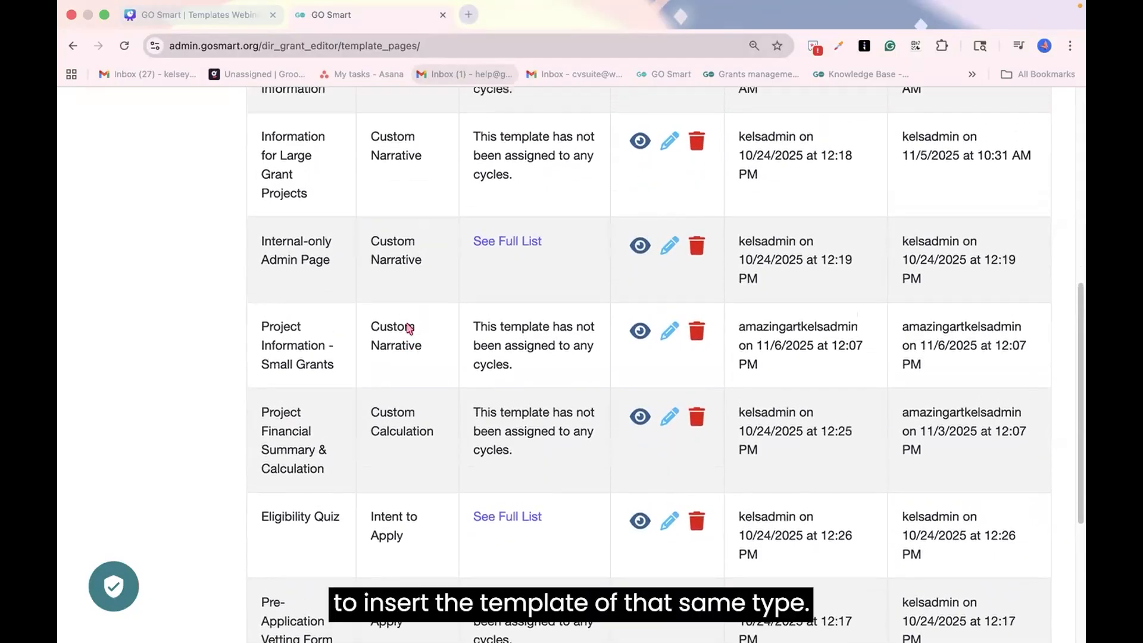
pyautogui.scroll(4, 410, 328)
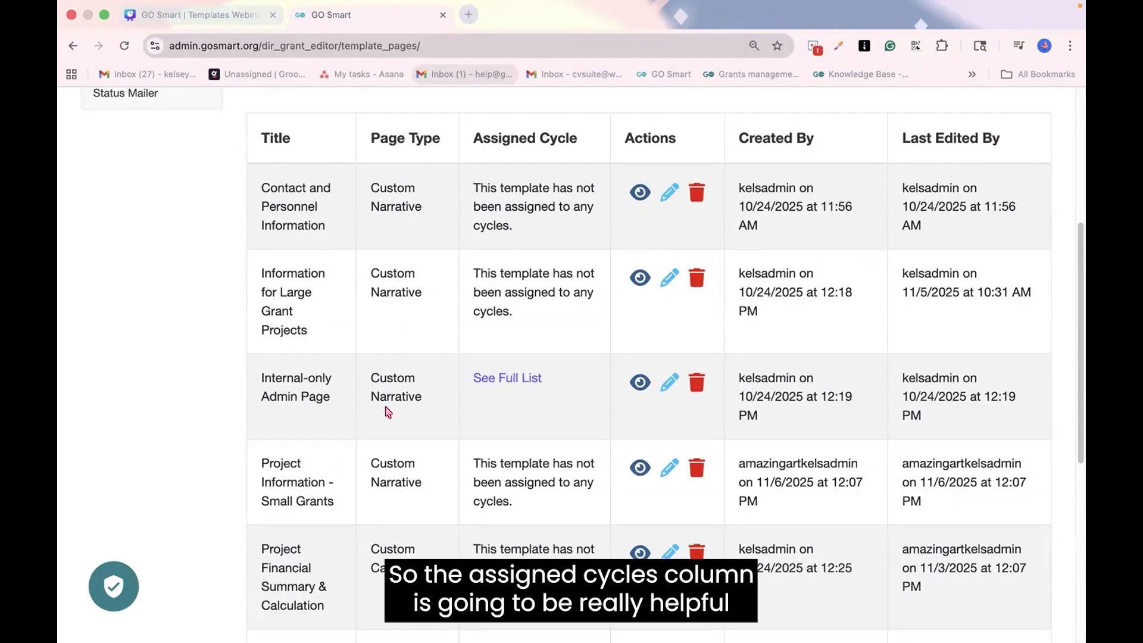
# View the full list of cycles using the Internal-only Admin Page template and review the Created By and Last Edited By columns.
pyautogui.click(507, 379)
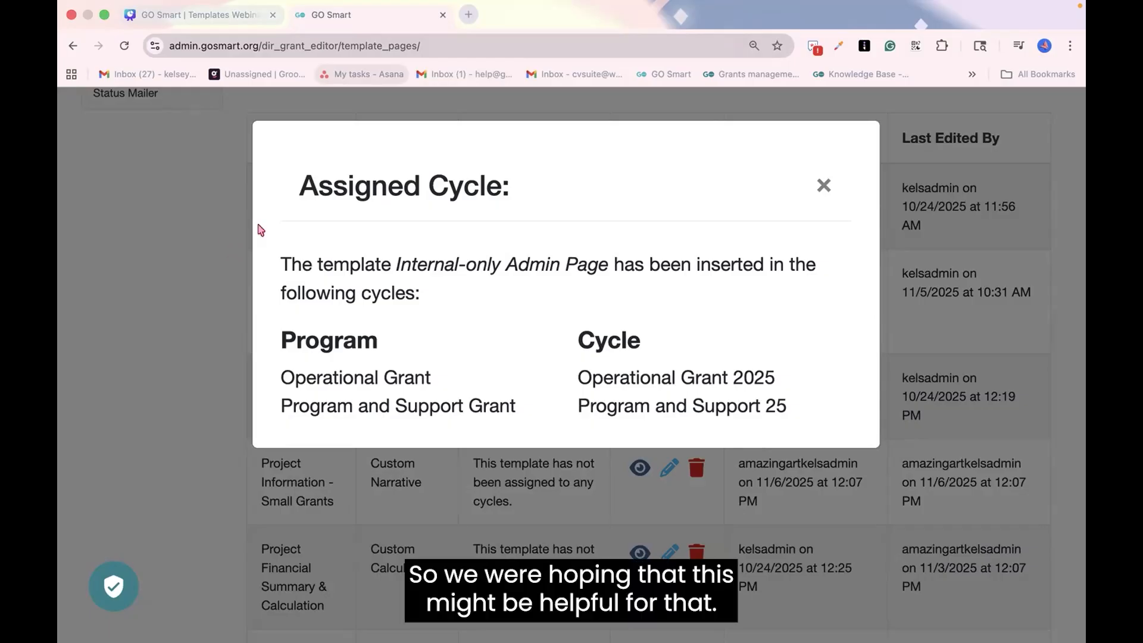
pyautogui.click(824, 187)
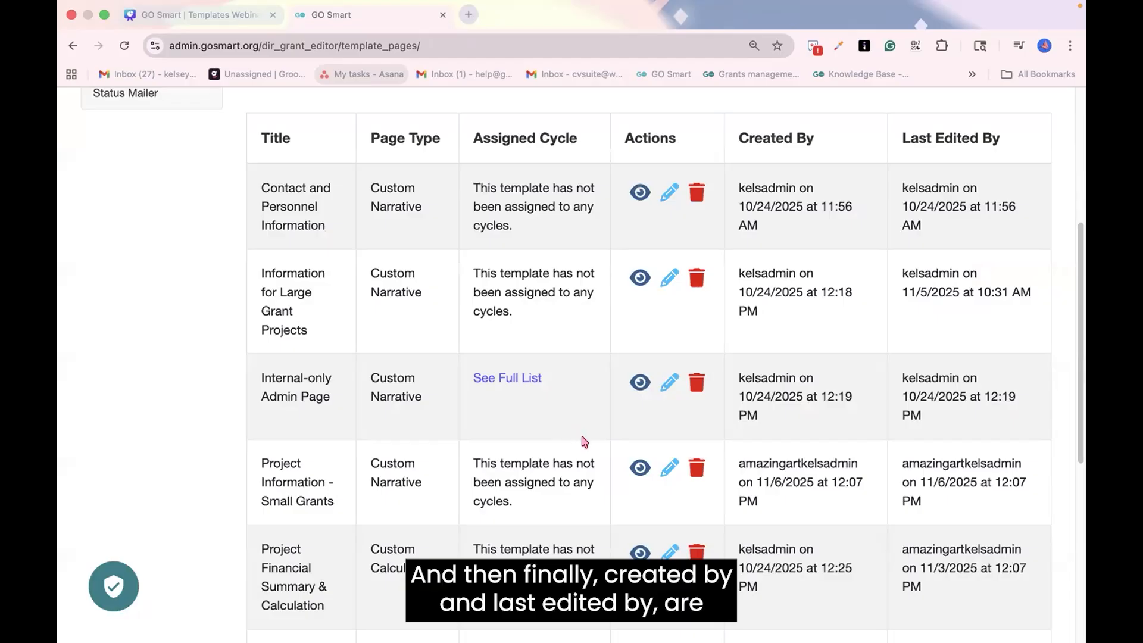
pyautogui.scroll(-1, 835, 392)
pyautogui.scroll(-3, 835, 392)
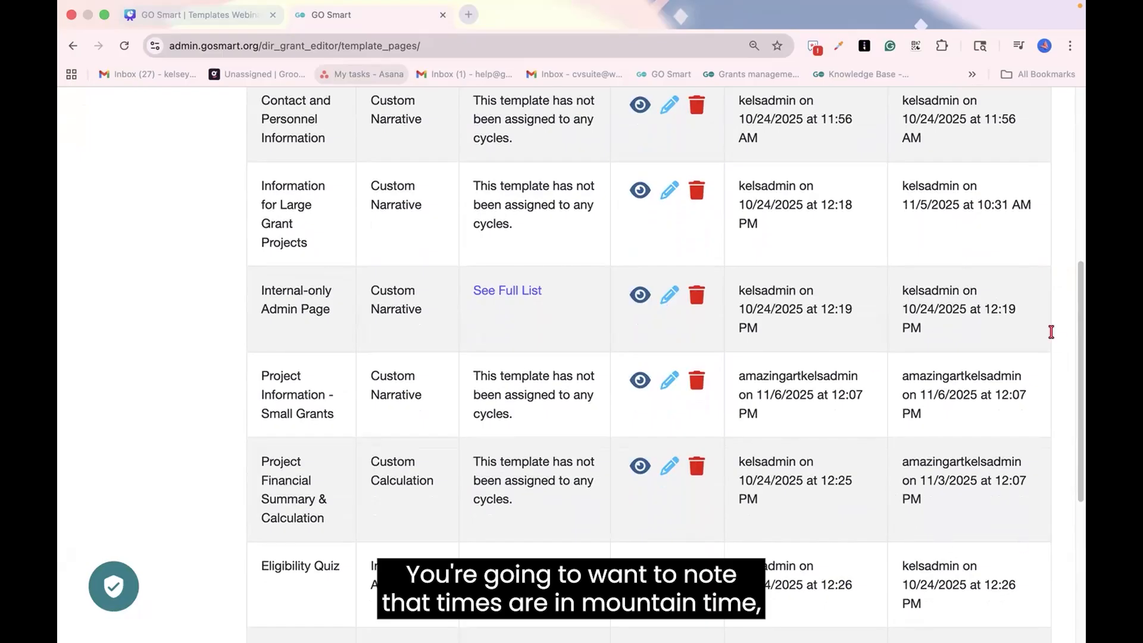
pyautogui.scroll(2, 870, 470)
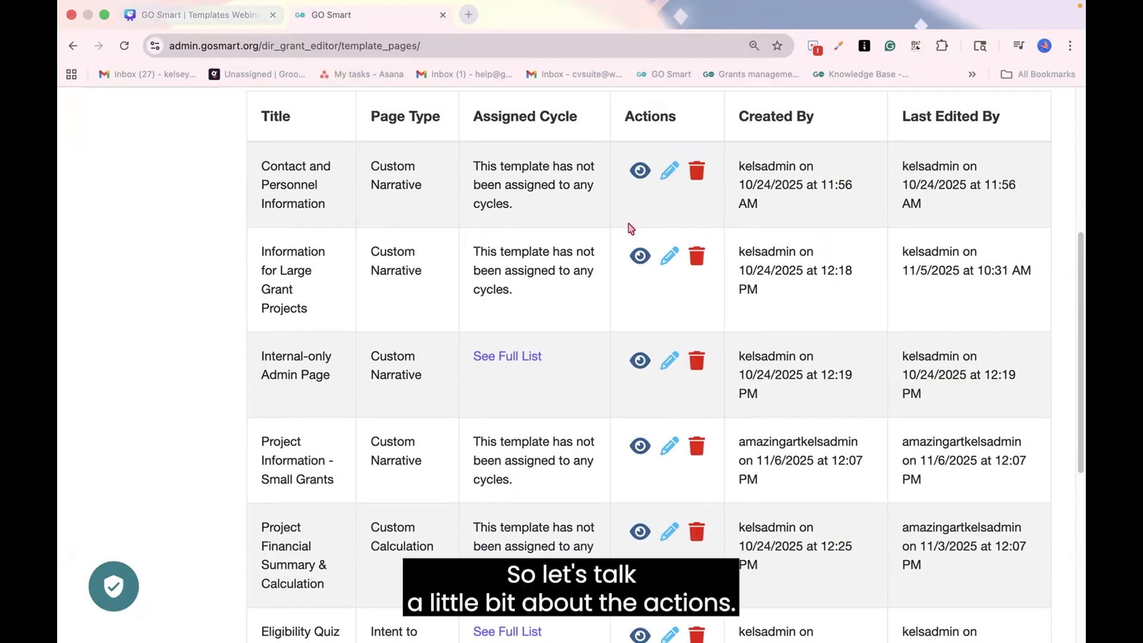
pyautogui.scroll(-1, 582, 318)
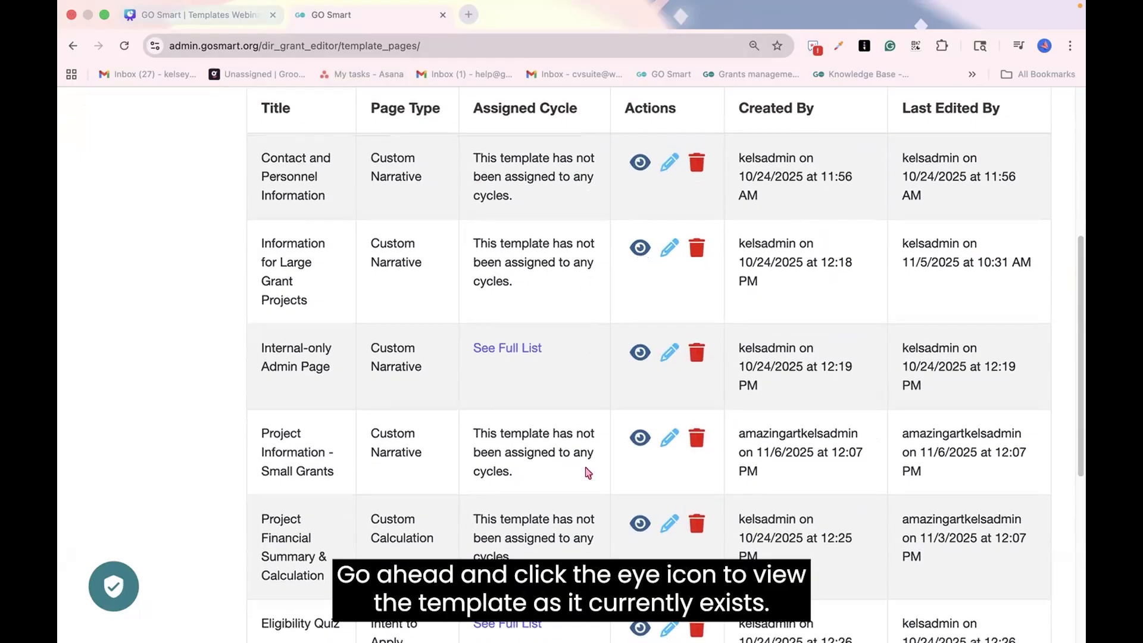
# Preview the Project Information - Small Grants template as applicants see it, down to the project themes question.
pyautogui.click(636, 437)
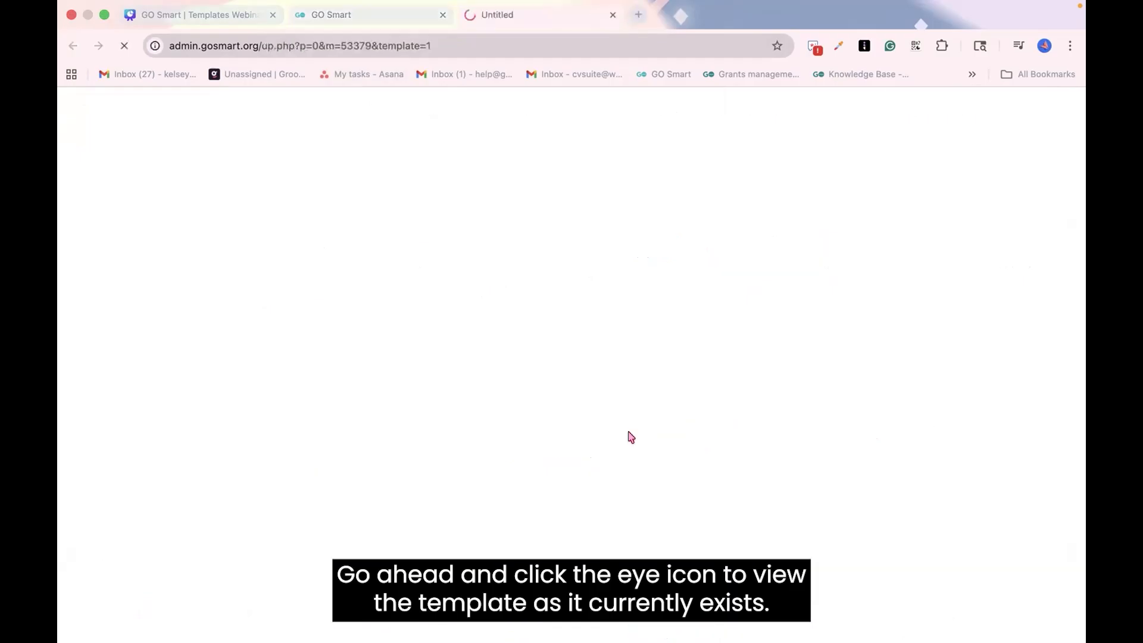
pyautogui.scroll(-5, 549, 386)
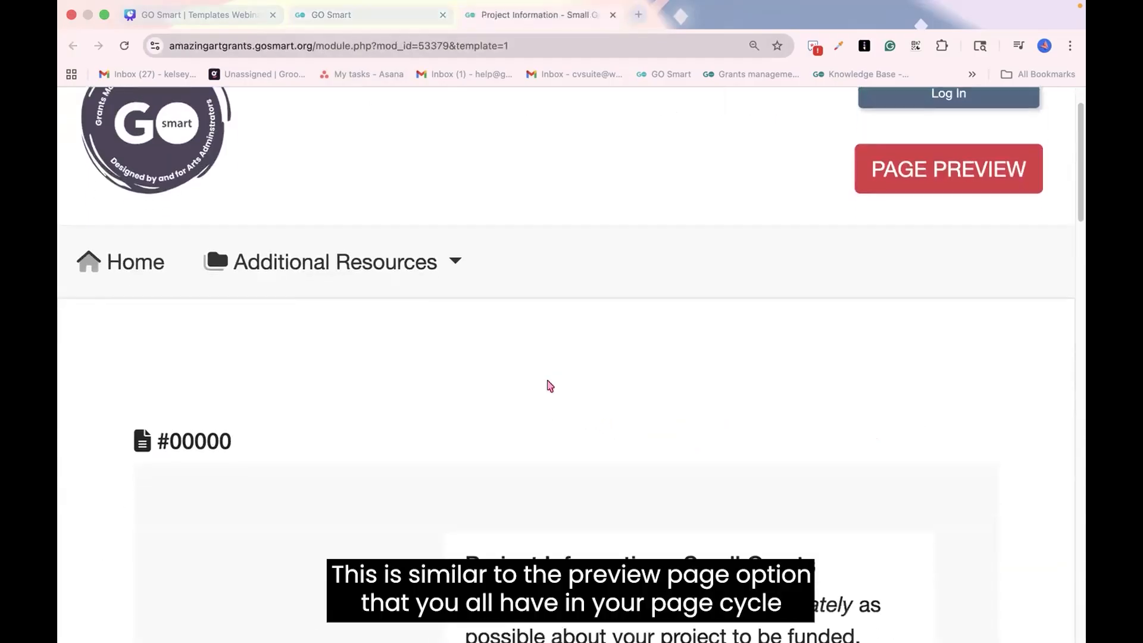
pyautogui.scroll(-5, 395, 413)
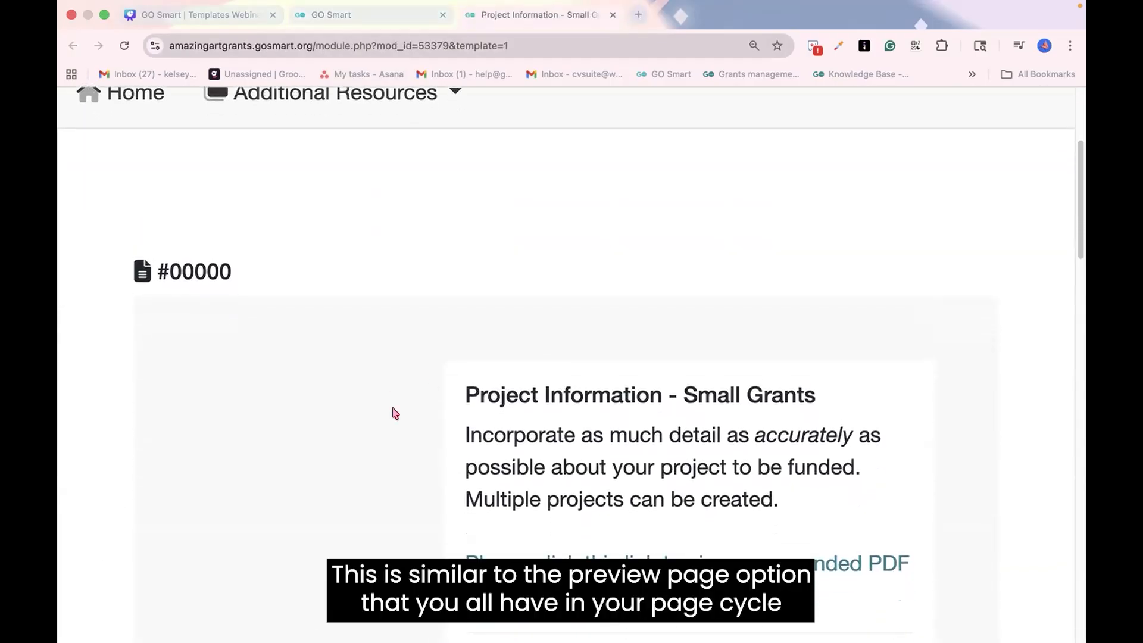
pyautogui.scroll(-8, 398, 413)
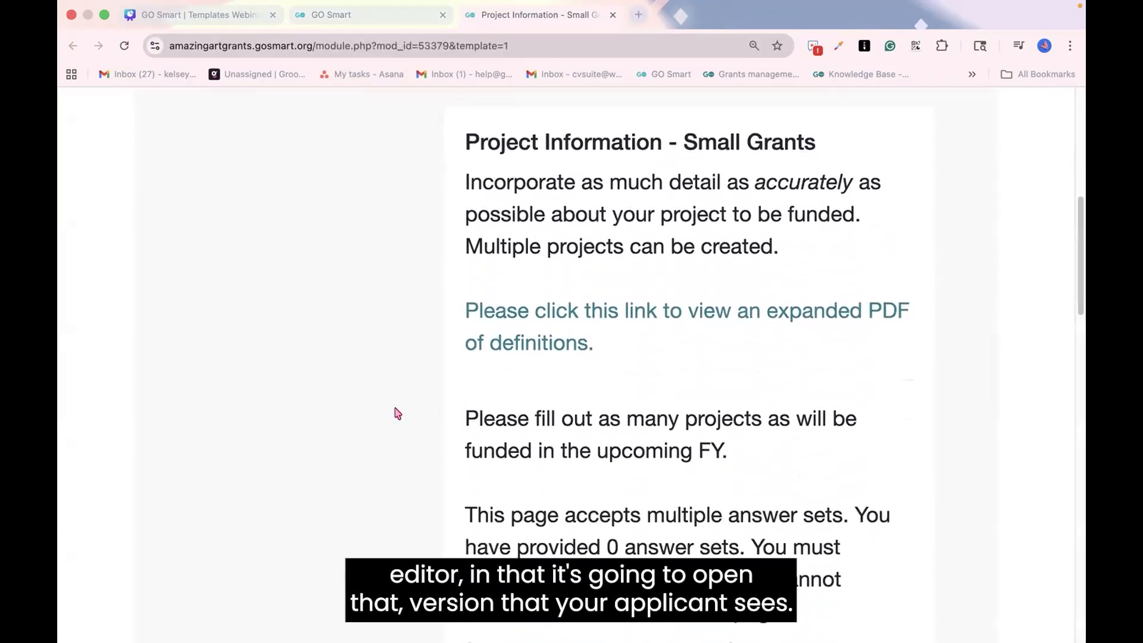
pyautogui.scroll(-5, 398, 414)
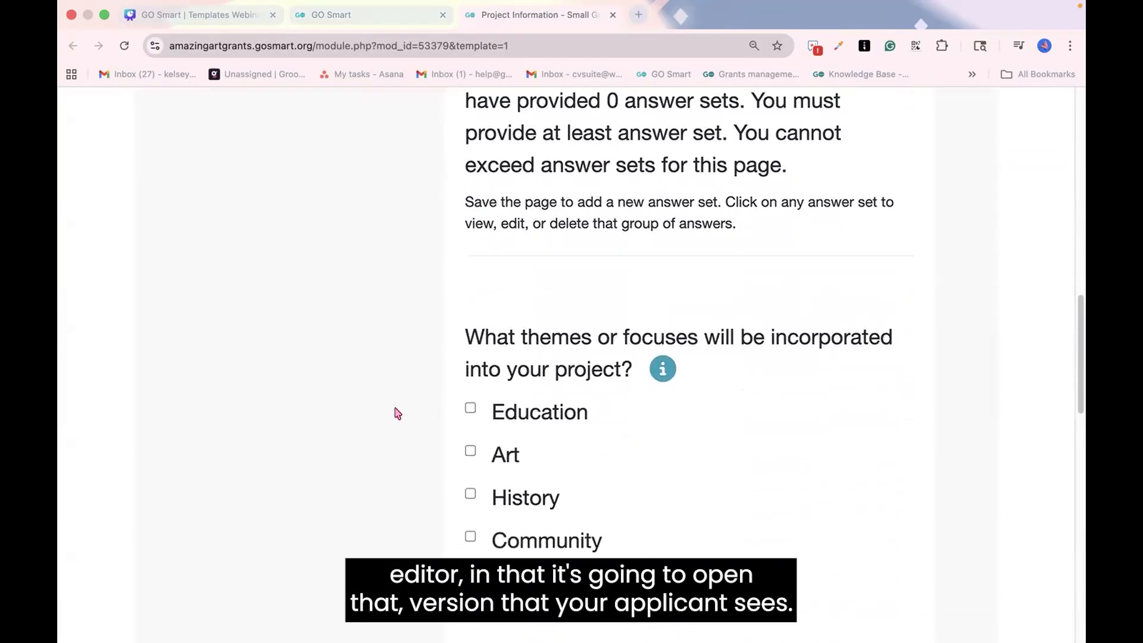
pyautogui.scroll(-1, 403, 413)
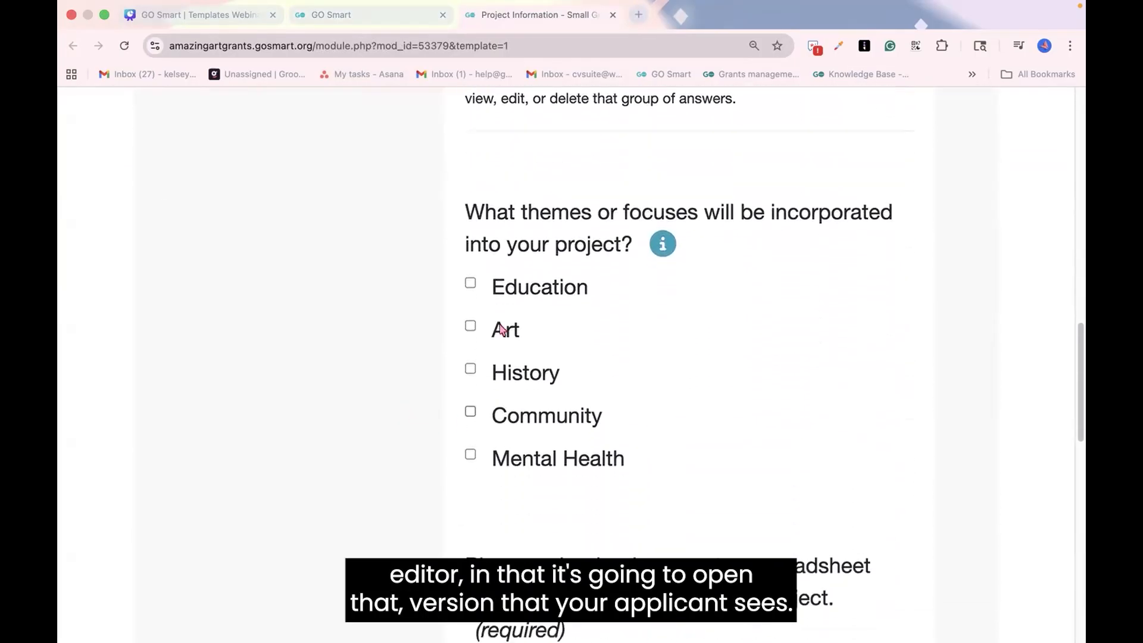
# Select Education, Art and Community as the project themes in the template preview.
pyautogui.click(470, 283)
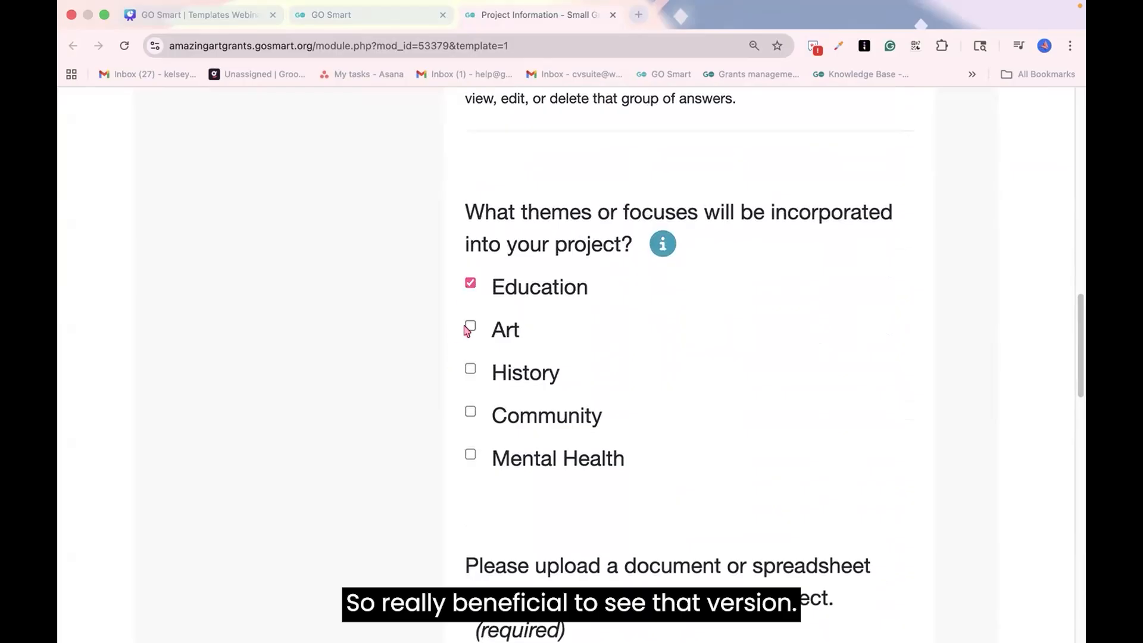
pyautogui.click(471, 326)
pyautogui.scroll(-2, 434, 365)
pyautogui.click(471, 304)
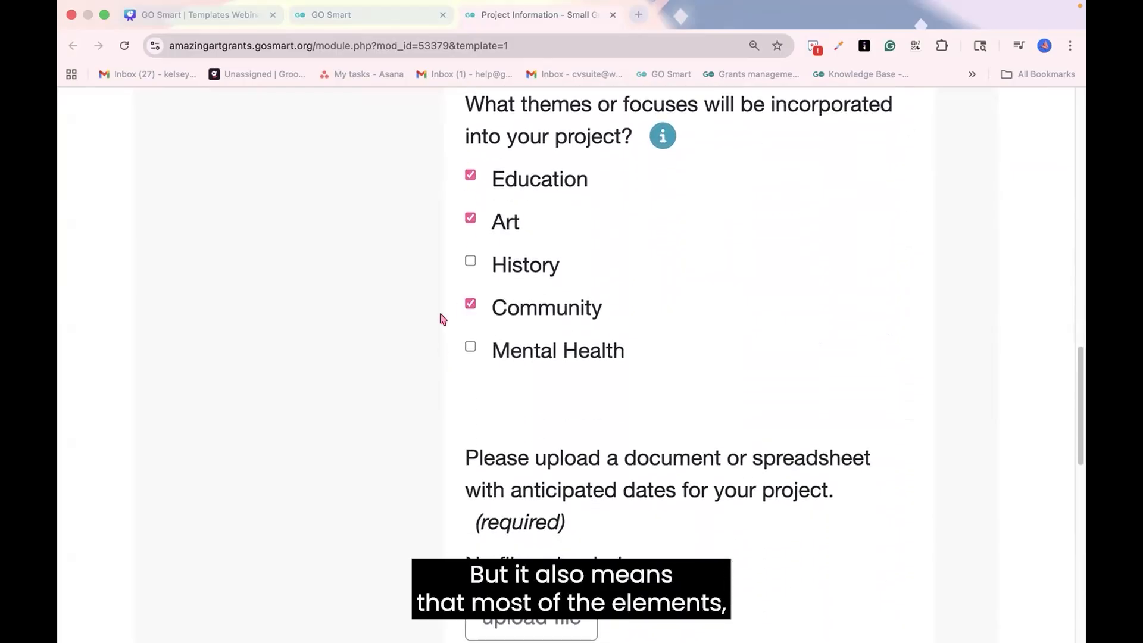
# Try the file upload in the template preview and examine the remaining questions to the end of the form.
pyautogui.scroll(-2, 419, 346)
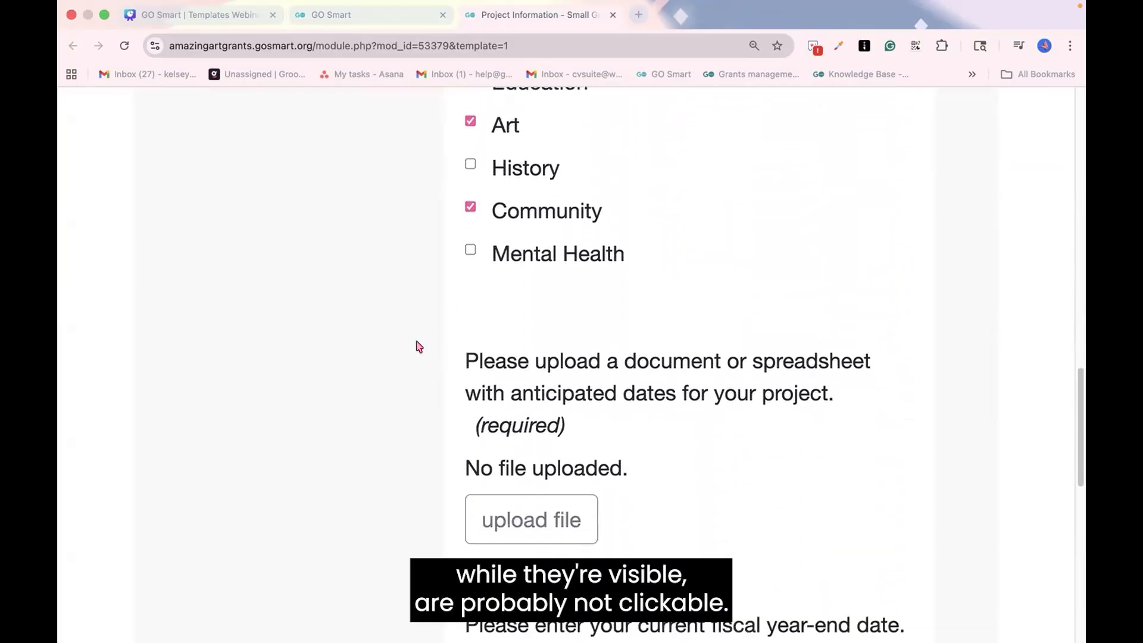
pyautogui.scroll(-1, 419, 346)
pyautogui.scroll(-2, 419, 345)
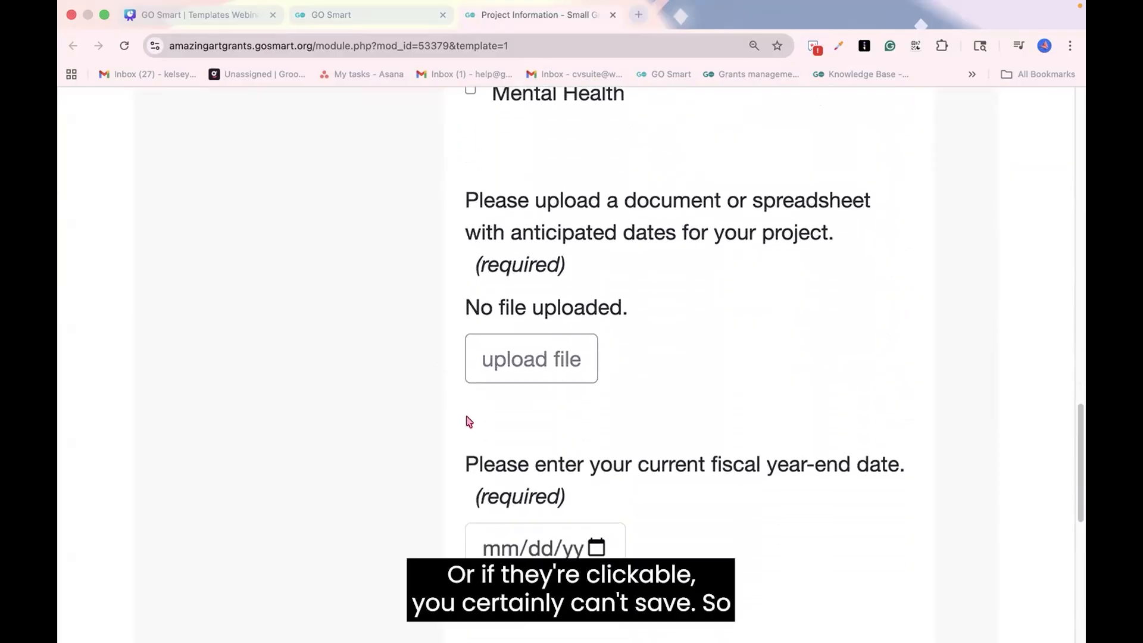
pyautogui.click(550, 335)
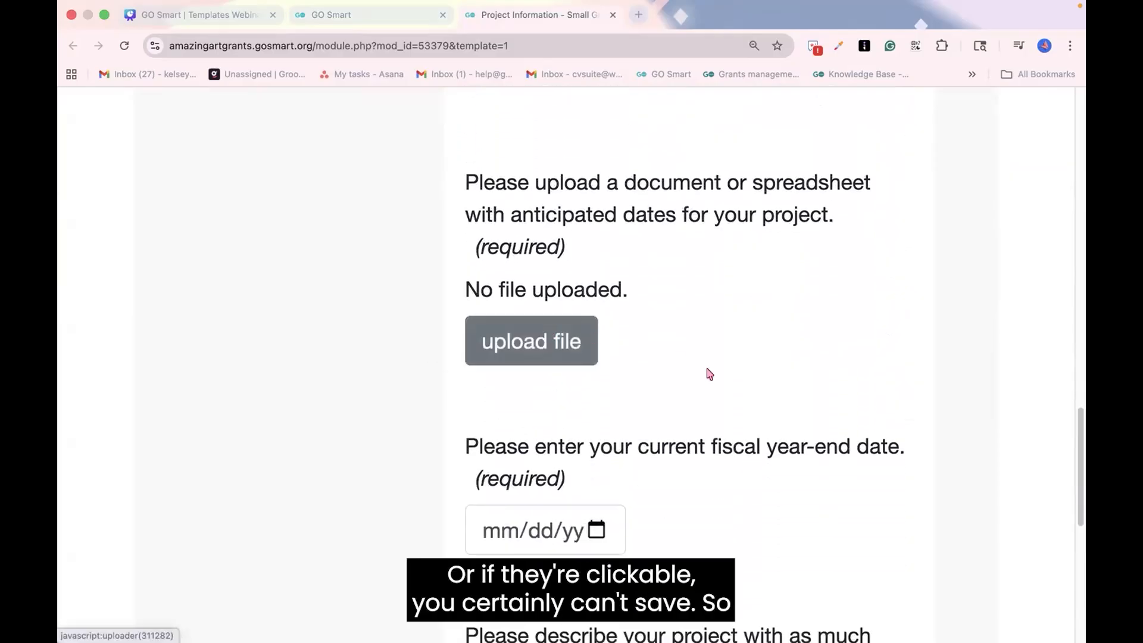
pyautogui.scroll(-2, 709, 373)
pyautogui.scroll(-1, 695, 415)
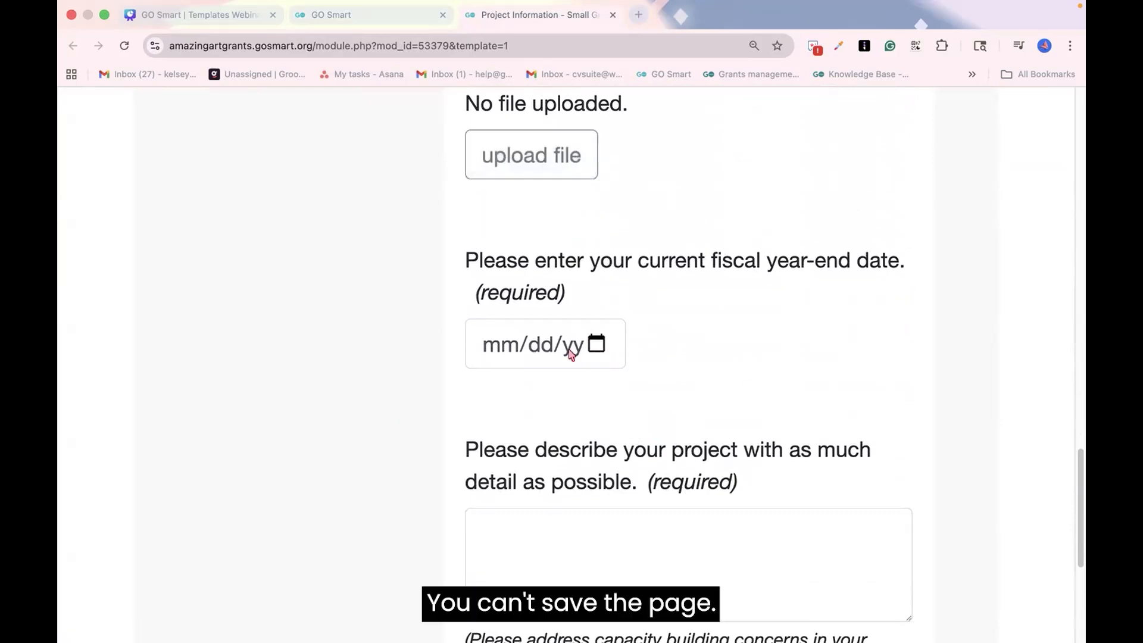
pyautogui.scroll(-2, 560, 390)
pyautogui.scroll(-1, 560, 390)
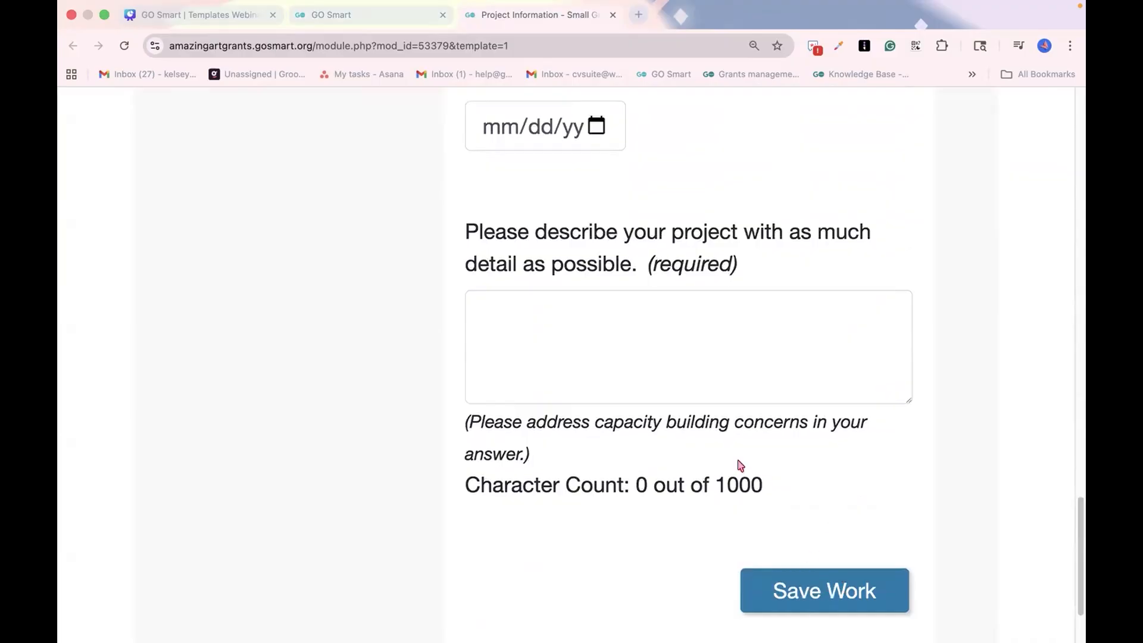
pyautogui.scroll(-1, 740, 465)
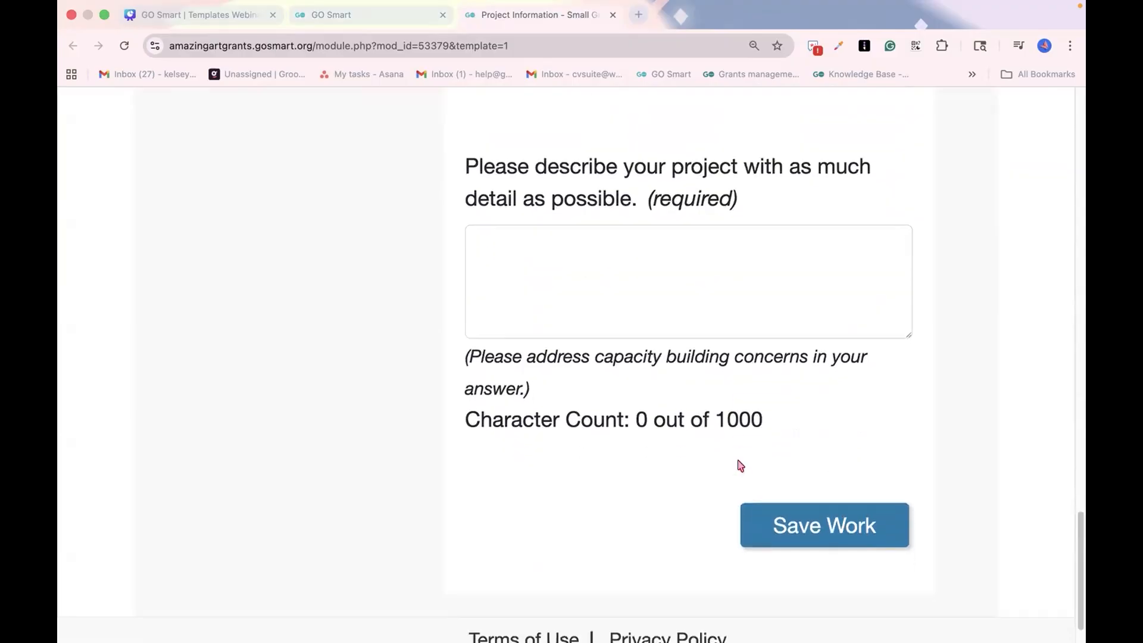
# Close the applicant preview and open the Project Information - Small Grants template for editing, examining its title and general instruction text.
pyautogui.click(376, 18)
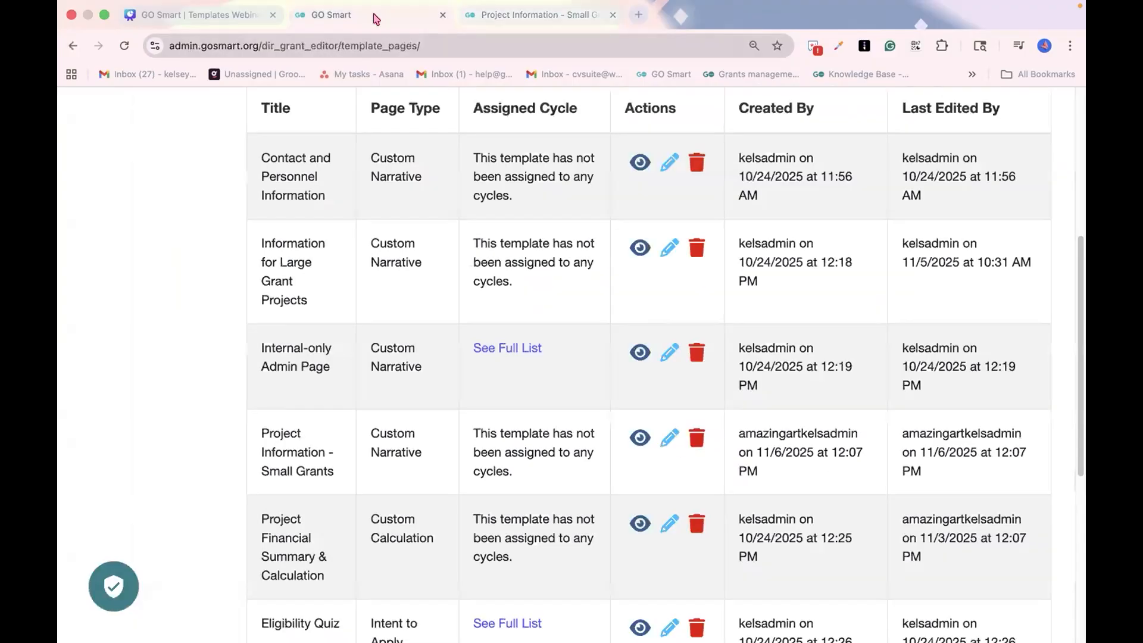
pyautogui.click(612, 16)
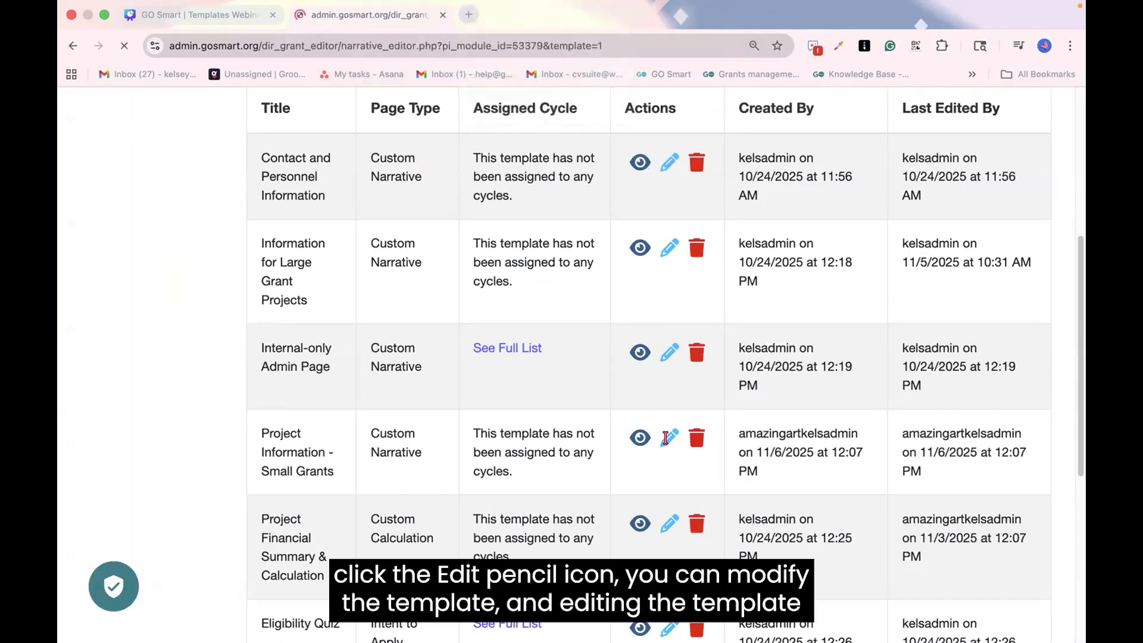
pyautogui.scroll(-2, 297, 425)
pyautogui.scroll(-2, 297, 425)
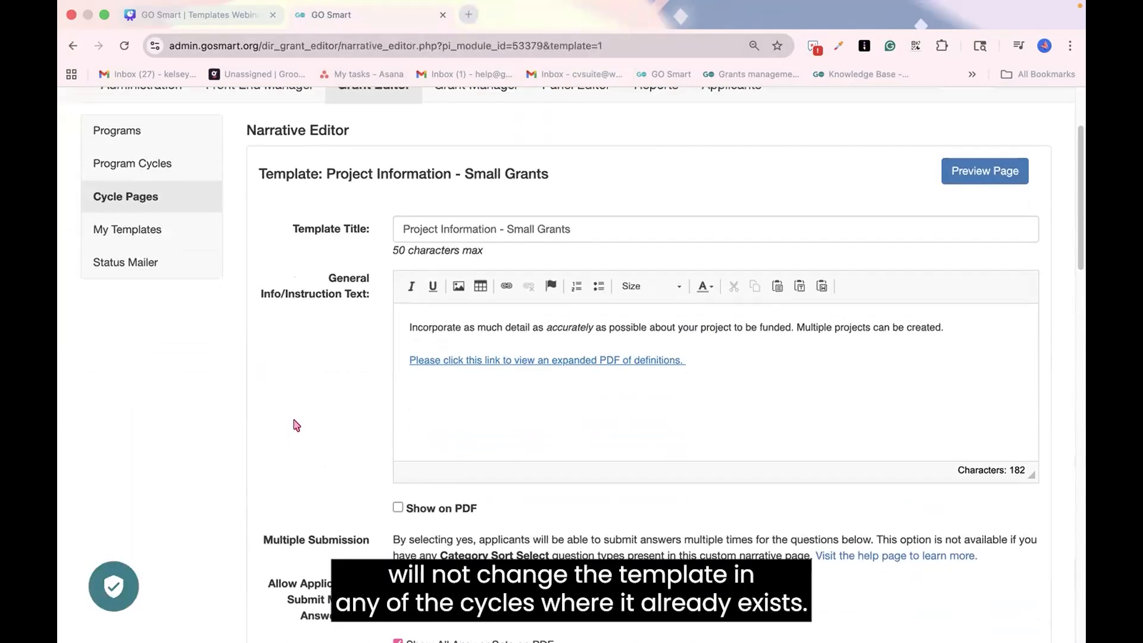
pyautogui.moveTo(396, 221); pyautogui.dragTo(595, 222)
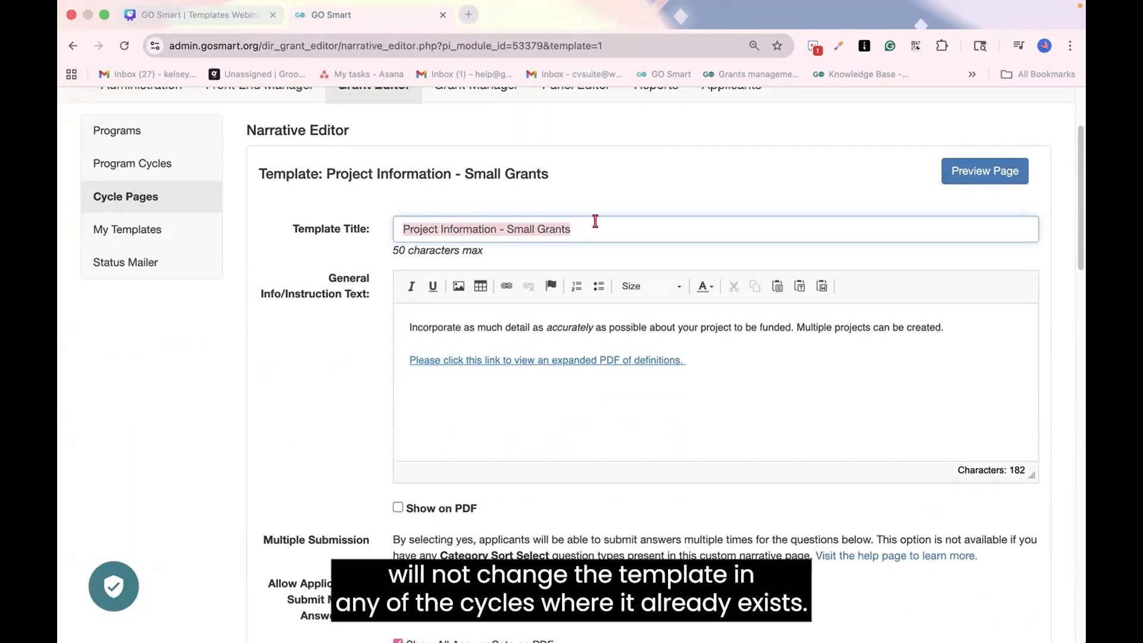
pyautogui.click(970, 327)
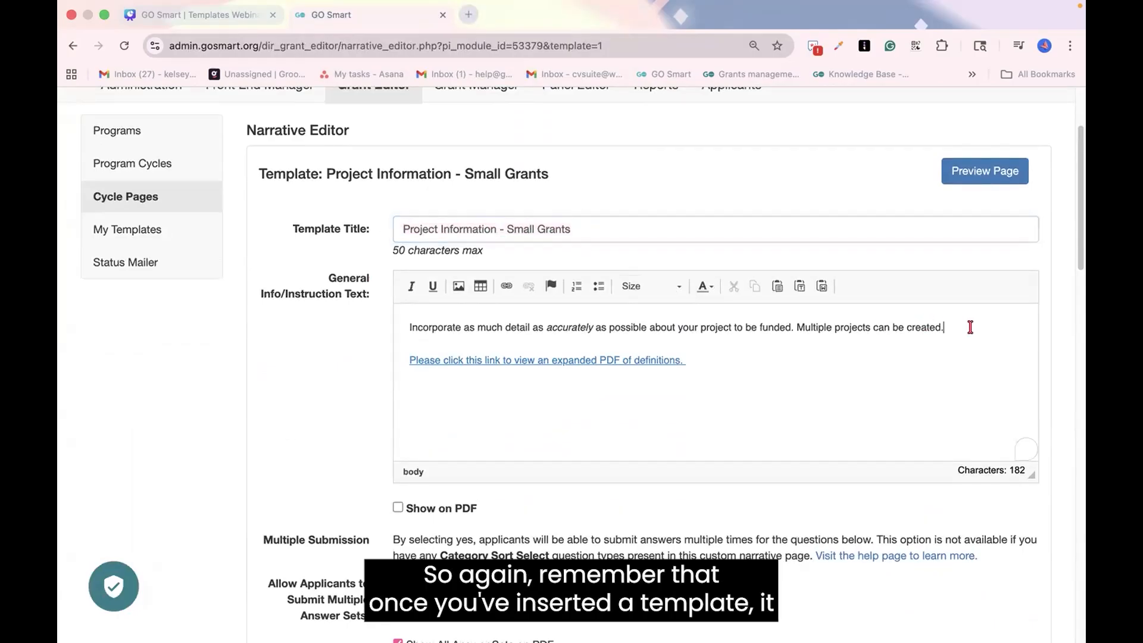
# Examine the template's multiple submission settings, number of sets per applicant and instructional text for multiple answer sets.
pyautogui.scroll(-3, 600, 550)
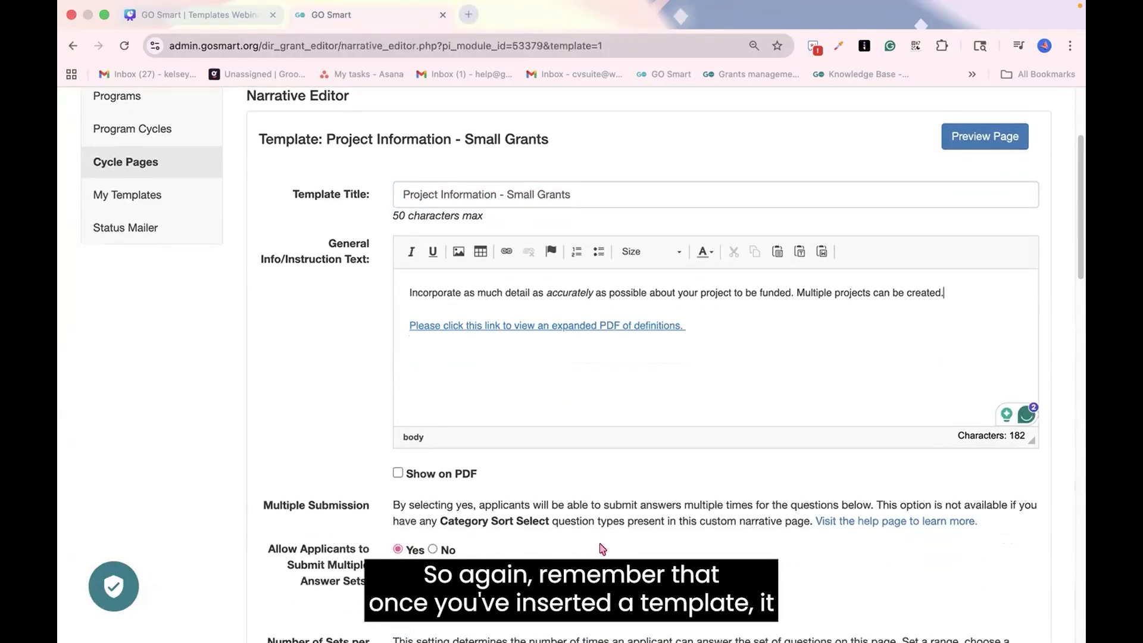
pyautogui.scroll(-6, 598, 543)
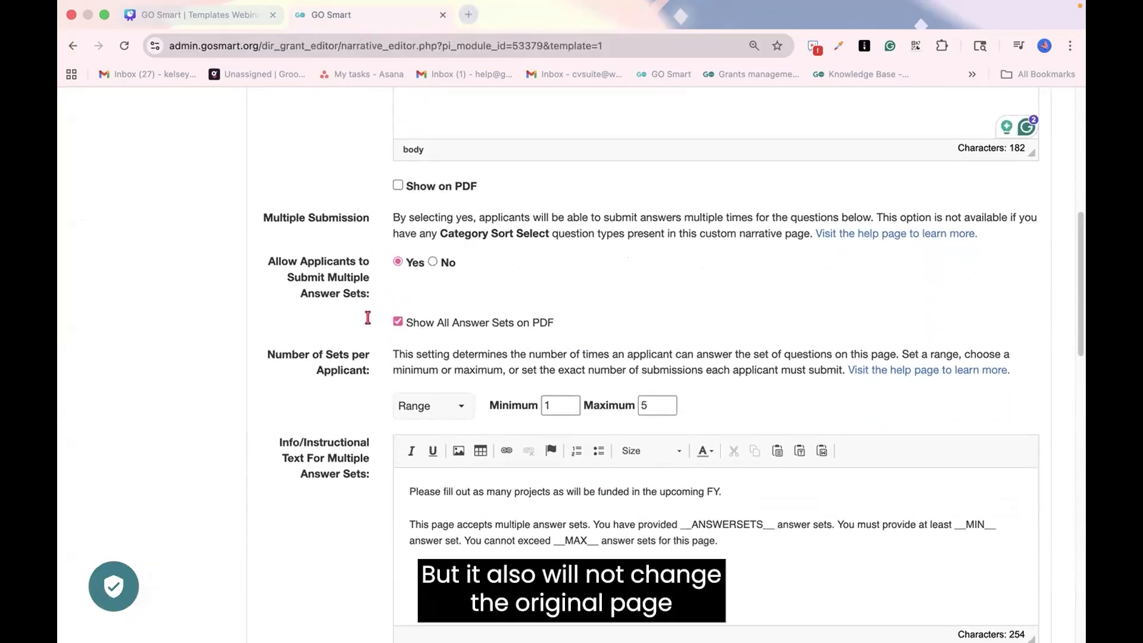
pyautogui.scroll(-3, 319, 482)
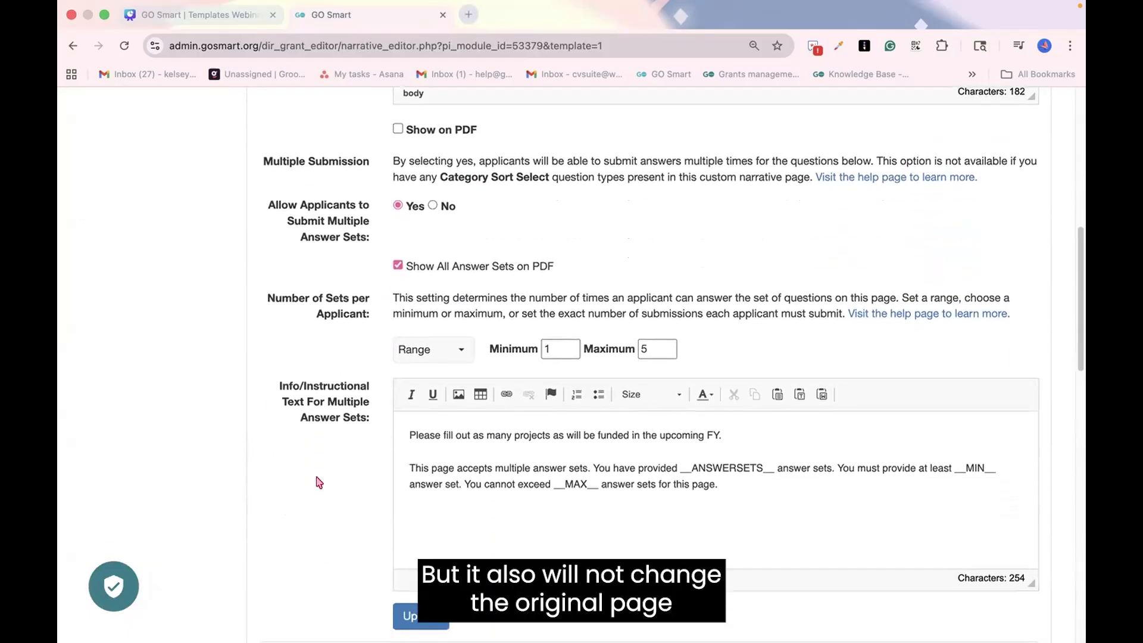
pyautogui.scroll(-3, 319, 482)
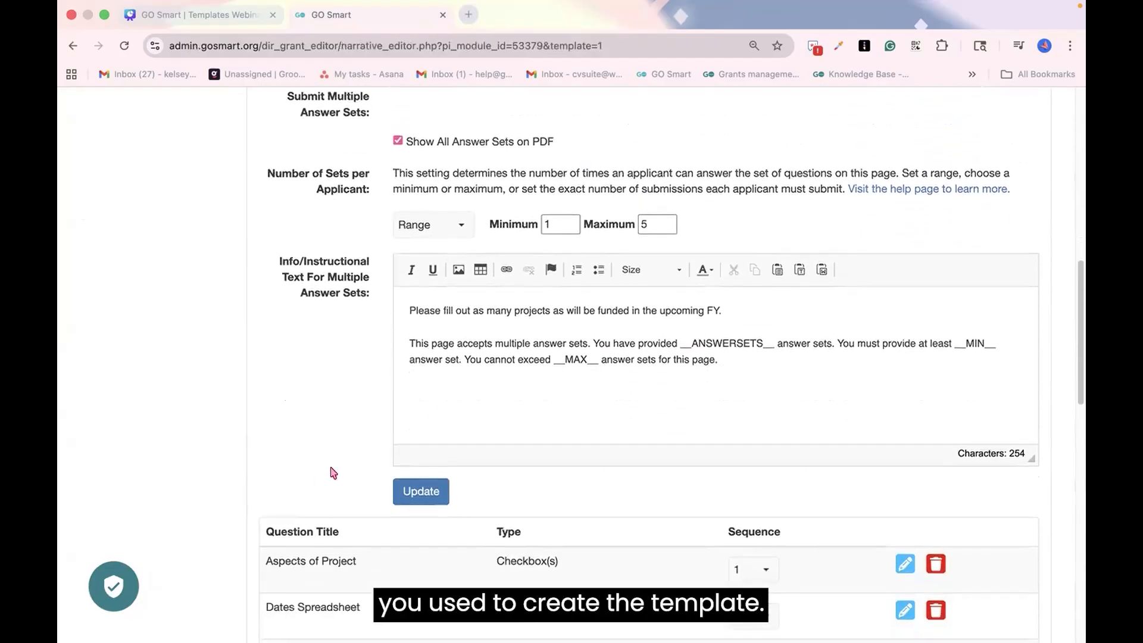
pyautogui.click(734, 311)
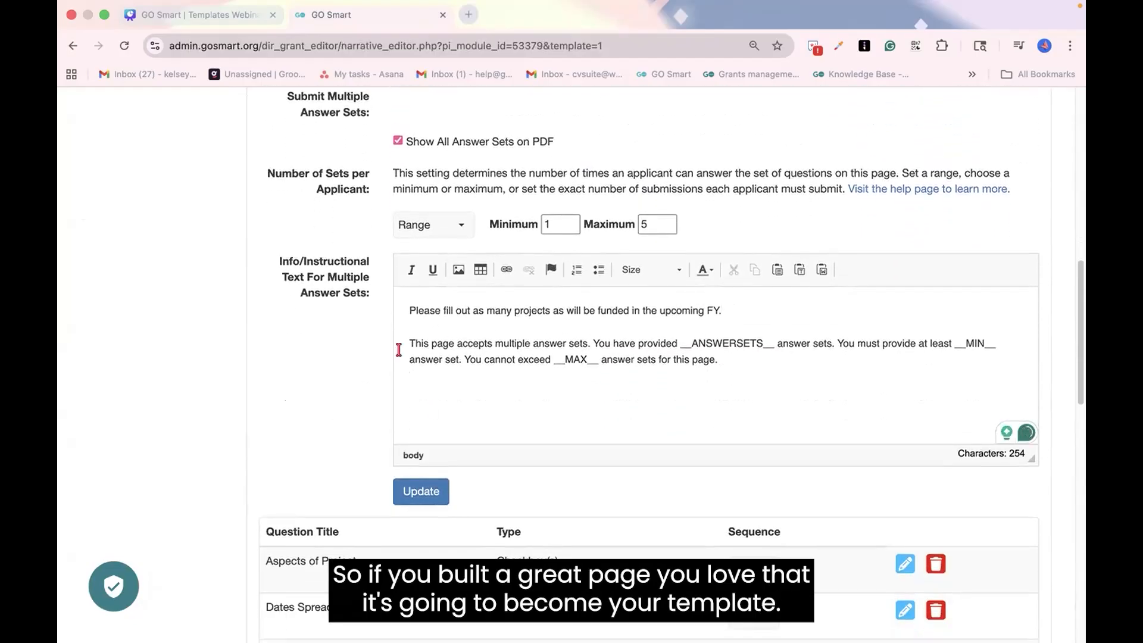
pyautogui.scroll(-2, 294, 434)
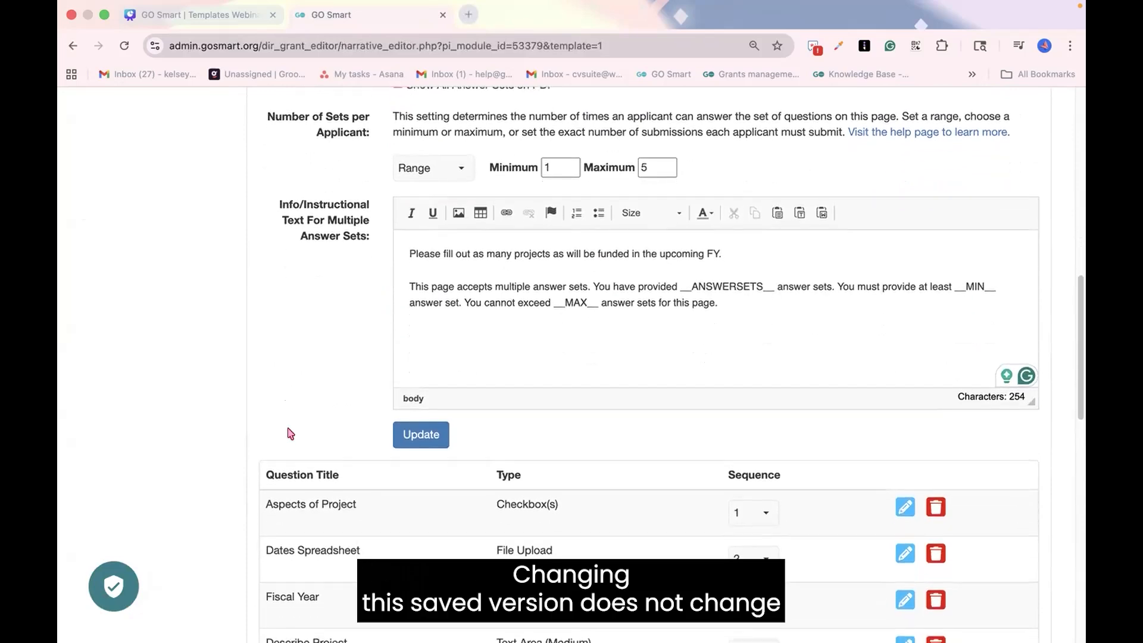
# Examine the template's question list with each question's type and sequence.
pyautogui.scroll(-3, 290, 431)
pyautogui.scroll(-4, 286, 426)
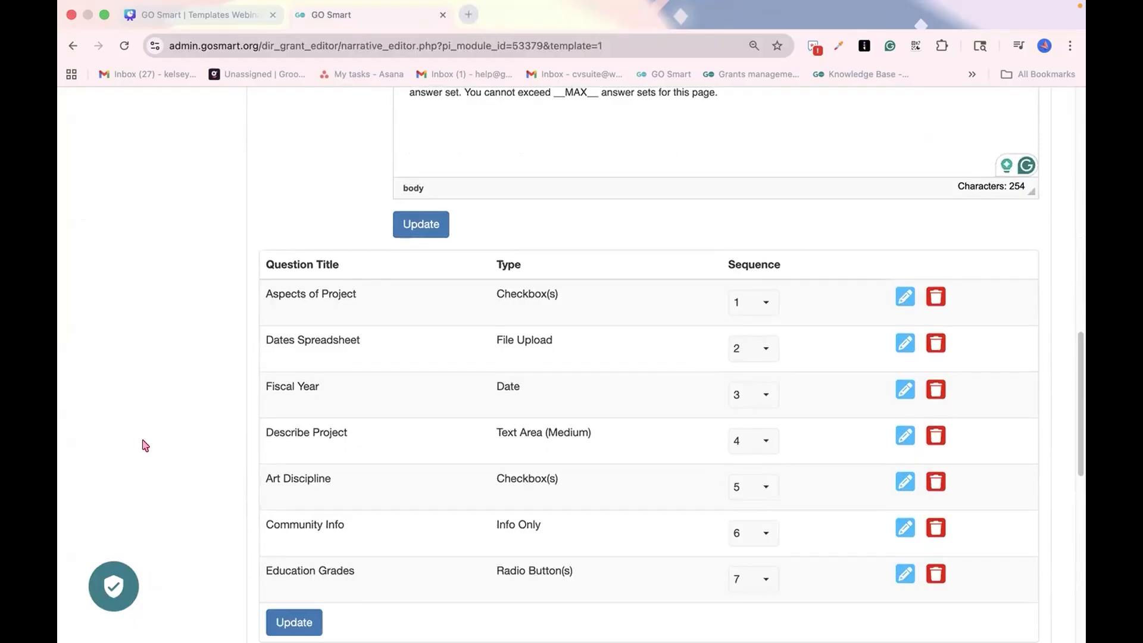
pyautogui.scroll(-1, 144, 446)
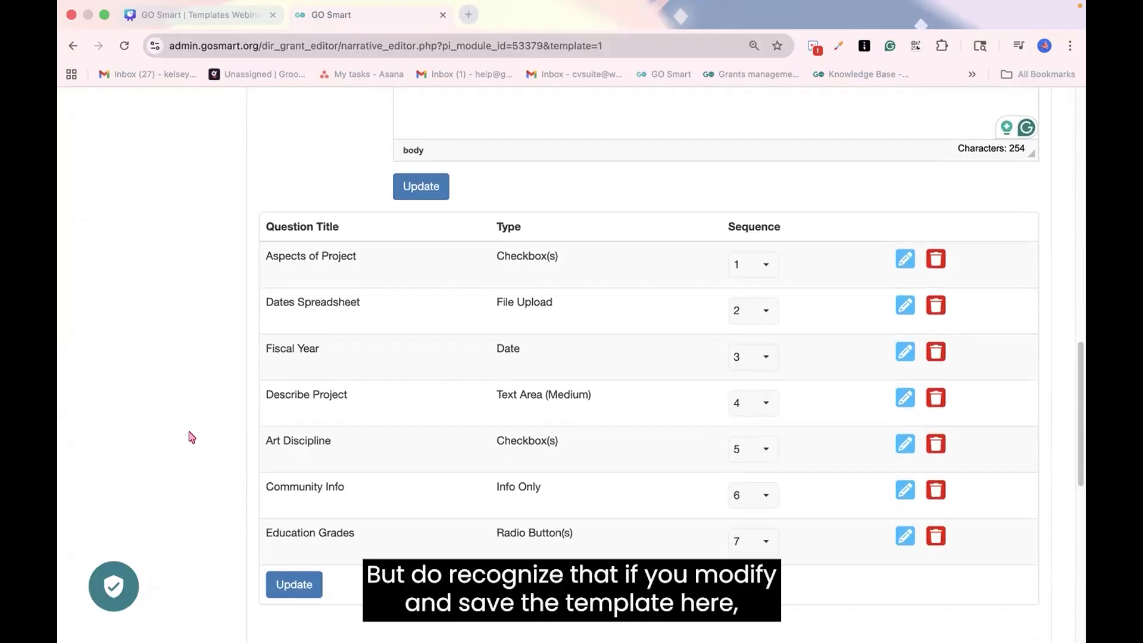
pyautogui.scroll(-1, 192, 438)
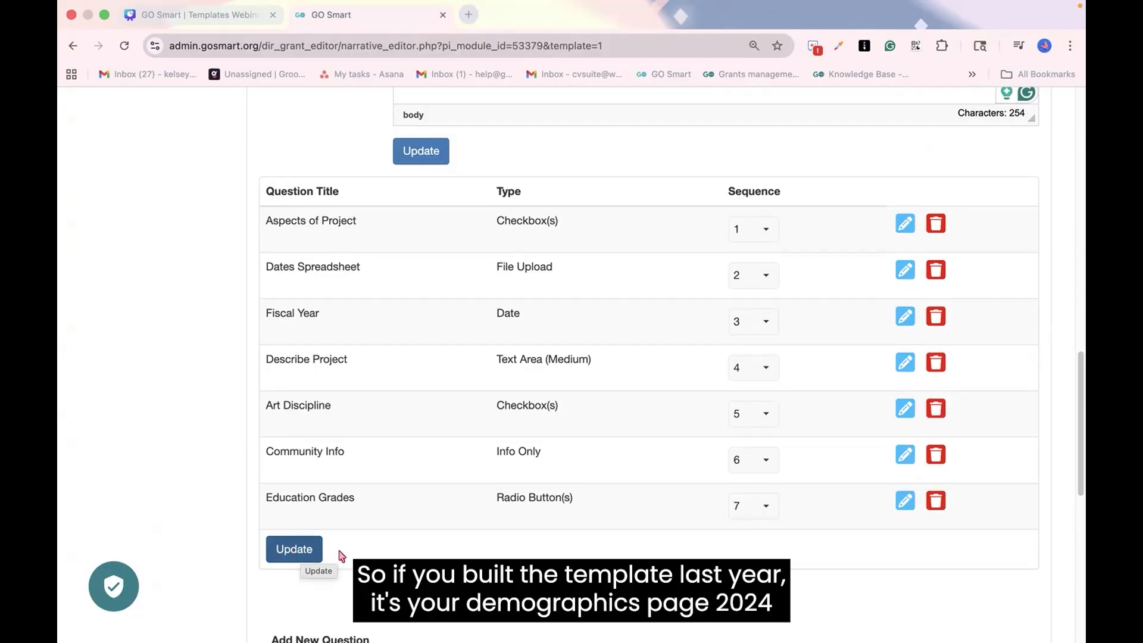
# Review the Add New Question section at the end of the template editor, including its title, type and sequence settings.
pyautogui.scroll(-2, 445, 551)
pyautogui.scroll(-3, 445, 550)
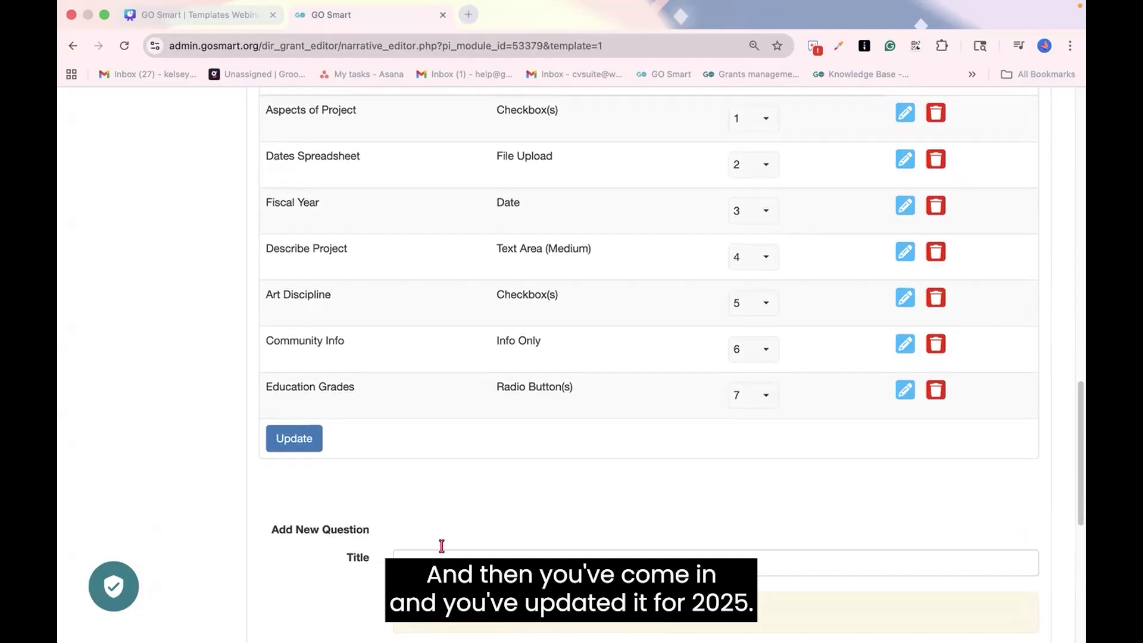
pyautogui.scroll(-3, 443, 550)
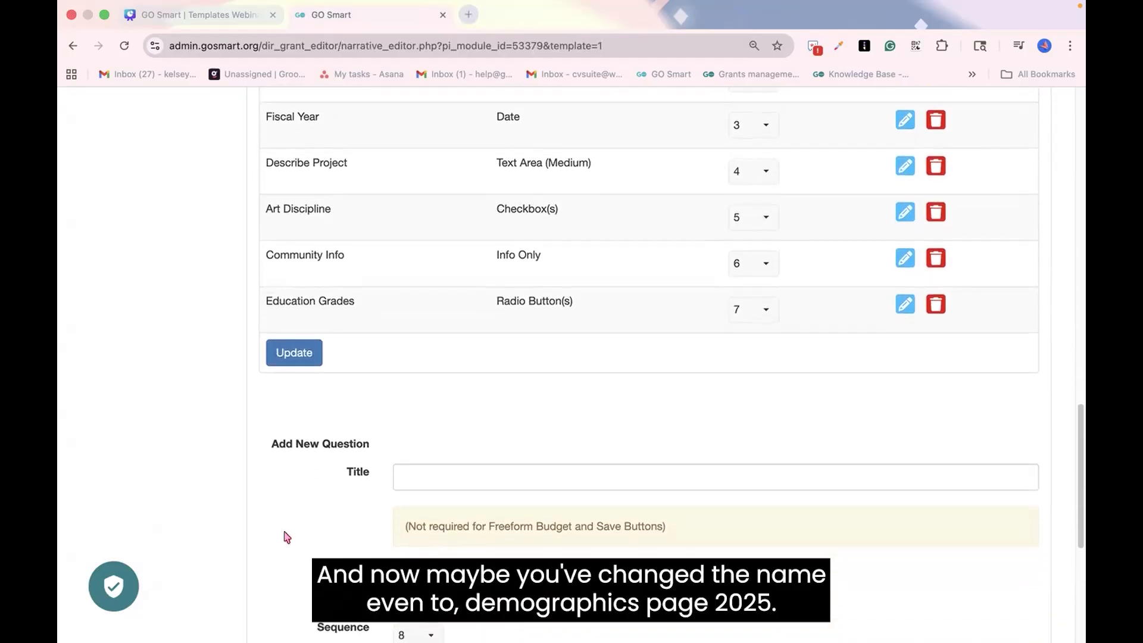
pyautogui.scroll(-2, 262, 531)
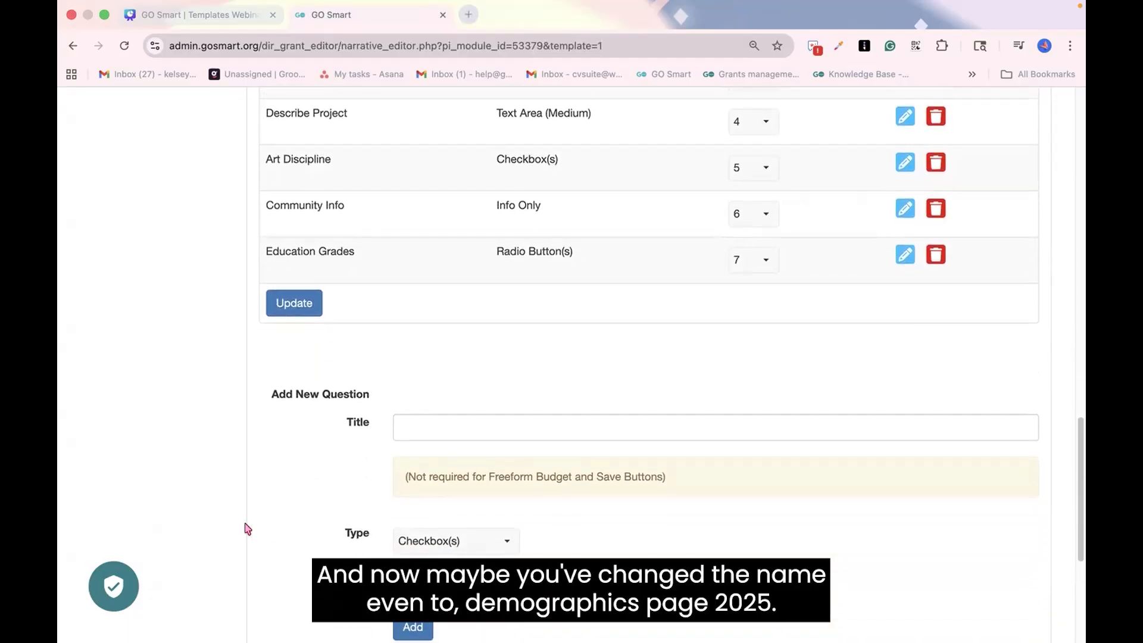
pyautogui.scroll(-2, 241, 529)
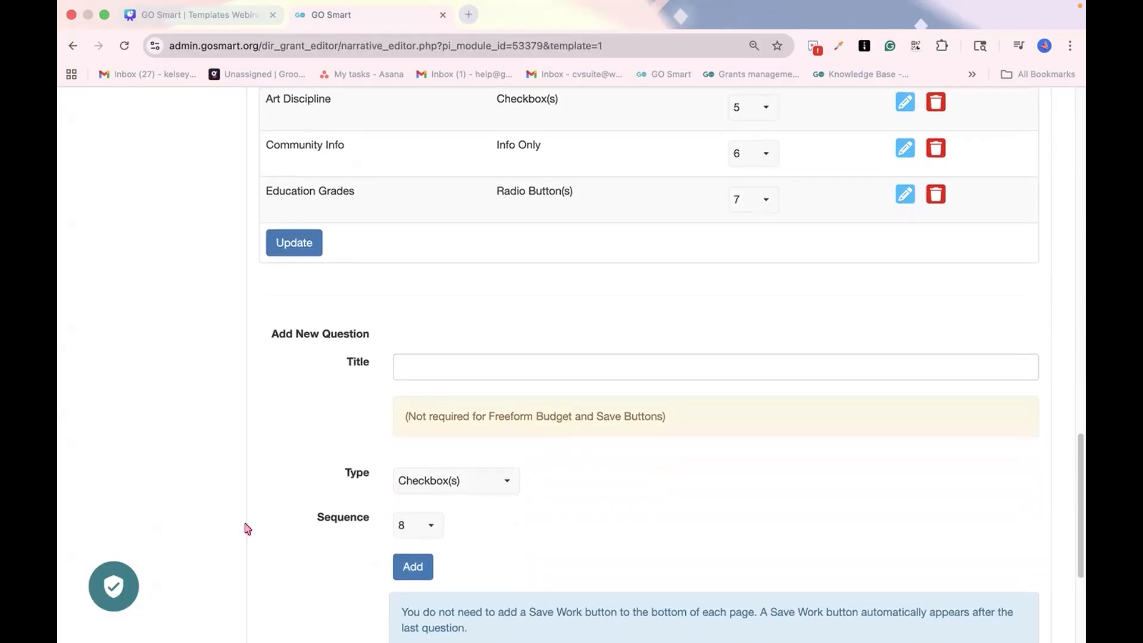
pyautogui.scroll(-1, 248, 529)
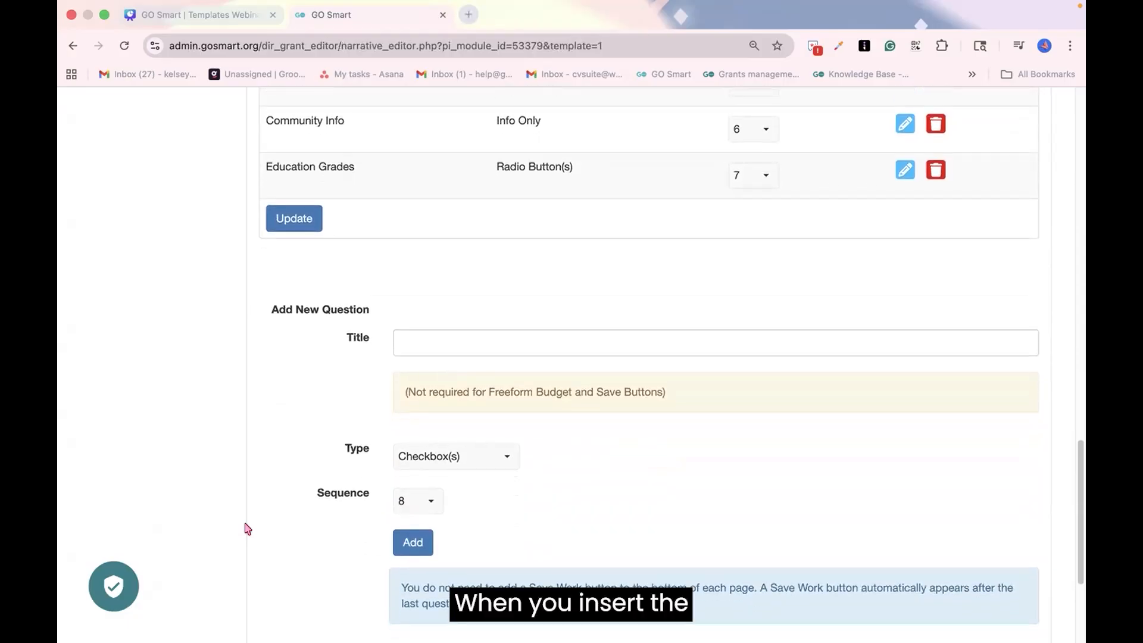
pyautogui.scroll(-2, 248, 528)
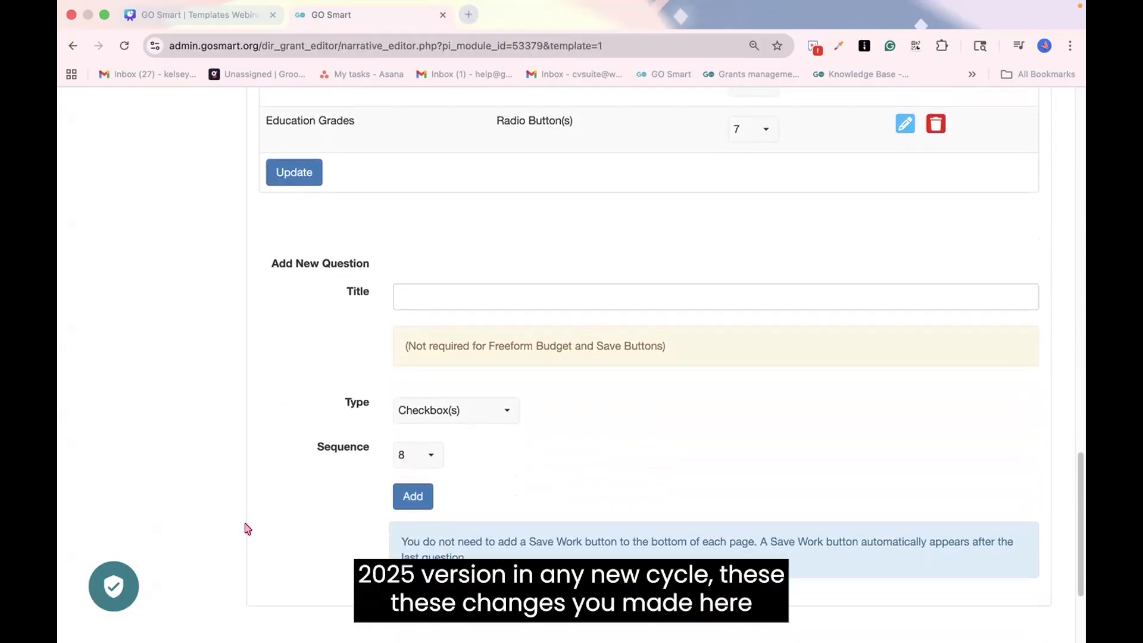
pyautogui.scroll(-2, 247, 529)
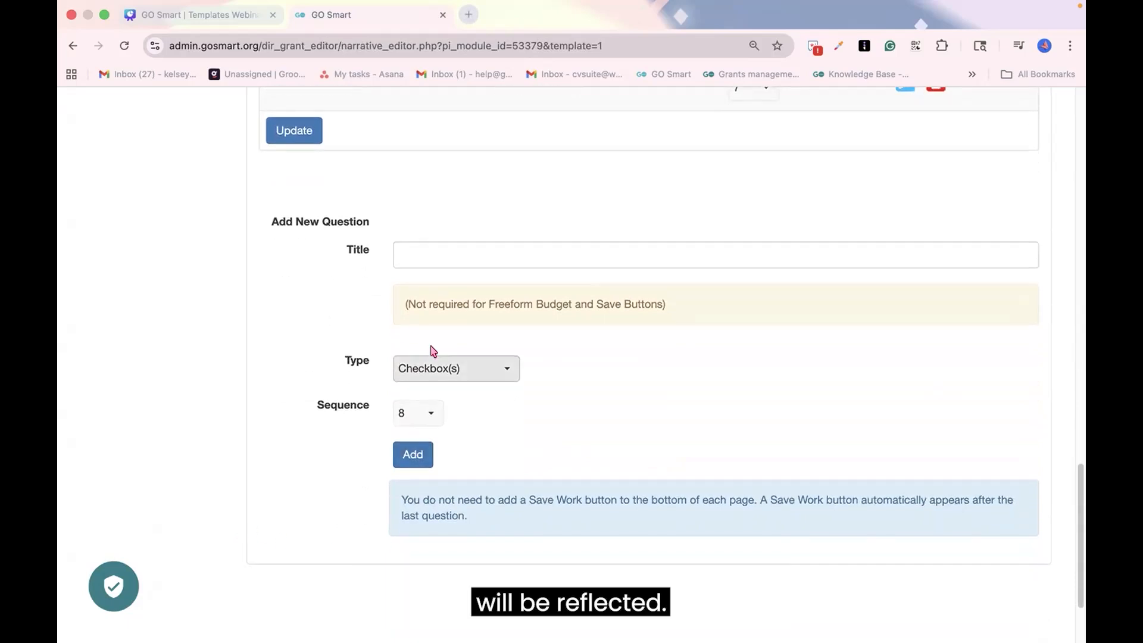
# Return to My Templates and start deleting the Project Information - Small Grants template, declining the confirmation.
pyautogui.click(73, 46)
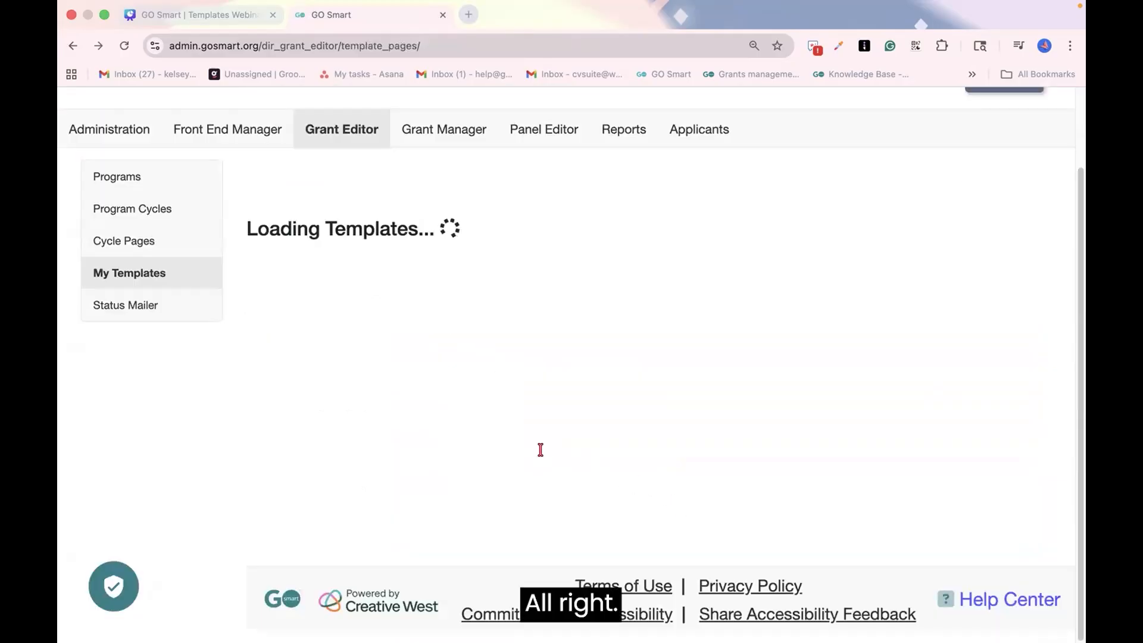
pyautogui.scroll(-3, 504, 445)
pyautogui.scroll(-1, 503, 444)
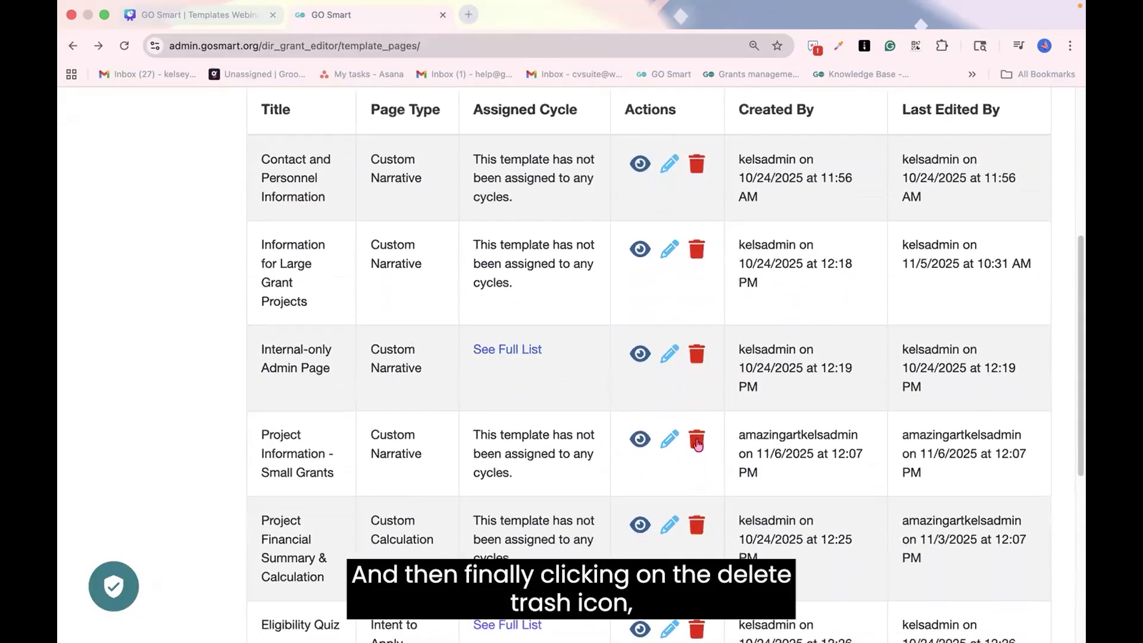
pyautogui.click(697, 440)
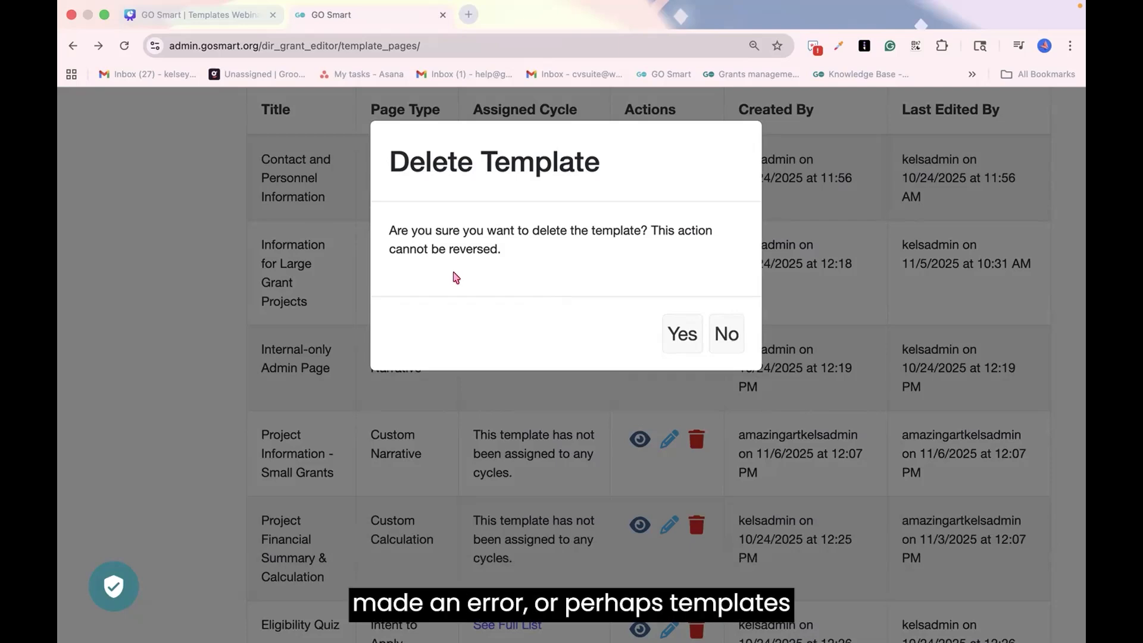
pyautogui.click(724, 345)
# Open the cycle pages of the Emerging Art Organizations program for its Emerging Art Organizations 2025 cycle.
pyautogui.scroll(3, 341, 339)
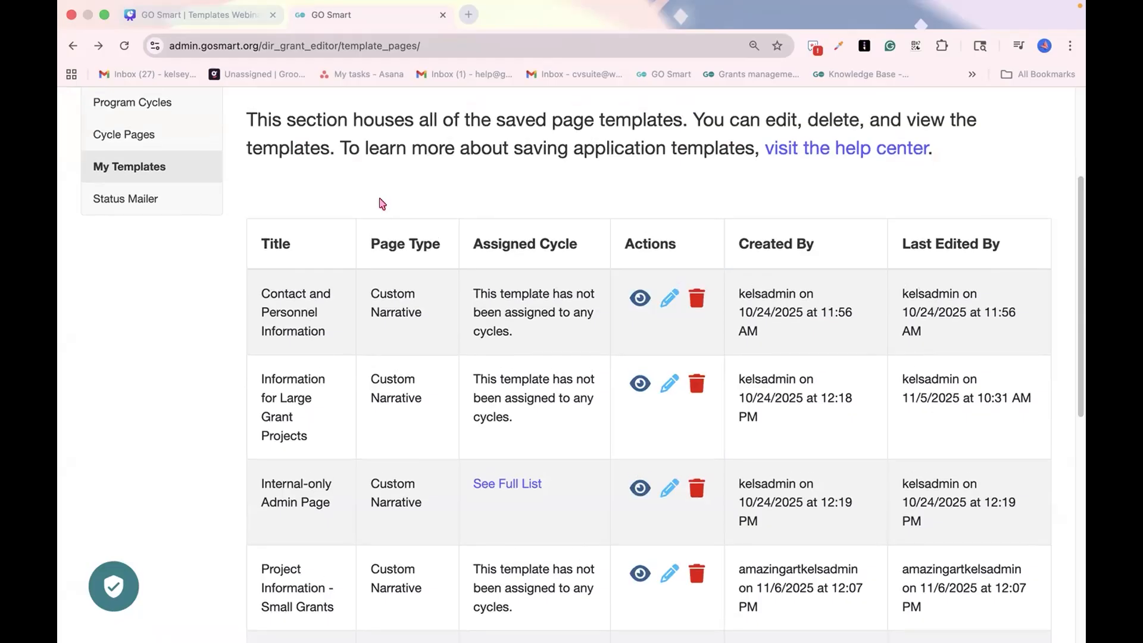
pyautogui.scroll(3, 379, 207)
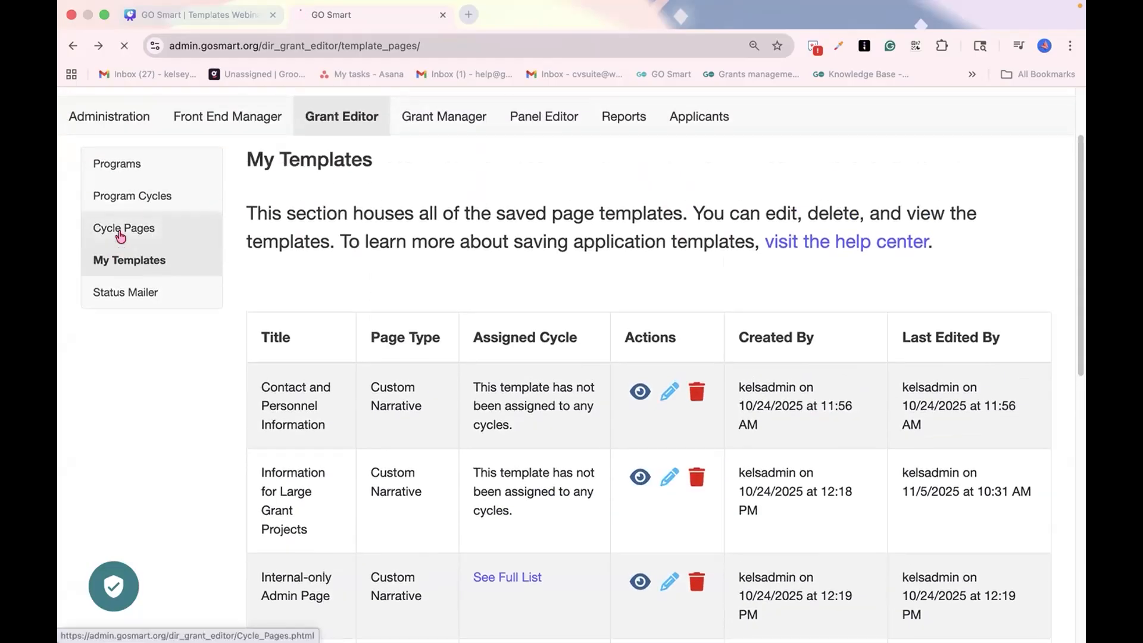
pyautogui.scroll(-2, 453, 280)
pyautogui.click(405, 314)
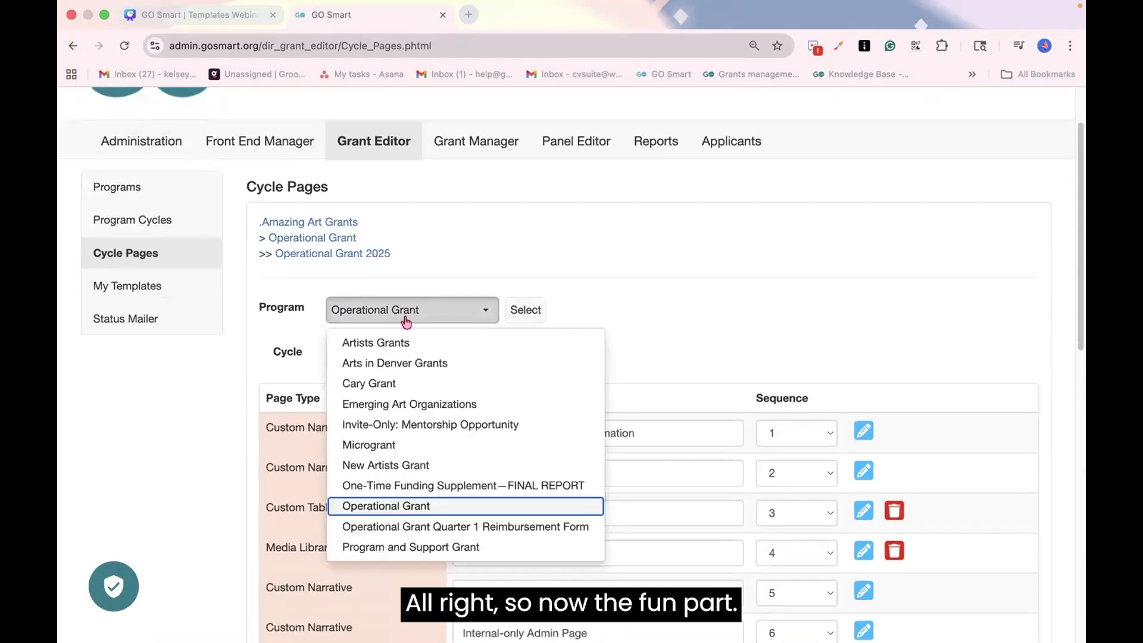
pyautogui.click(410, 405)
pyautogui.click(524, 310)
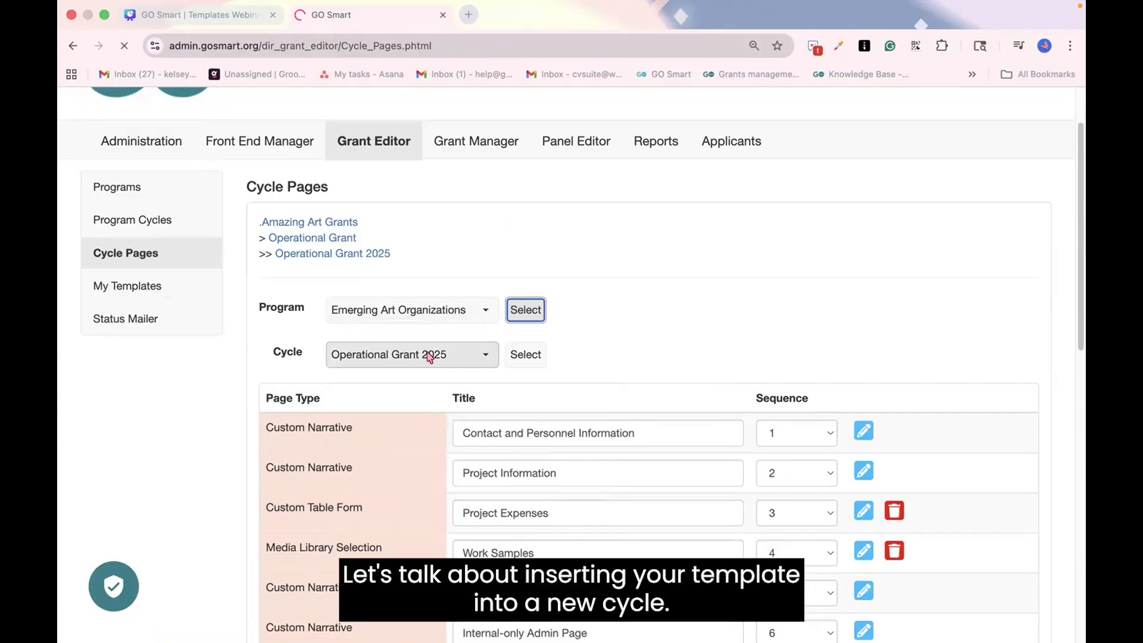
pyautogui.click(428, 355)
pyautogui.click(401, 387)
pyautogui.click(525, 355)
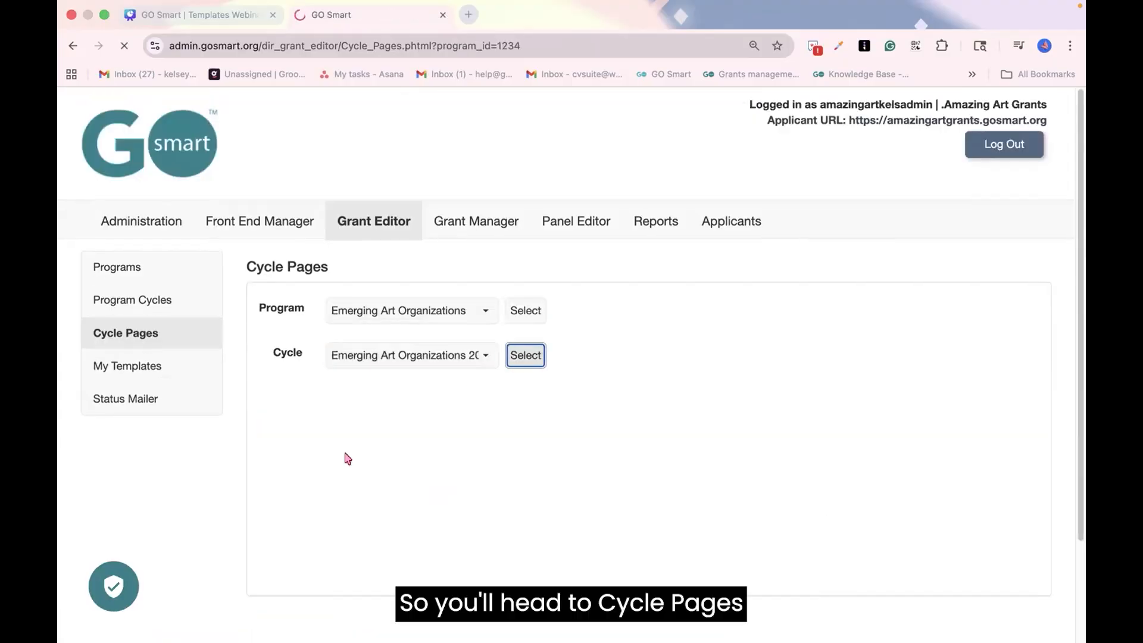
# Set the type of the new page for the Emerging Art Organizations 2025 cycle to Custom Narrative.
pyautogui.scroll(-3, 321, 446)
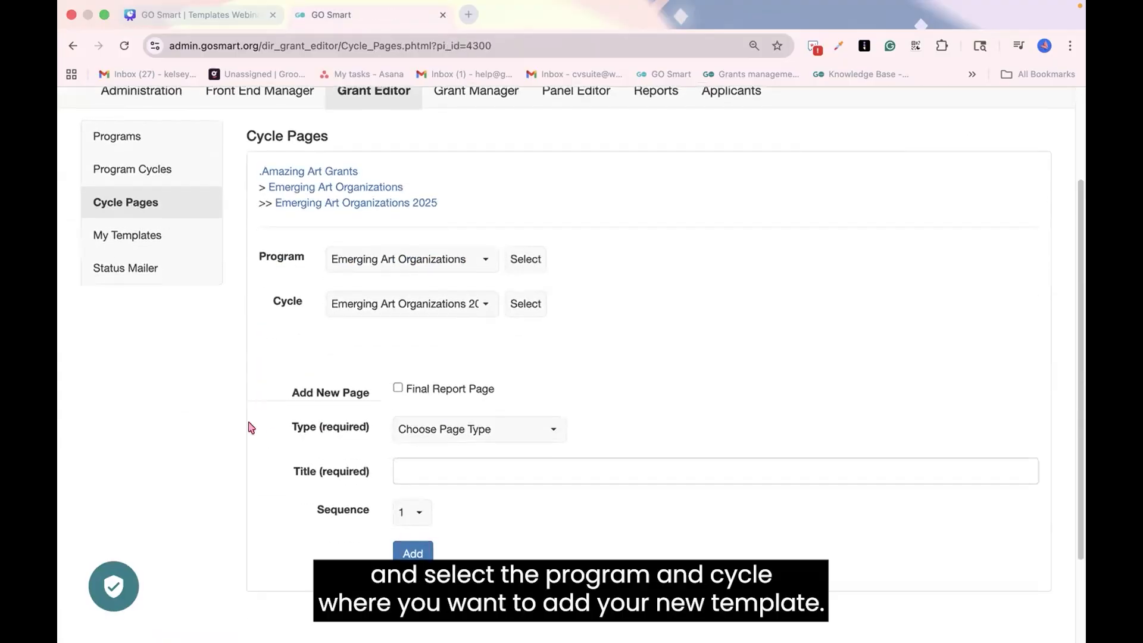
pyautogui.scroll(-1, 251, 427)
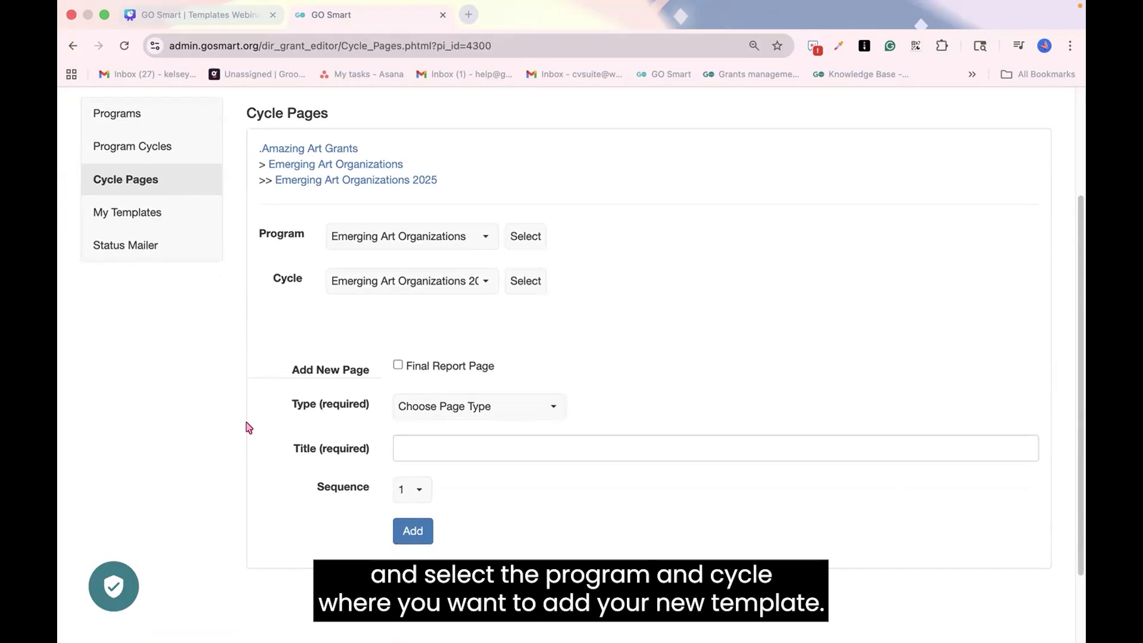
pyautogui.scroll(-1, 249, 428)
pyautogui.scroll(1, 249, 428)
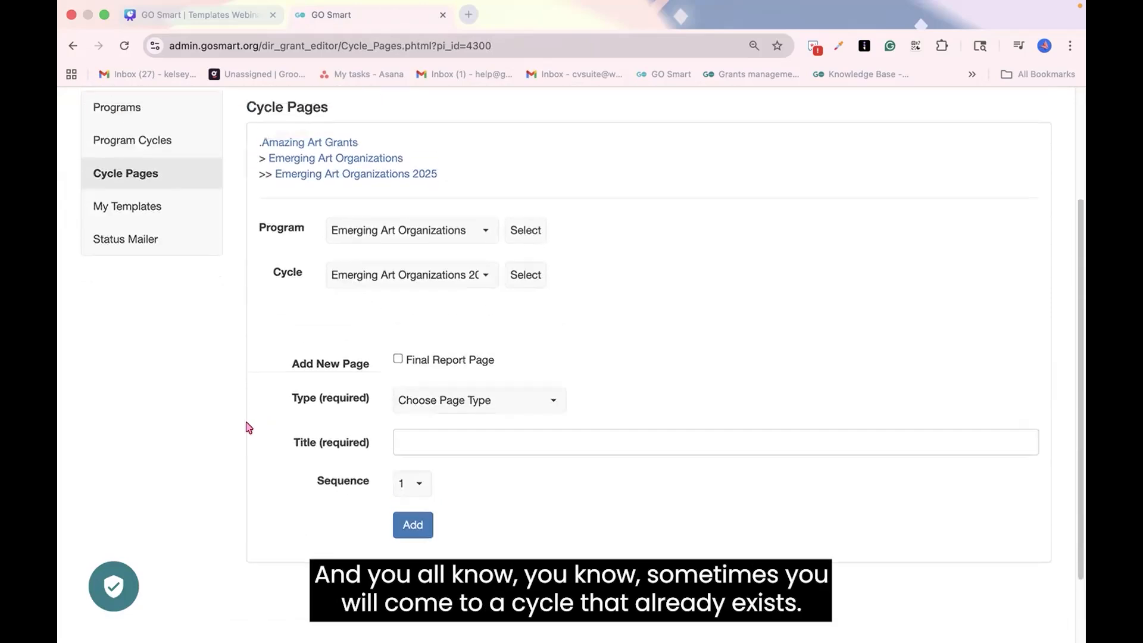
pyautogui.scroll(-1, 249, 428)
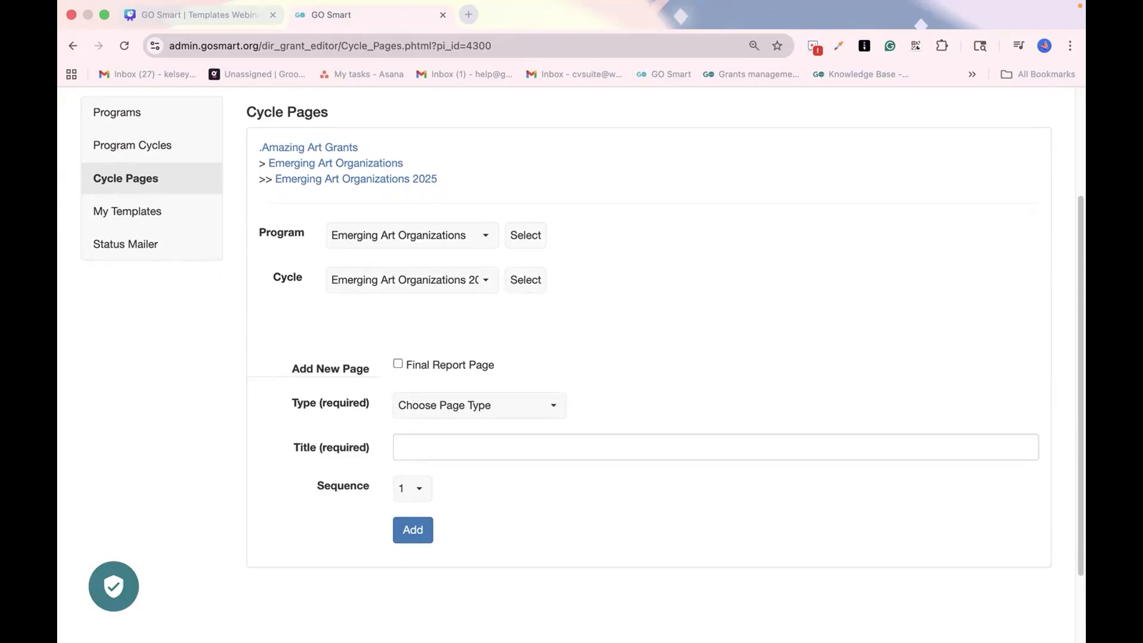
pyautogui.click(439, 404)
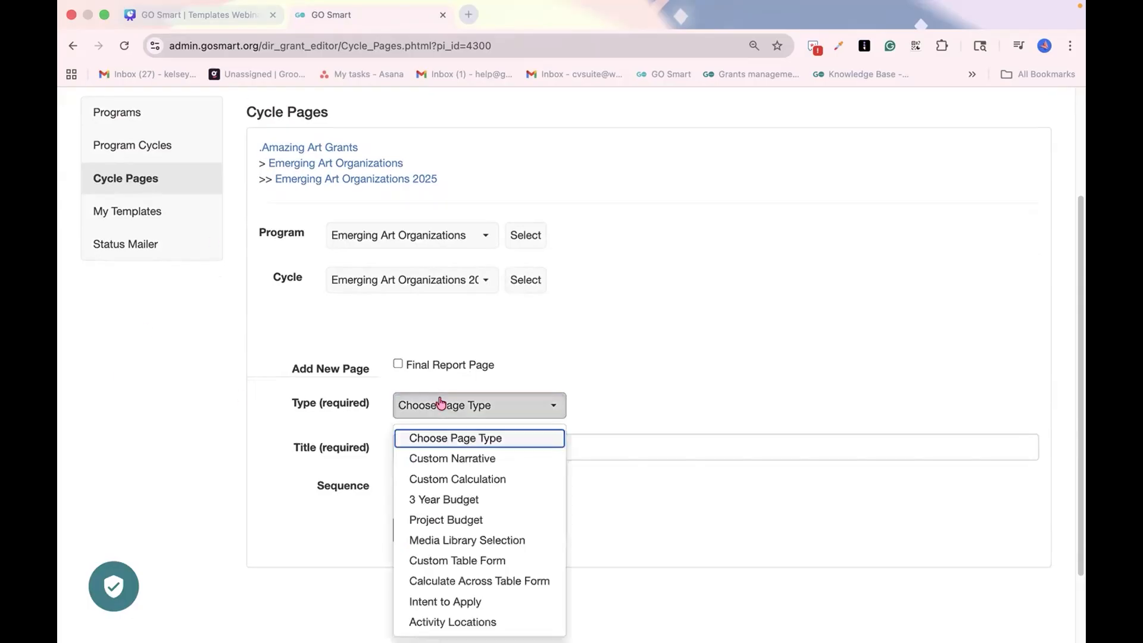
pyautogui.scroll(-2, 262, 463)
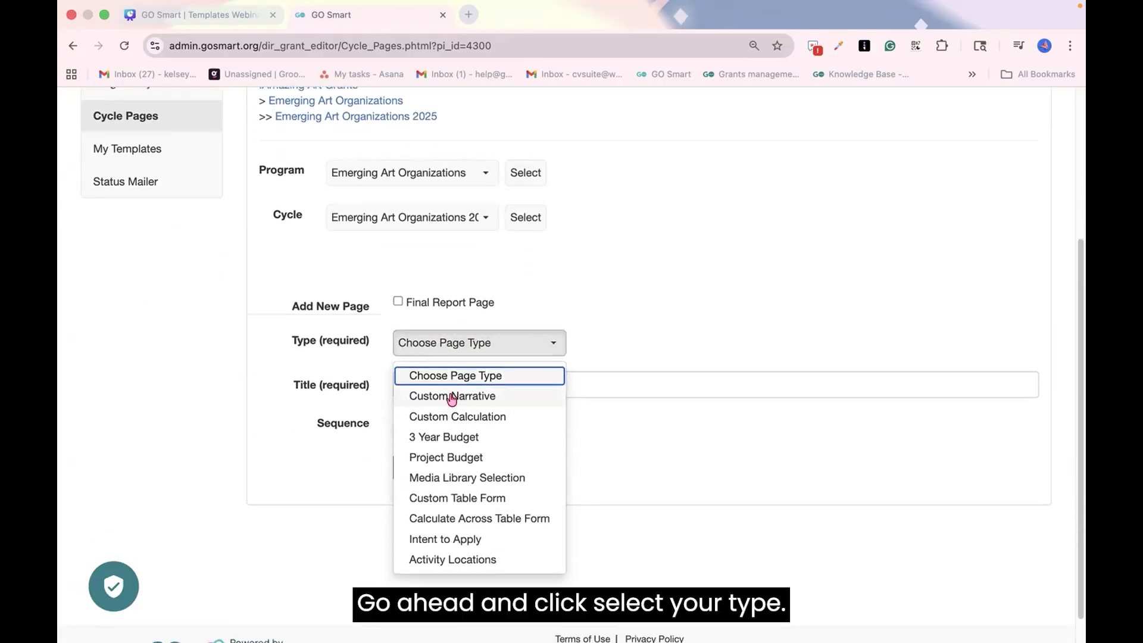
pyautogui.click(452, 397)
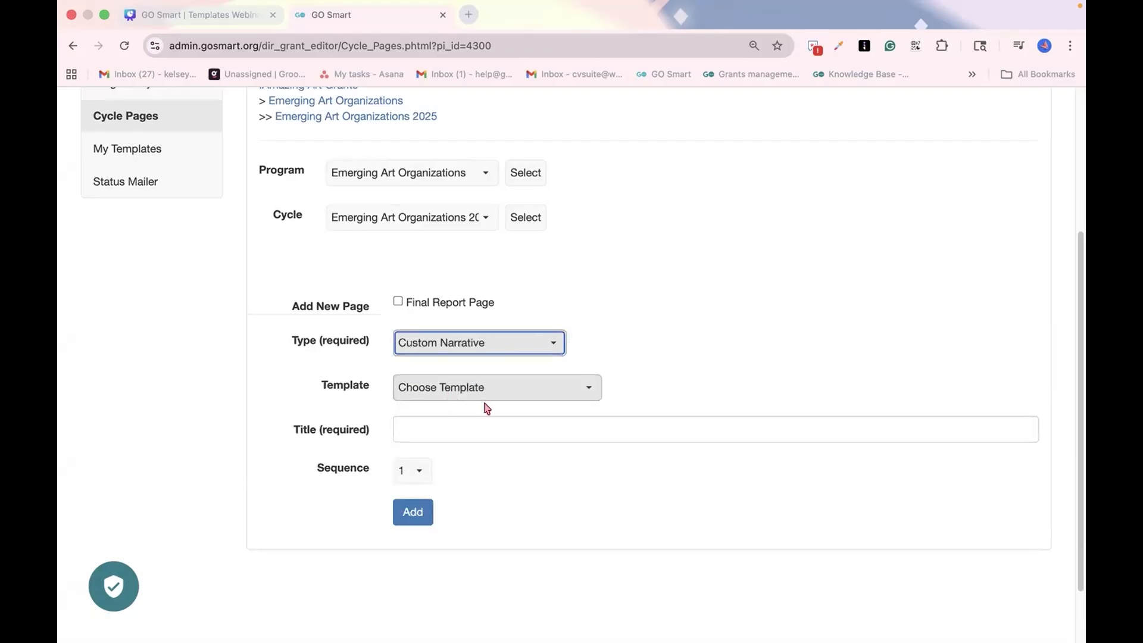
# Apply the Project Information - Small Grants template to the new Custom Narrative page and agree to the Narrative Settings fee terms.
pyautogui.click(587, 392)
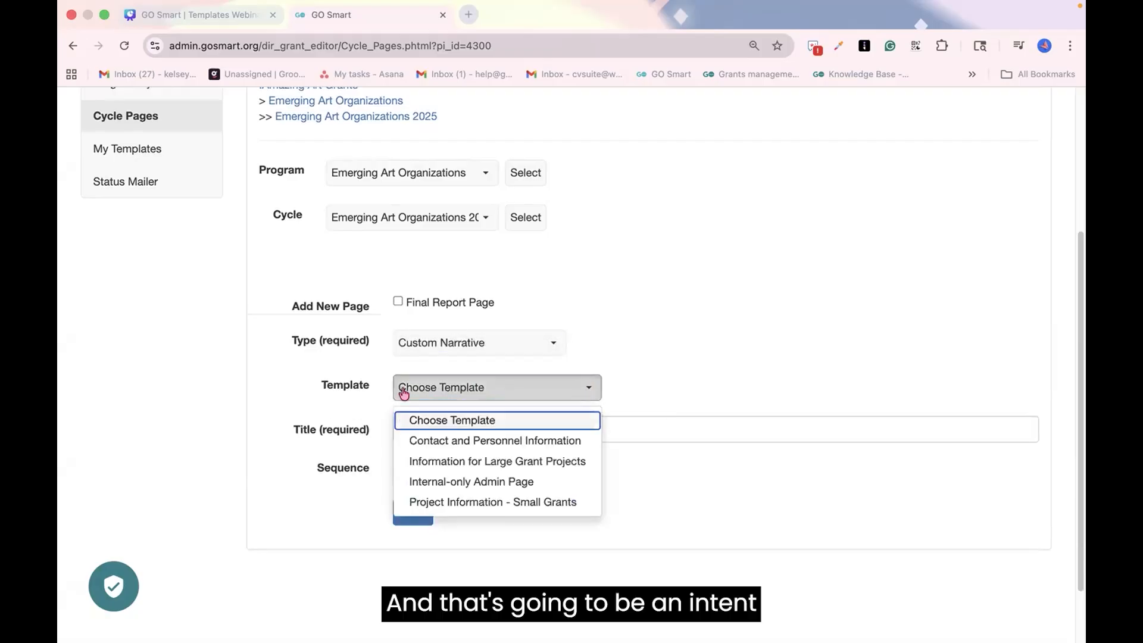
pyautogui.scroll(-1, 340, 418)
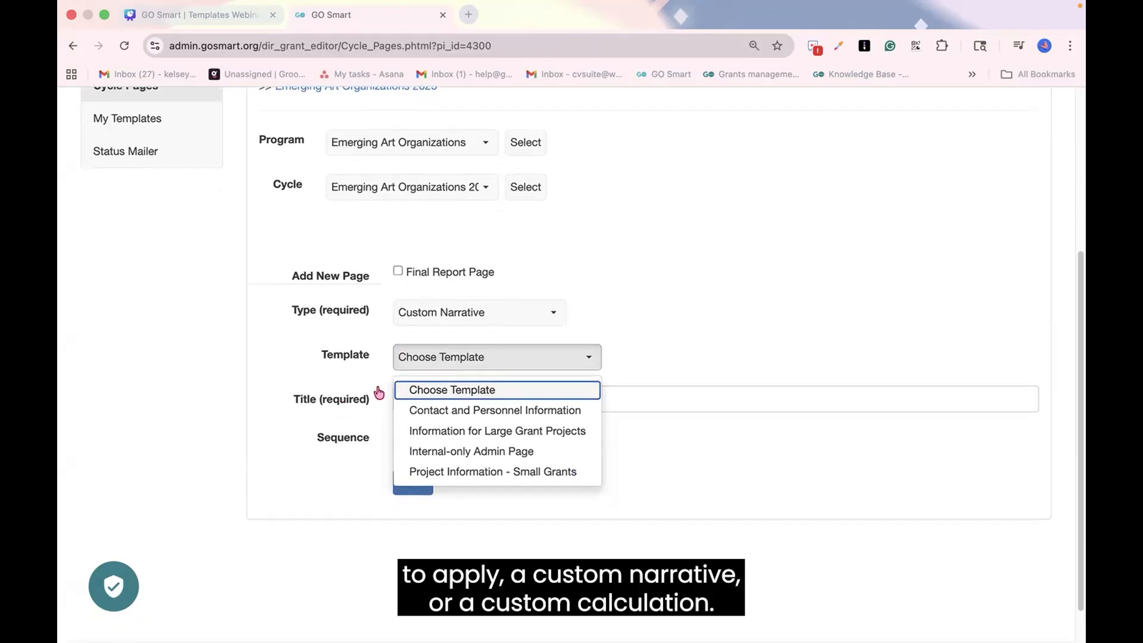
pyautogui.click(464, 313)
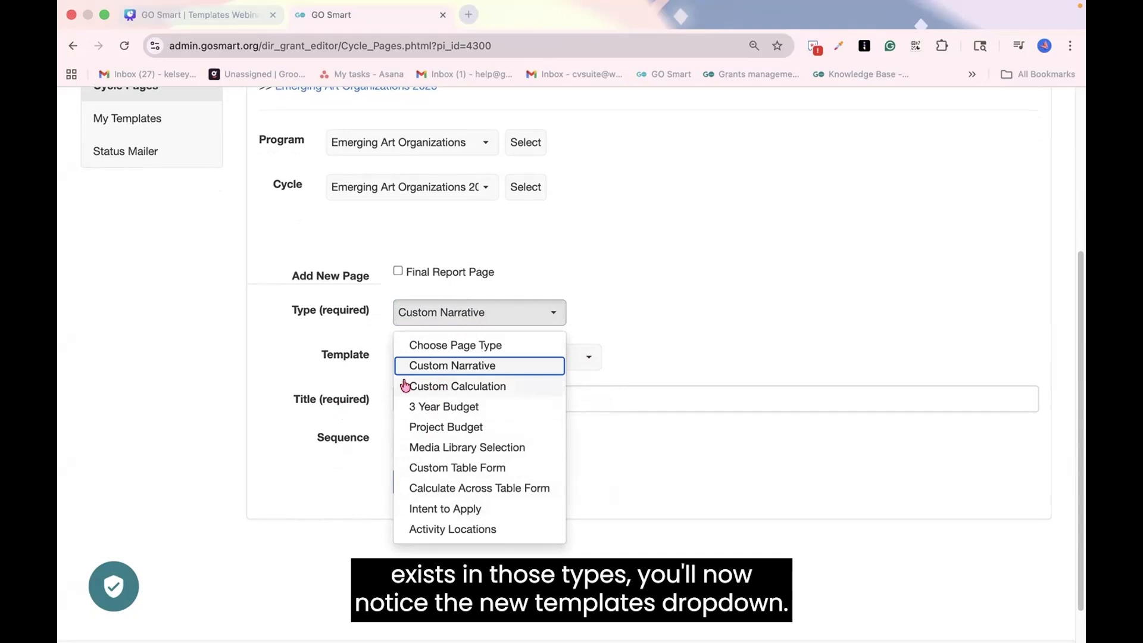
pyautogui.click(539, 370)
pyautogui.click(588, 360)
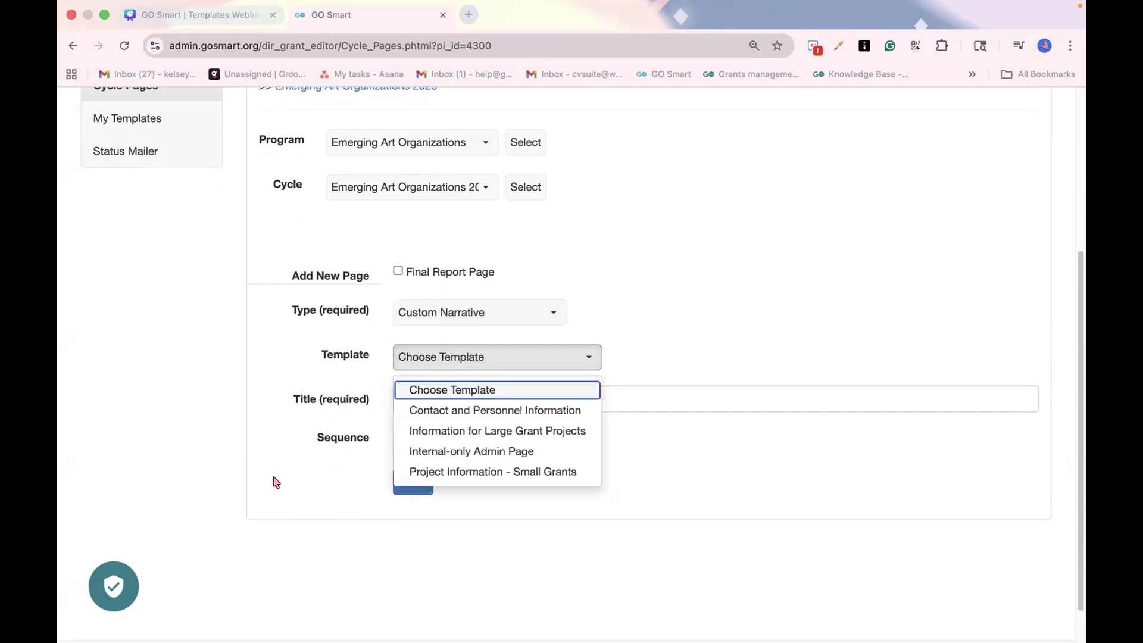
pyautogui.scroll(-2, 277, 482)
pyautogui.click(538, 427)
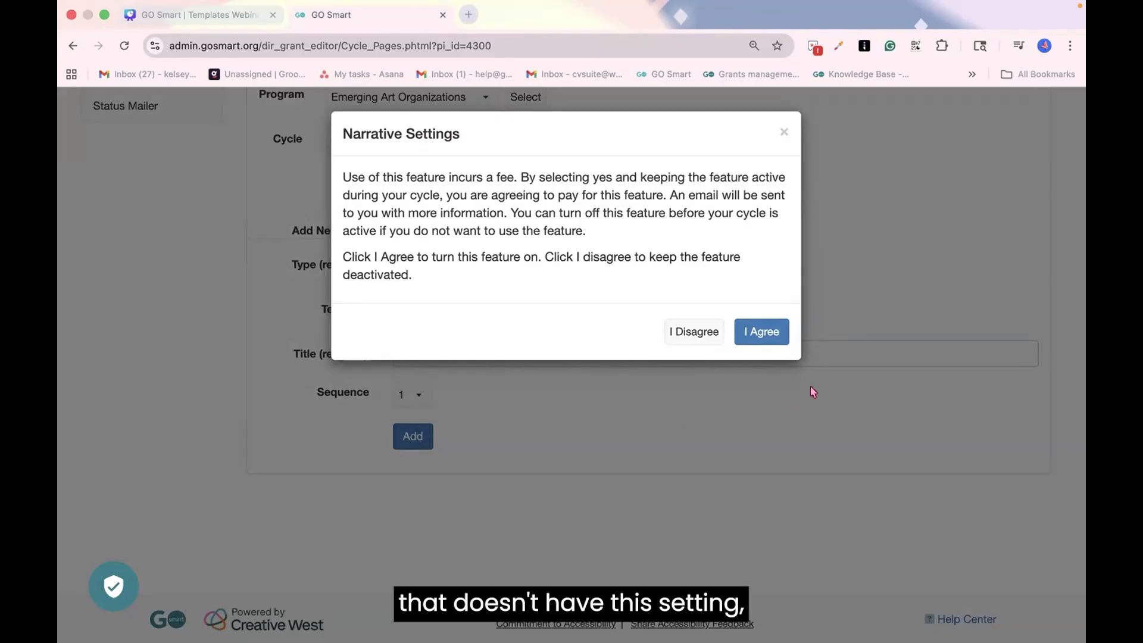
pyautogui.click(776, 338)
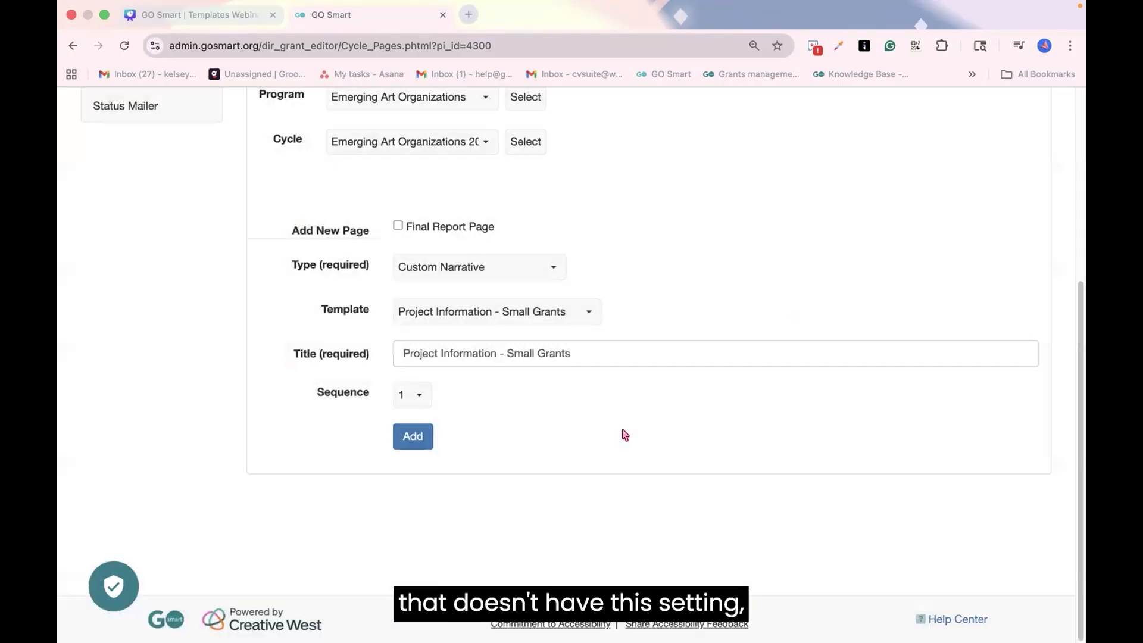
# Shorten the new page's title to "Project Information" and add it to the cycle, permanently dismissing the notice about preview delays.
pyautogui.click(582, 357)
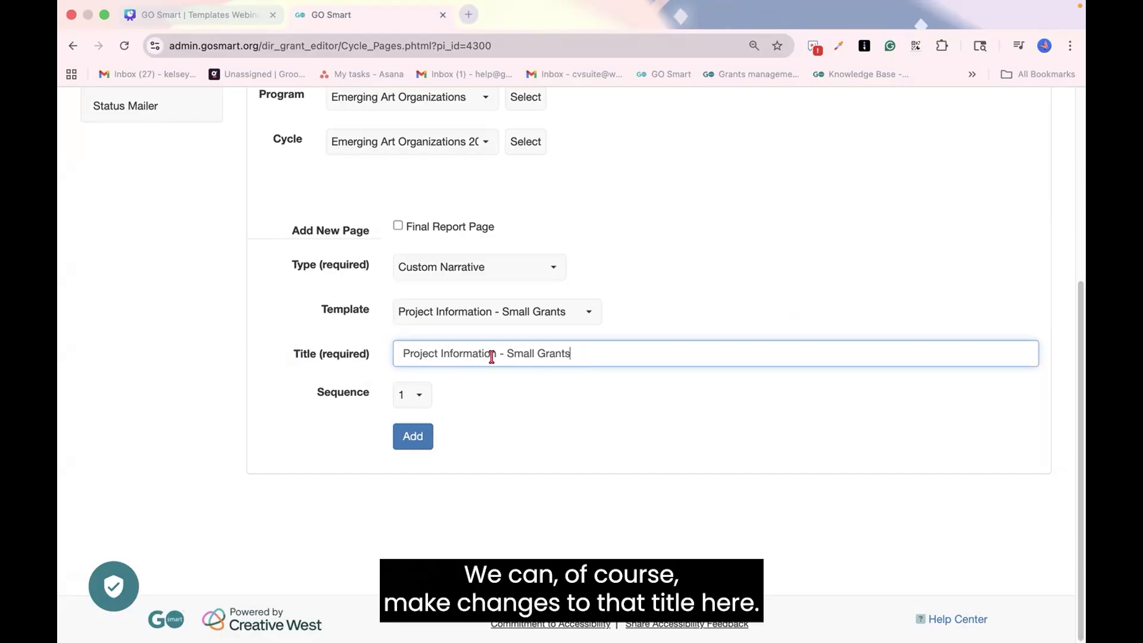
pyautogui.moveTo(498, 355); pyautogui.dragTo(564, 353)
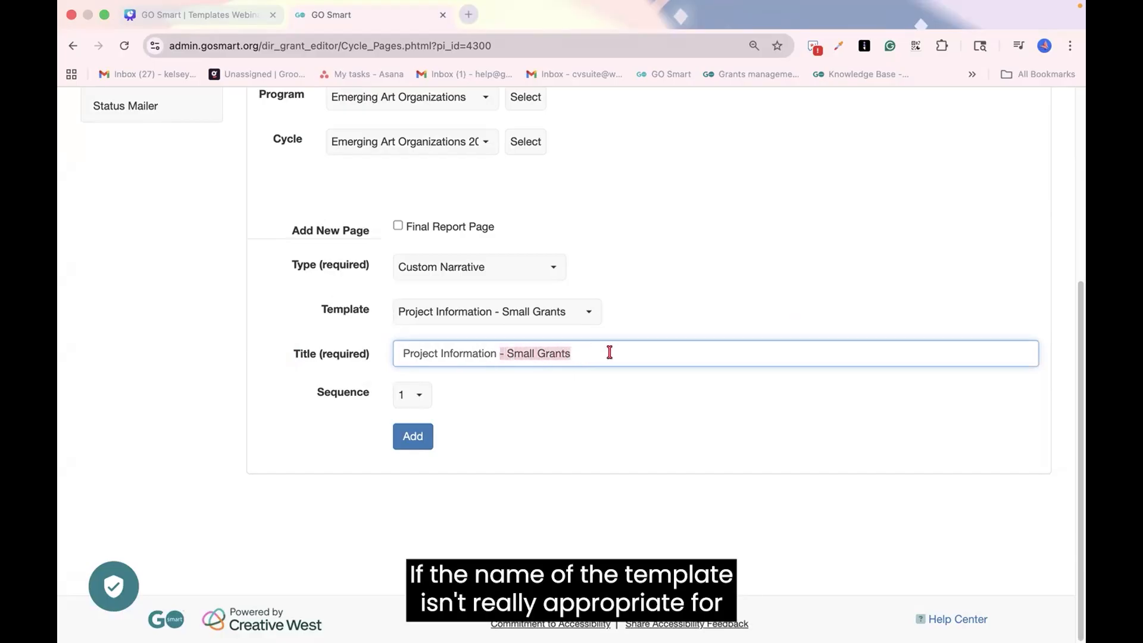
pyautogui.press('BackSpace')
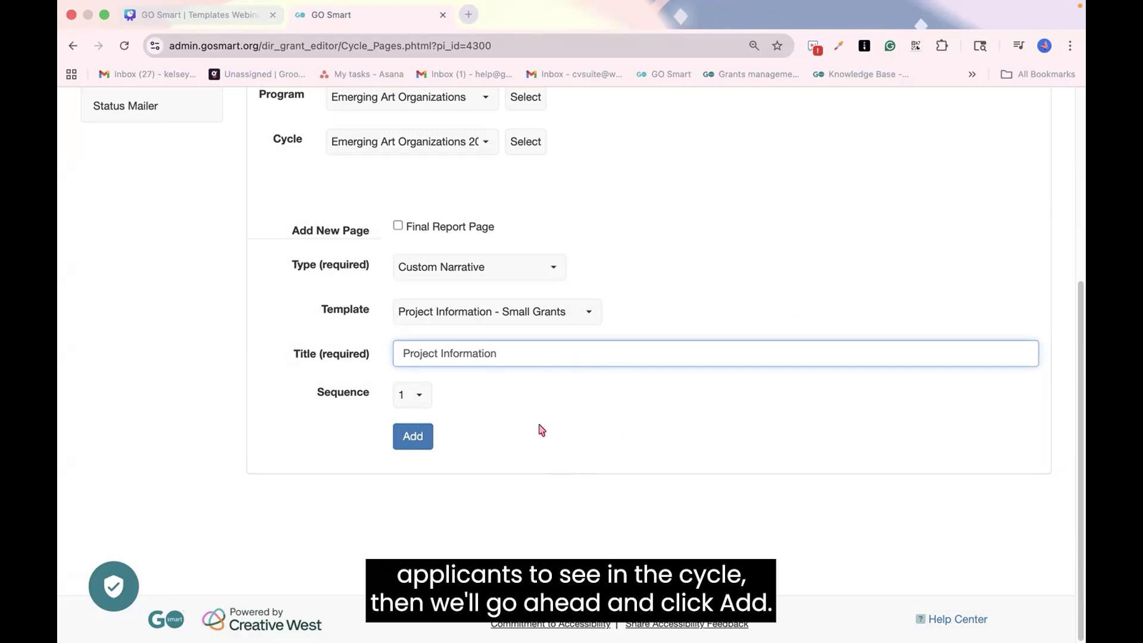
pyautogui.click(402, 447)
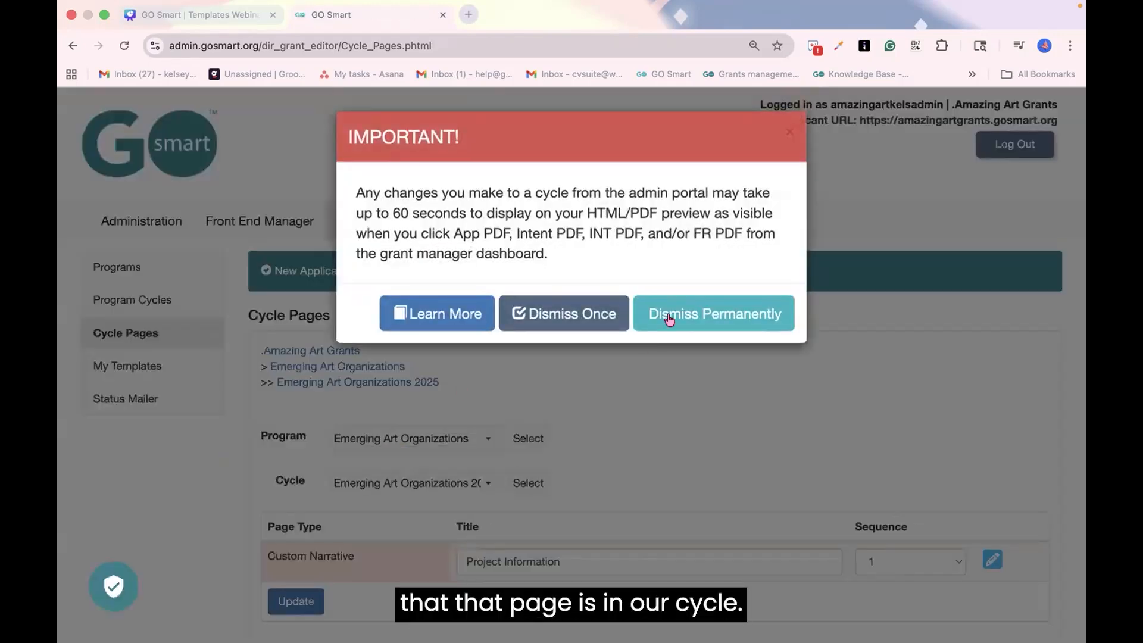
pyautogui.click(670, 316)
# Open the Project Information page in the Narrative Editor and examine its instruction text, multiple submission settings and question list.
pyautogui.scroll(-3, 993, 429)
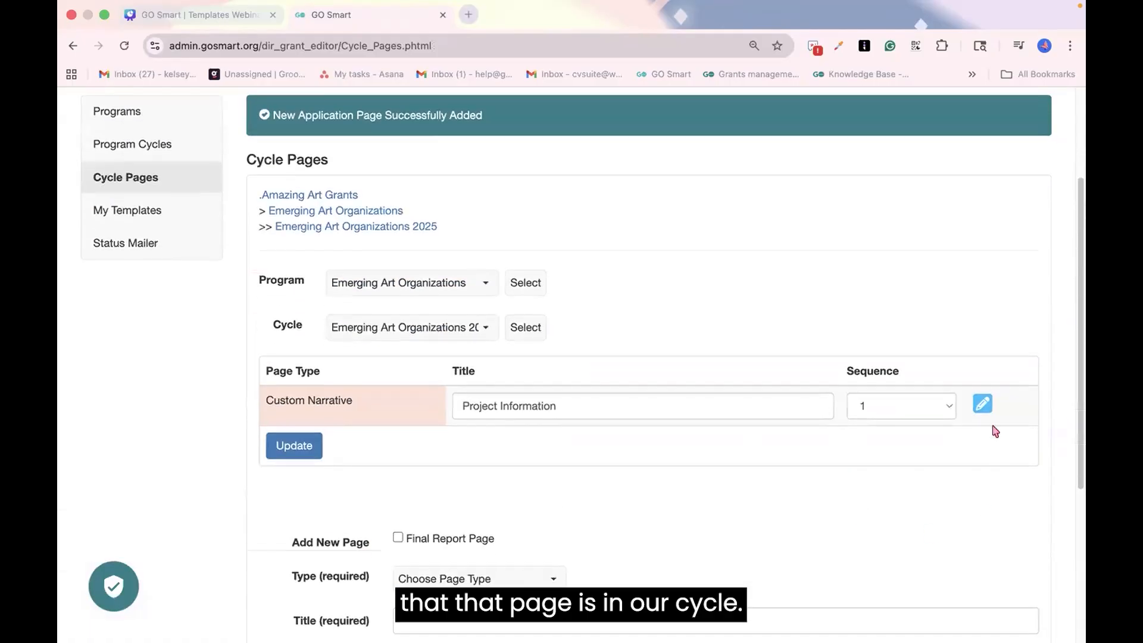
pyautogui.click(983, 405)
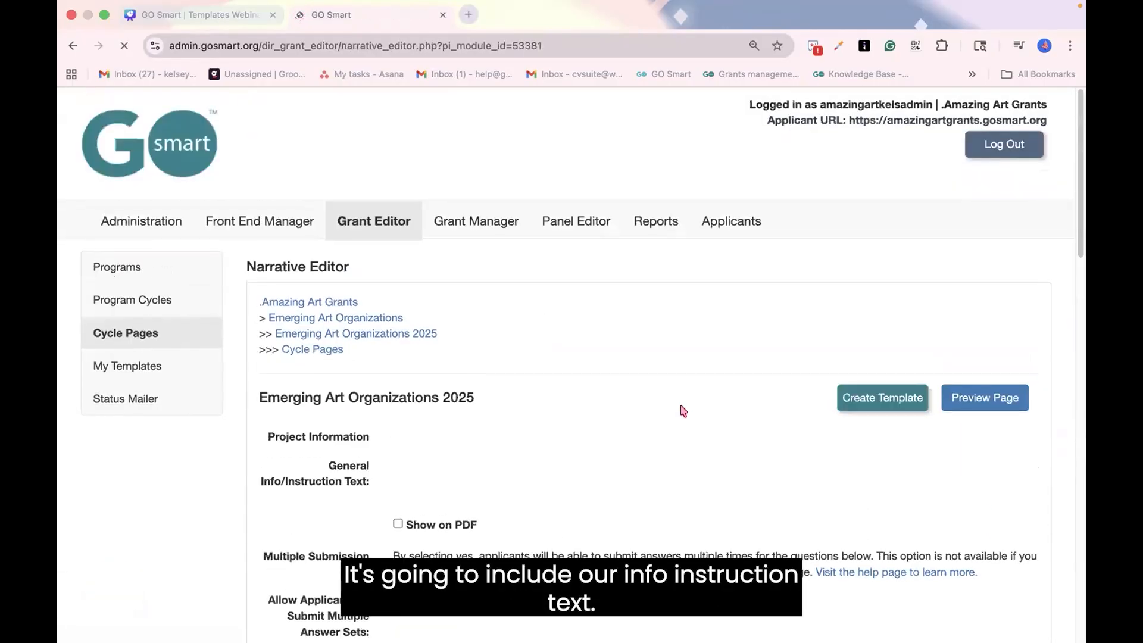
pyautogui.scroll(-5, 685, 409)
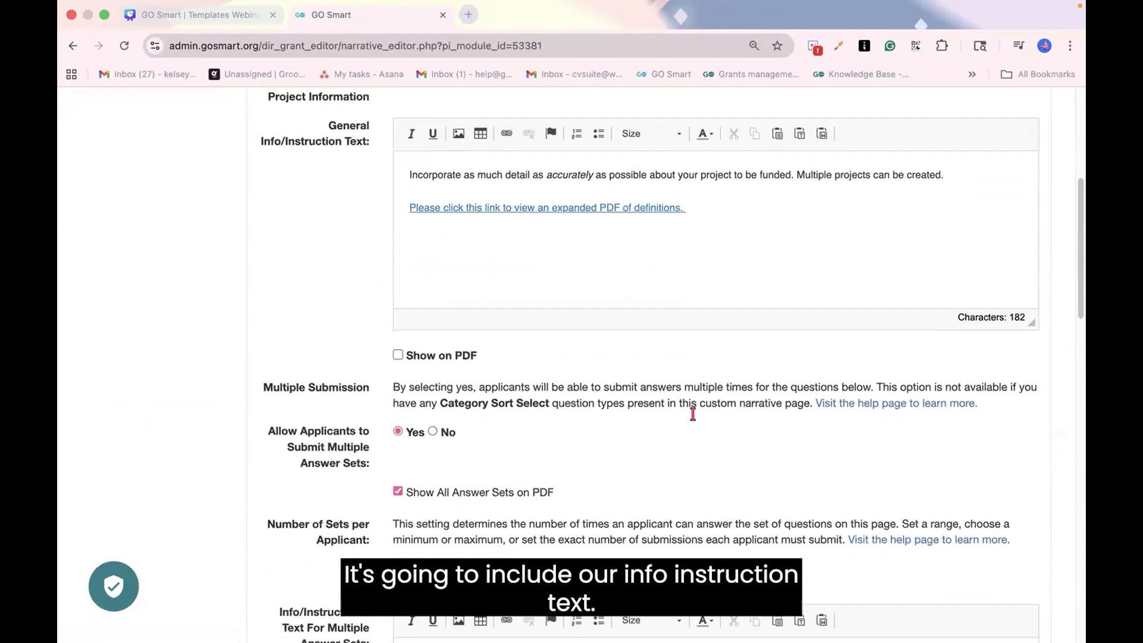
pyautogui.scroll(-7, 756, 424)
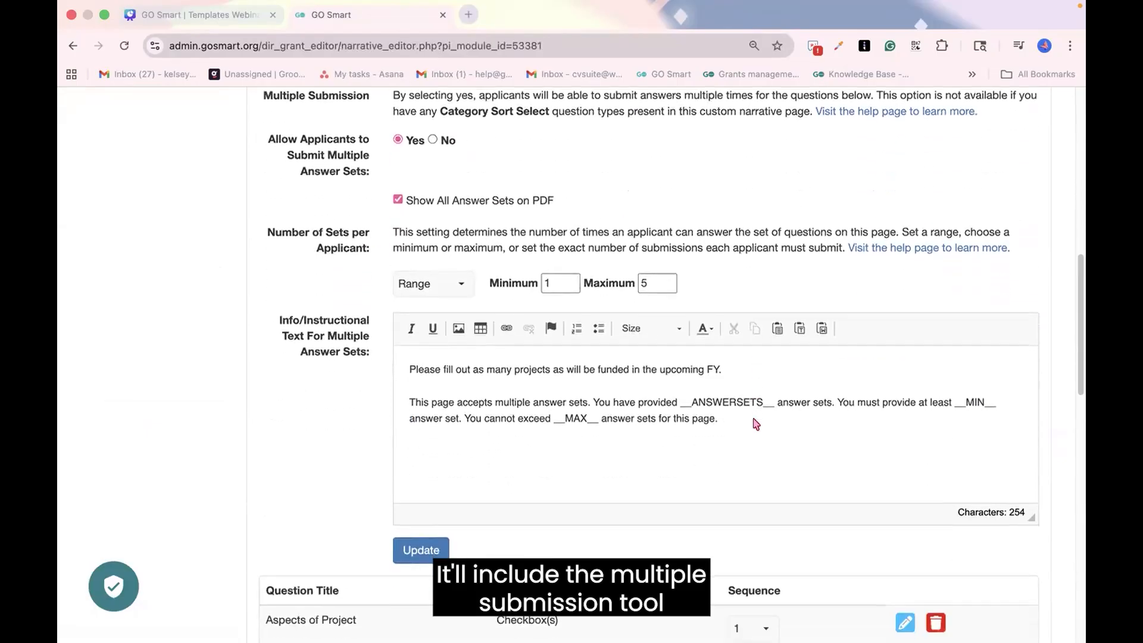
pyautogui.scroll(-5, 614, 459)
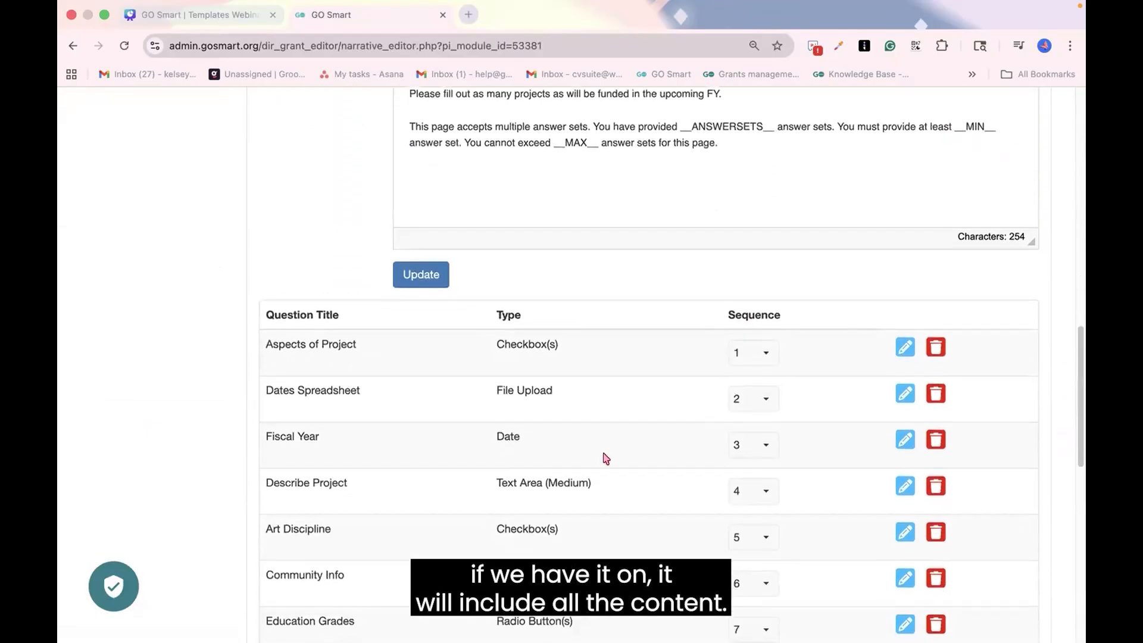
pyautogui.scroll(-3, 613, 460)
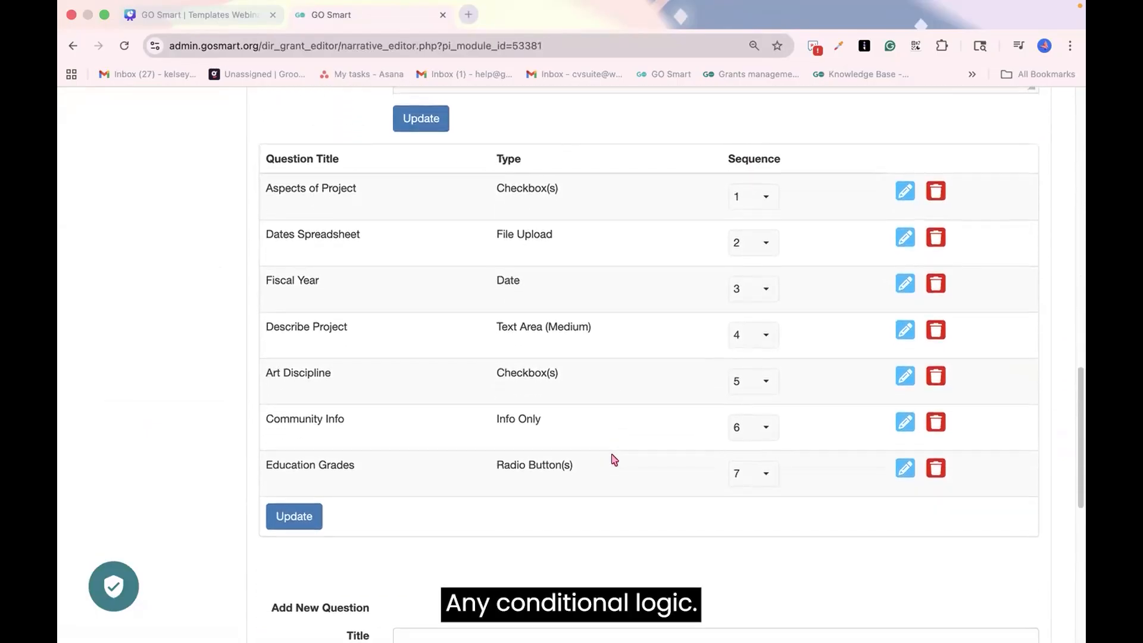
pyautogui.scroll(-1, 614, 459)
pyautogui.scroll(-3, 615, 460)
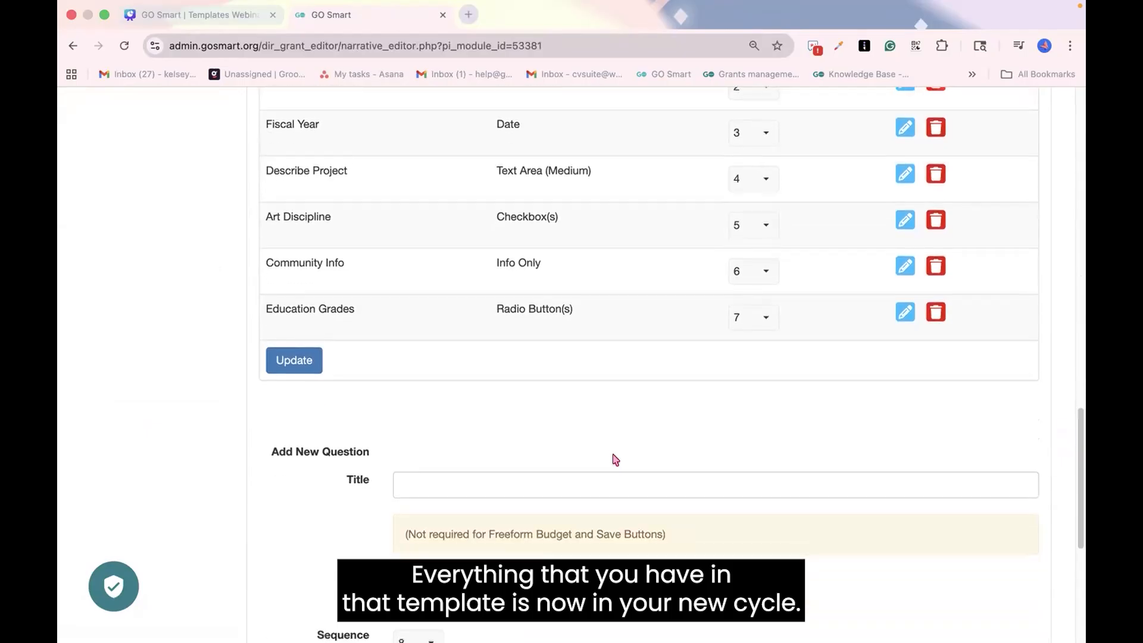
pyautogui.scroll(20, 619, 460)
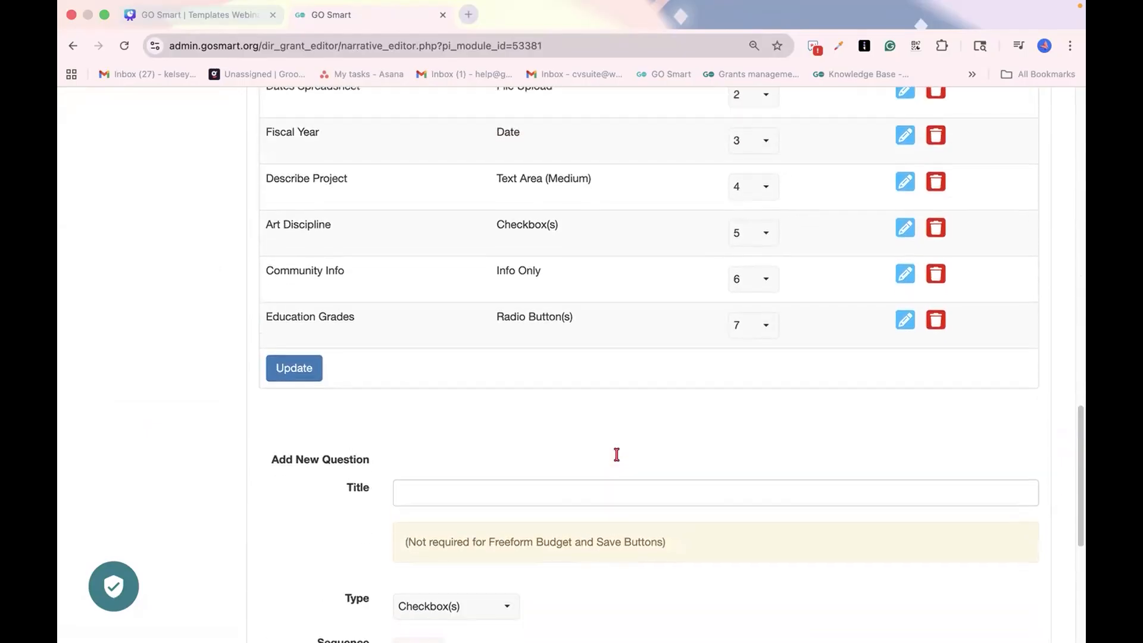
pyautogui.scroll(5, 298, 205)
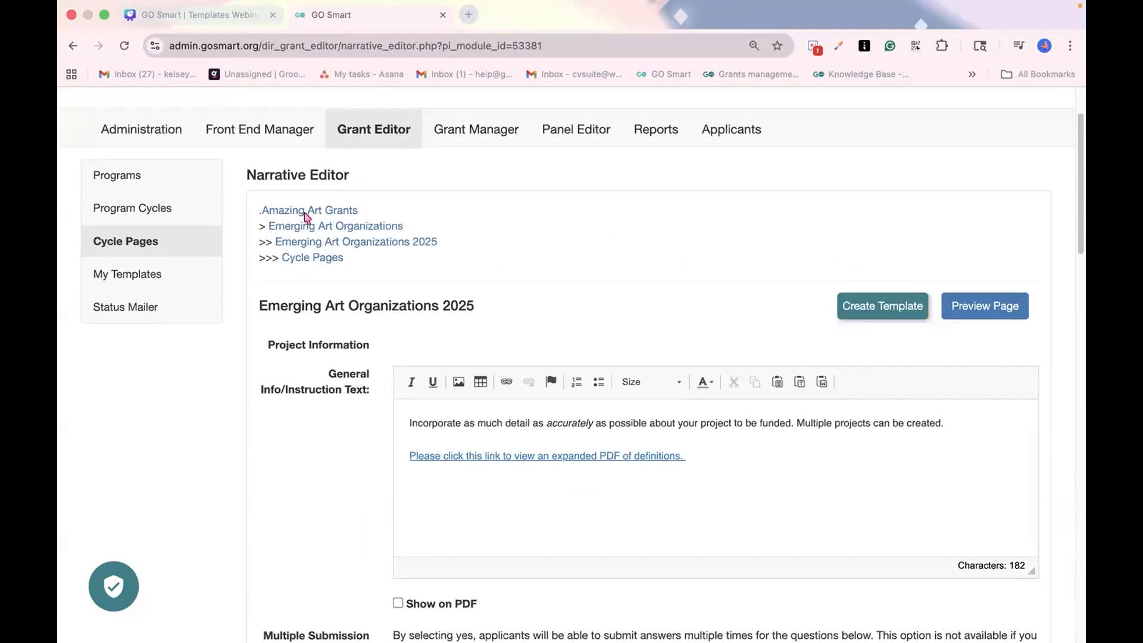
# Return to the cycle pages and add a Custom Calculation page from the Project Financial Summary & Calculation template.
pyautogui.click(308, 260)
pyautogui.scroll(-6, 366, 456)
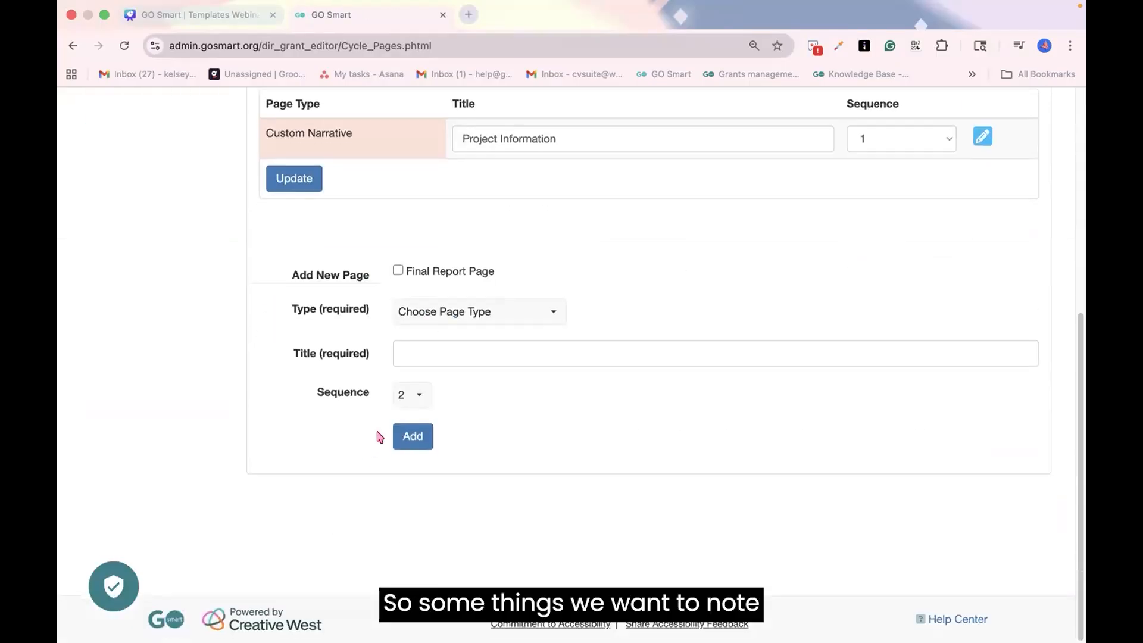
pyautogui.click(459, 319)
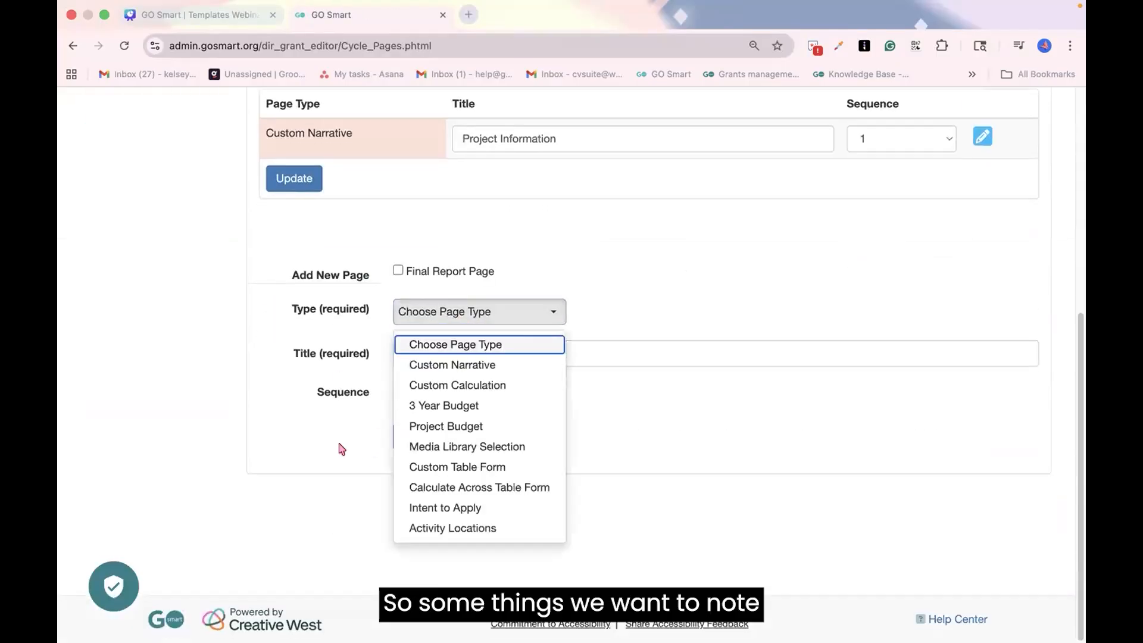
pyautogui.click(428, 385)
pyautogui.click(439, 357)
pyautogui.click(437, 411)
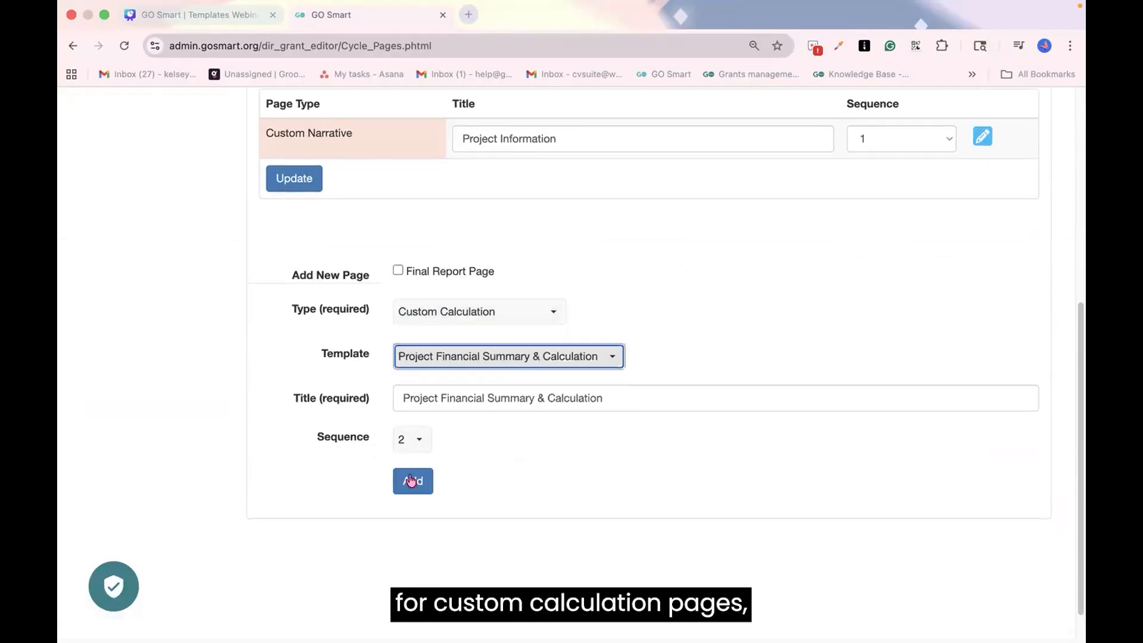
pyautogui.click(413, 481)
# Open the new Project Financial Summary page for editing and examine its numerical and sum questions.
pyautogui.scroll(-3, 595, 403)
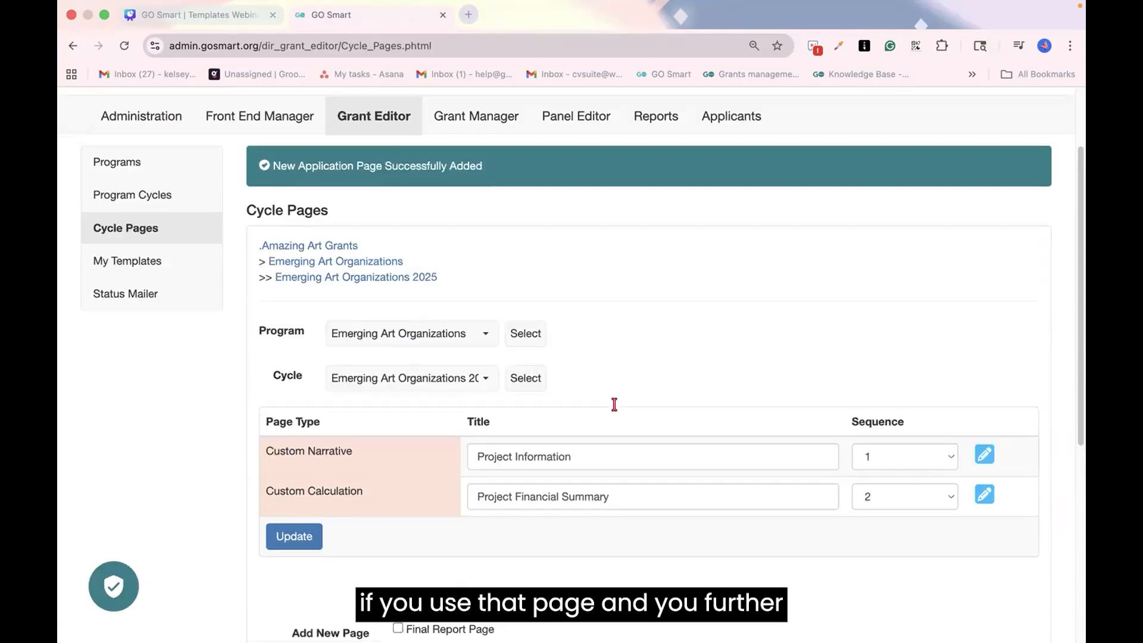
pyautogui.click(983, 436)
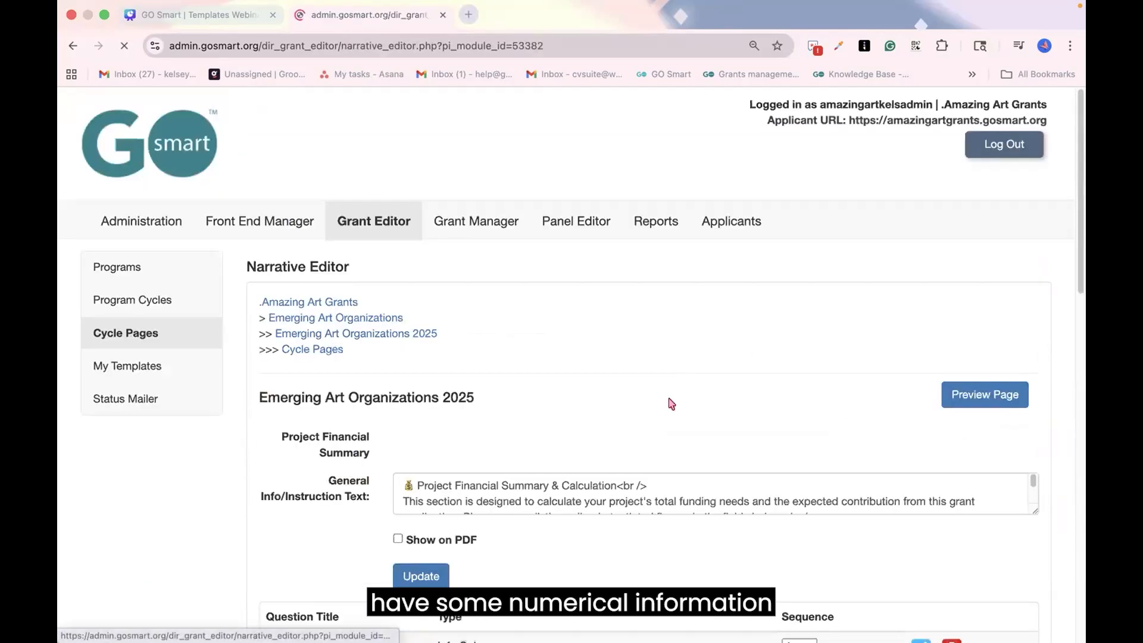
pyautogui.scroll(-10, 669, 408)
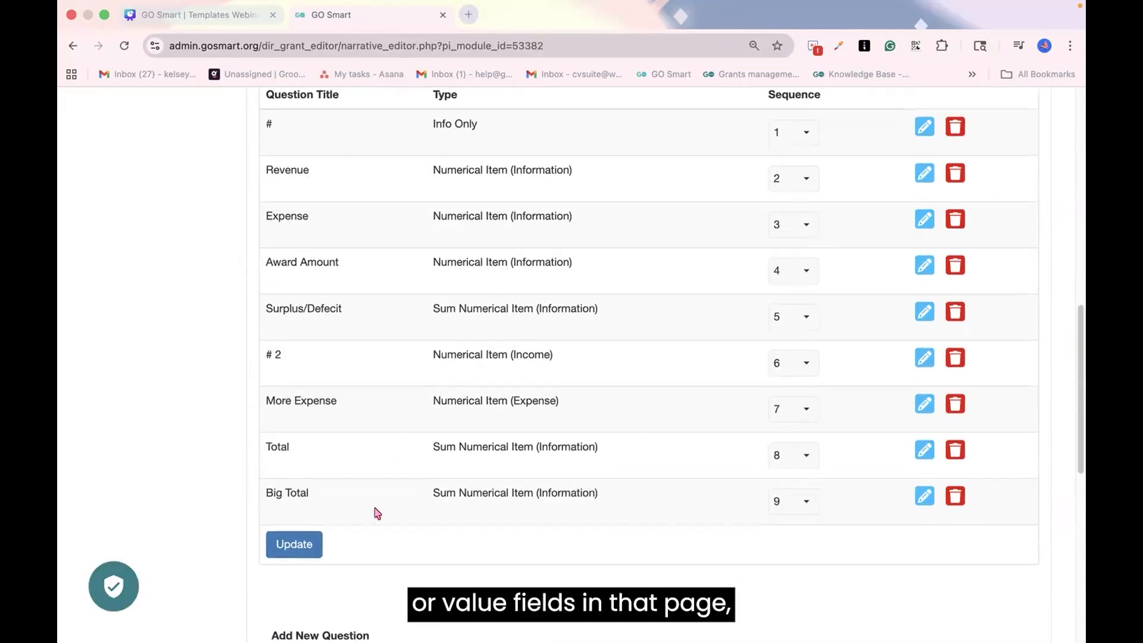
pyautogui.scroll(-2, 358, 495)
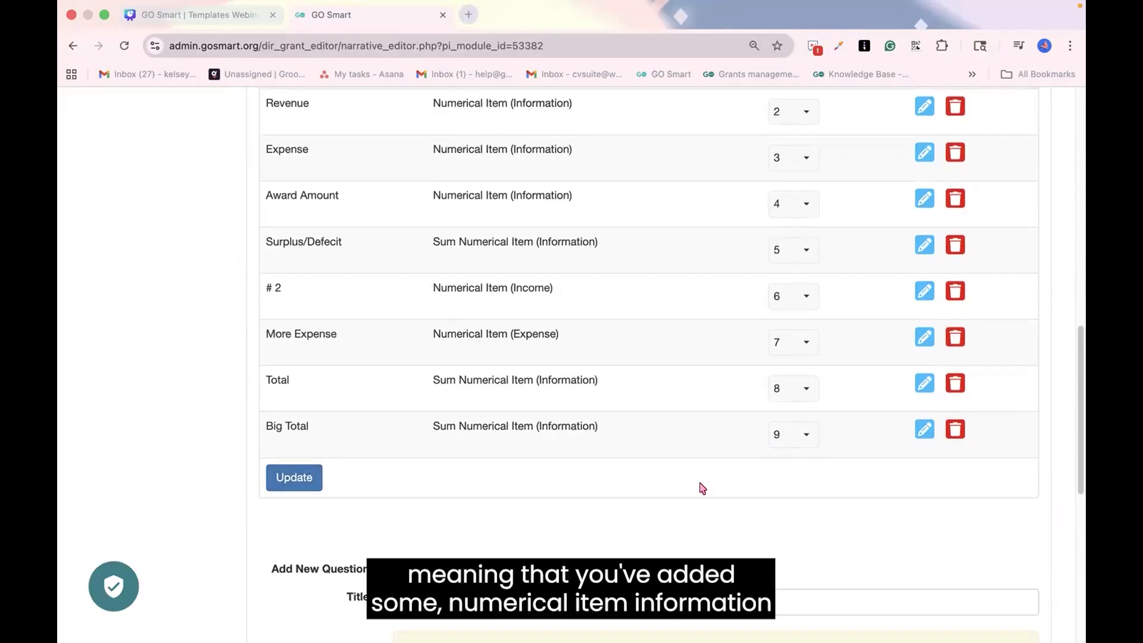
# Open the Big Total sum question, check its range from sequence 2 to 8, and save it again to refresh the calculation.
pyautogui.click(924, 429)
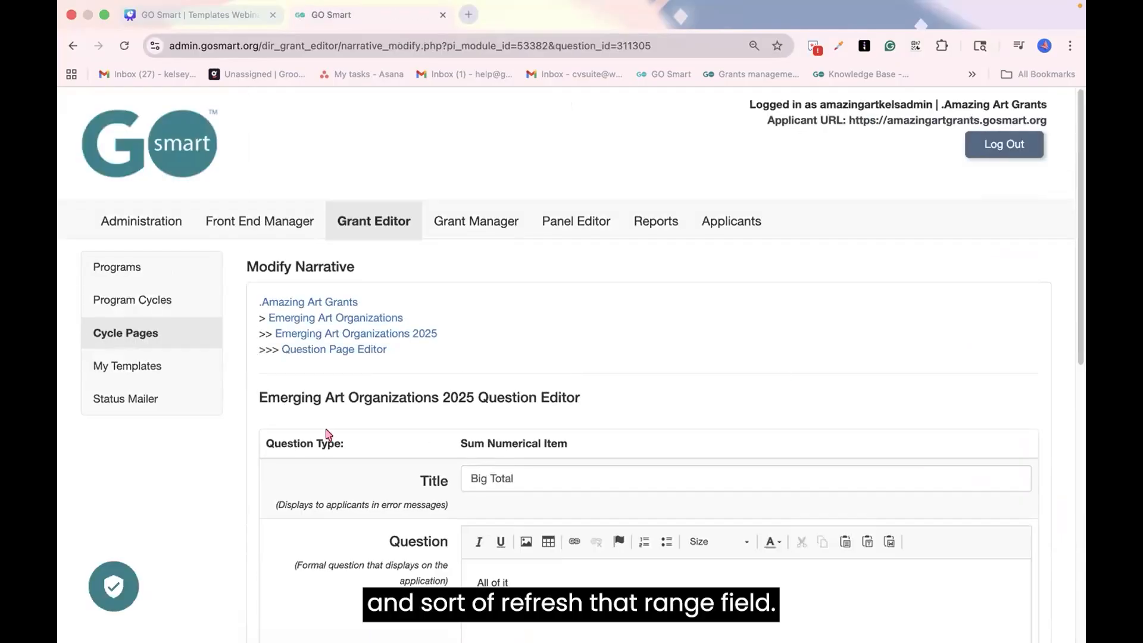
pyautogui.scroll(-10, 328, 434)
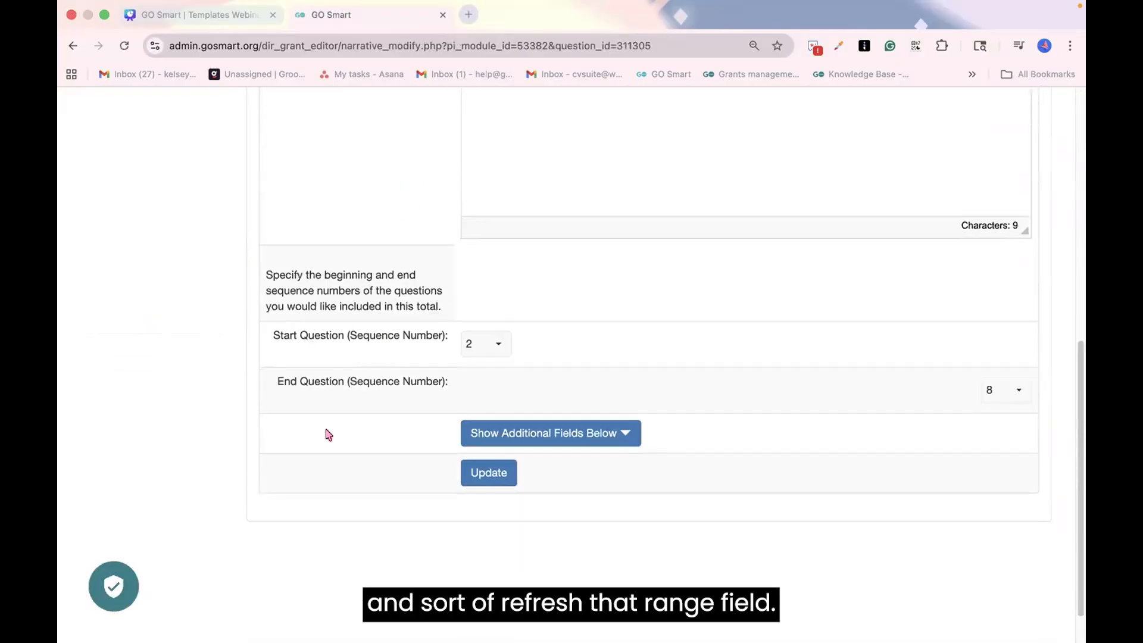
pyautogui.scroll(-1, 328, 434)
pyautogui.click(498, 303)
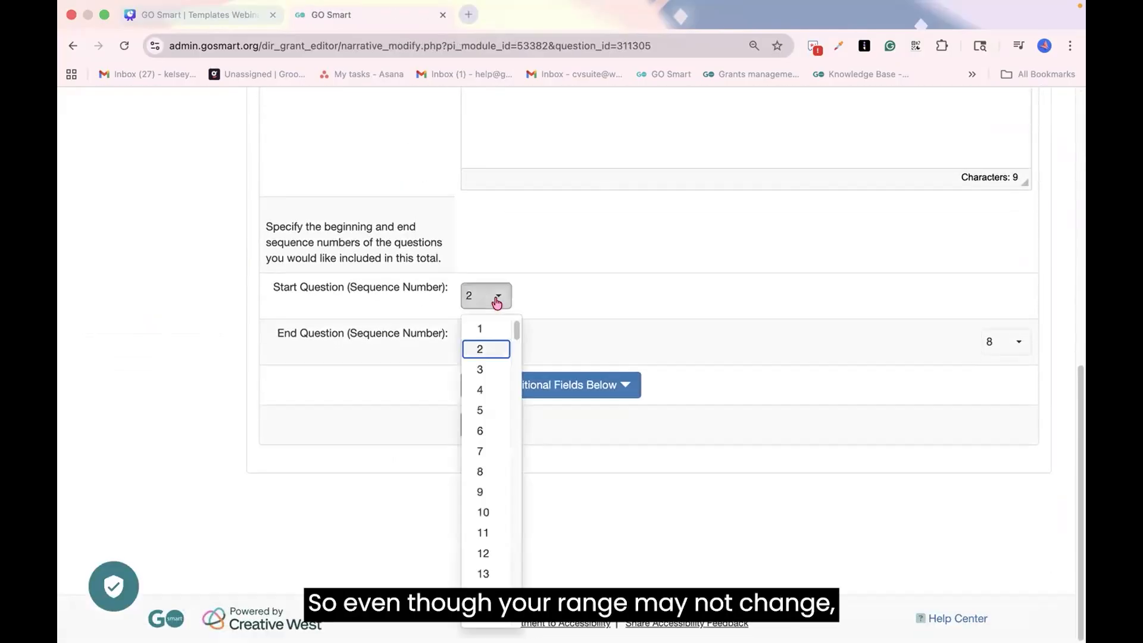
pyautogui.click(674, 316)
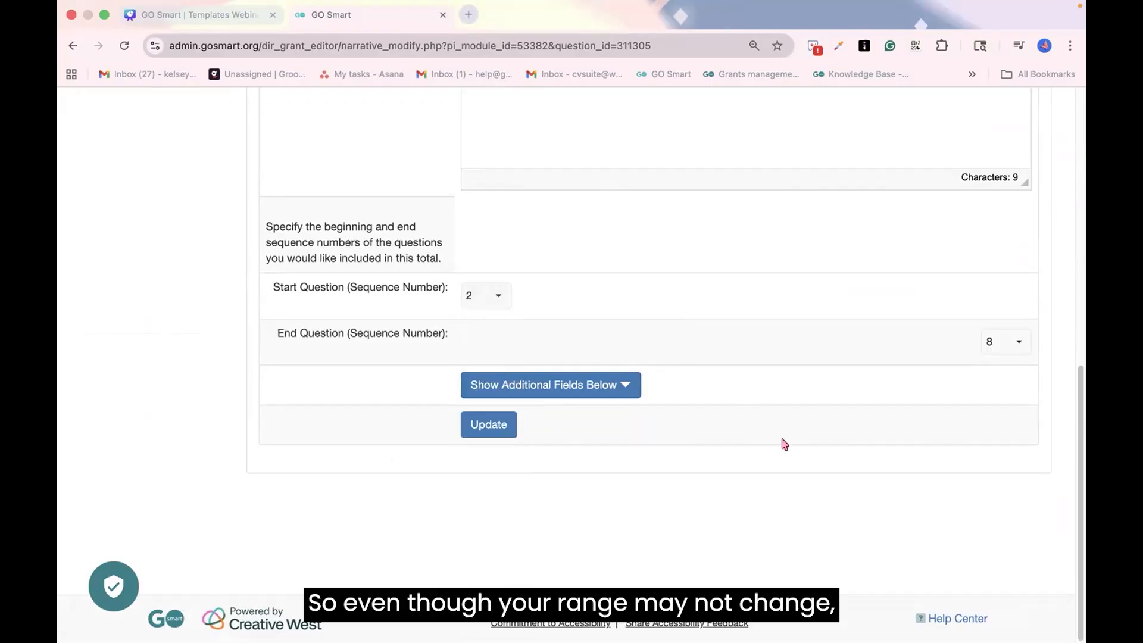
pyautogui.click(1019, 341)
pyautogui.click(831, 381)
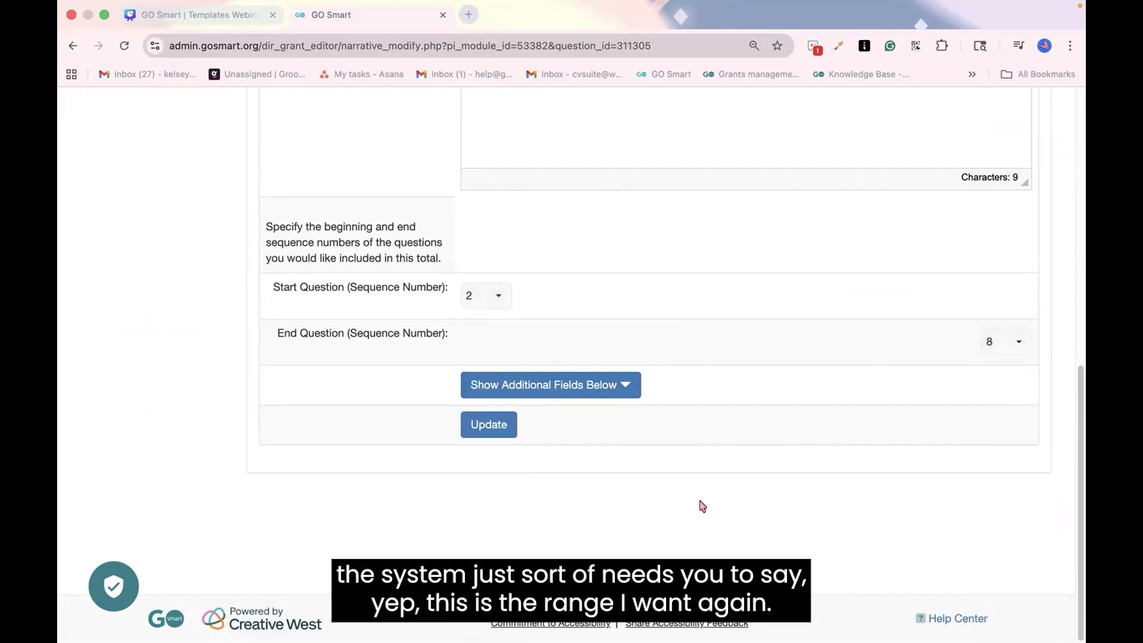
pyautogui.click(475, 427)
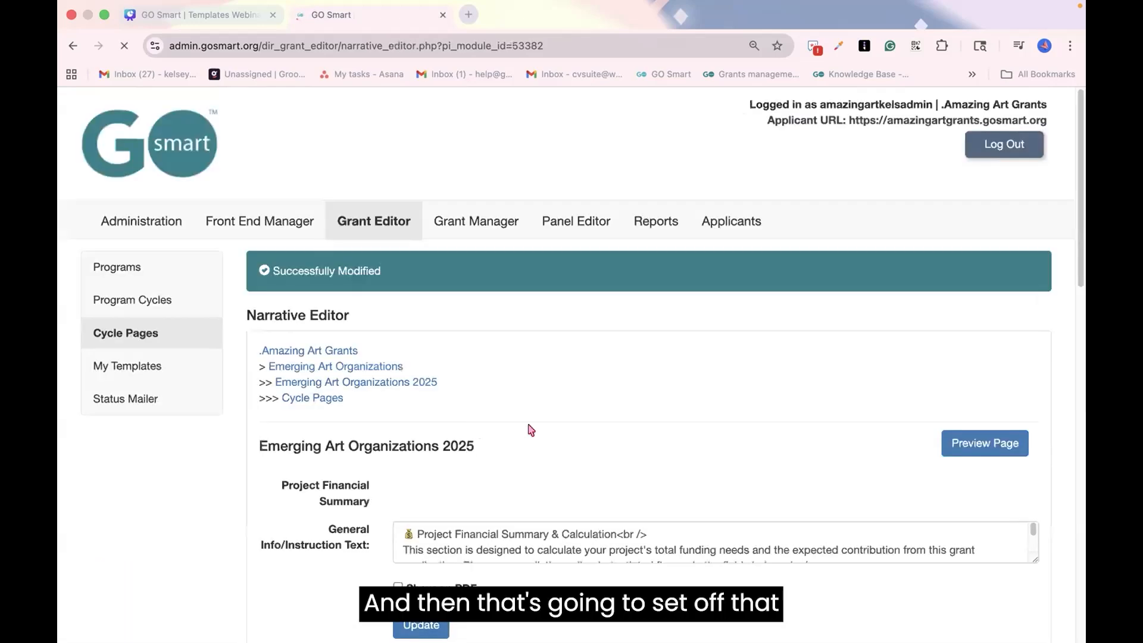
# Return to the cycle pages and add an Intent to Apply page from the Pre-Application Vetting Form template.
pyautogui.scroll(-2, 323, 422)
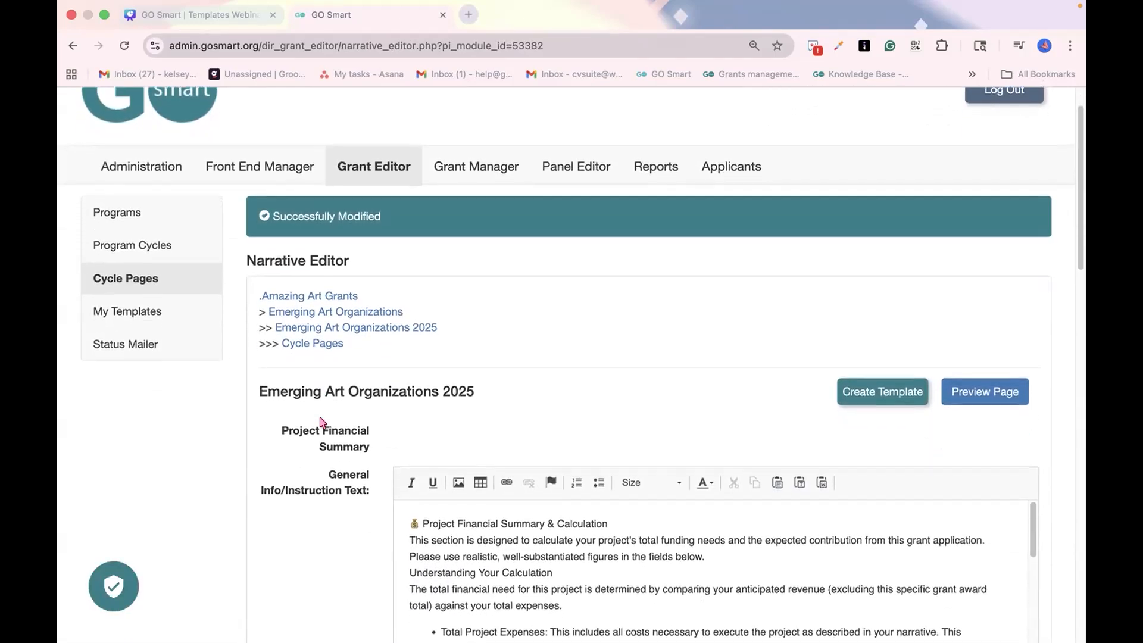
pyautogui.scroll(-1, 322, 423)
pyautogui.scroll(-2, 322, 422)
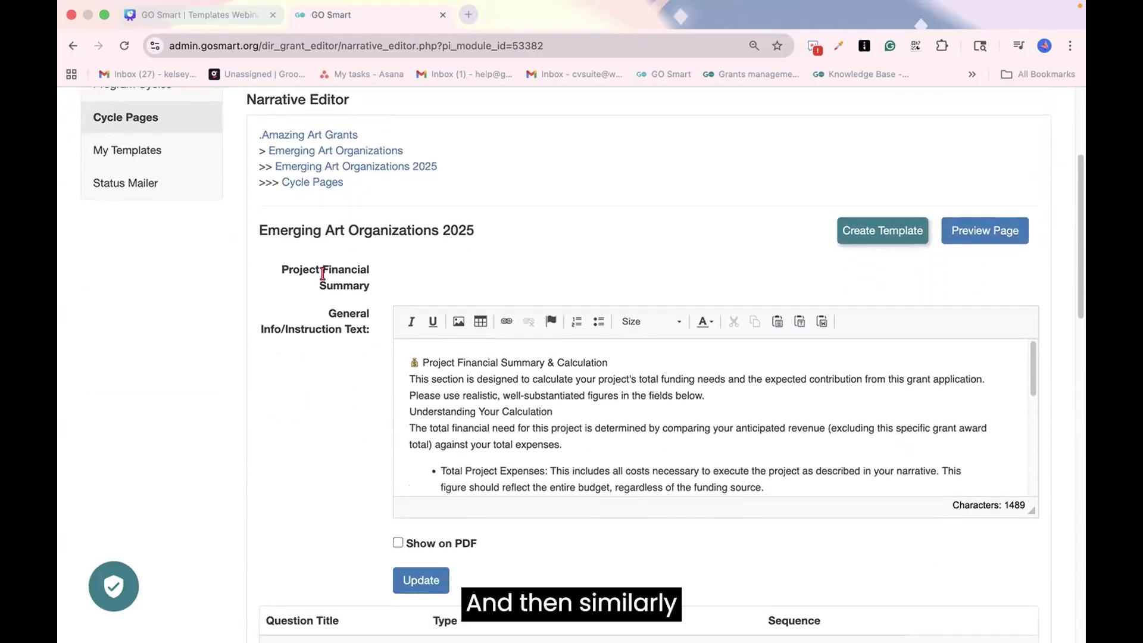
pyautogui.click(327, 183)
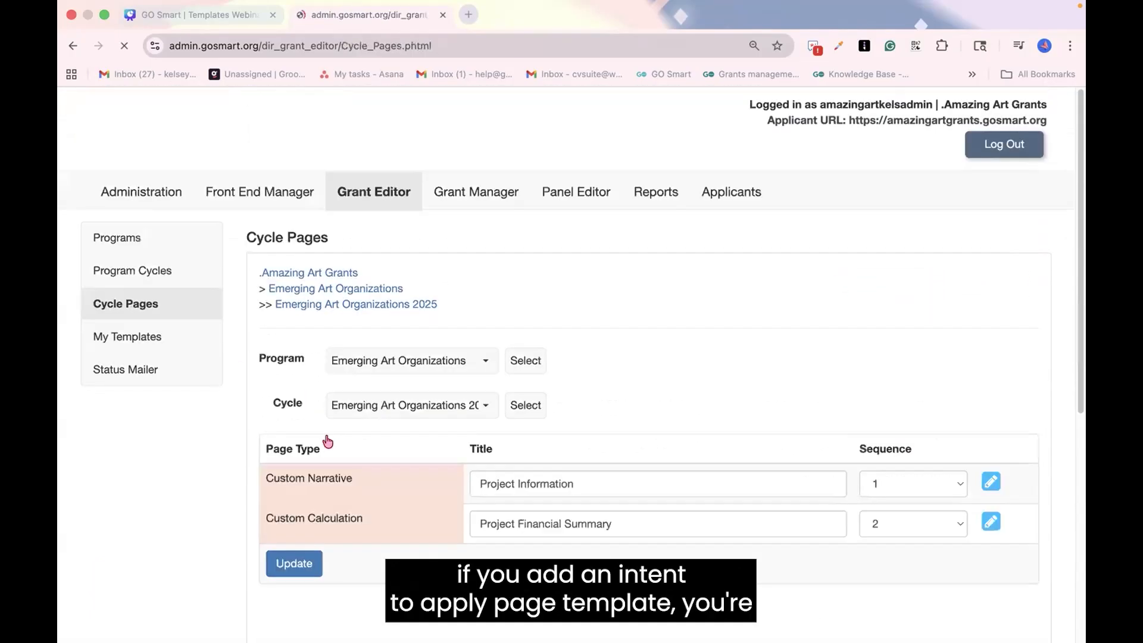
pyautogui.scroll(-6, 328, 441)
pyautogui.click(449, 373)
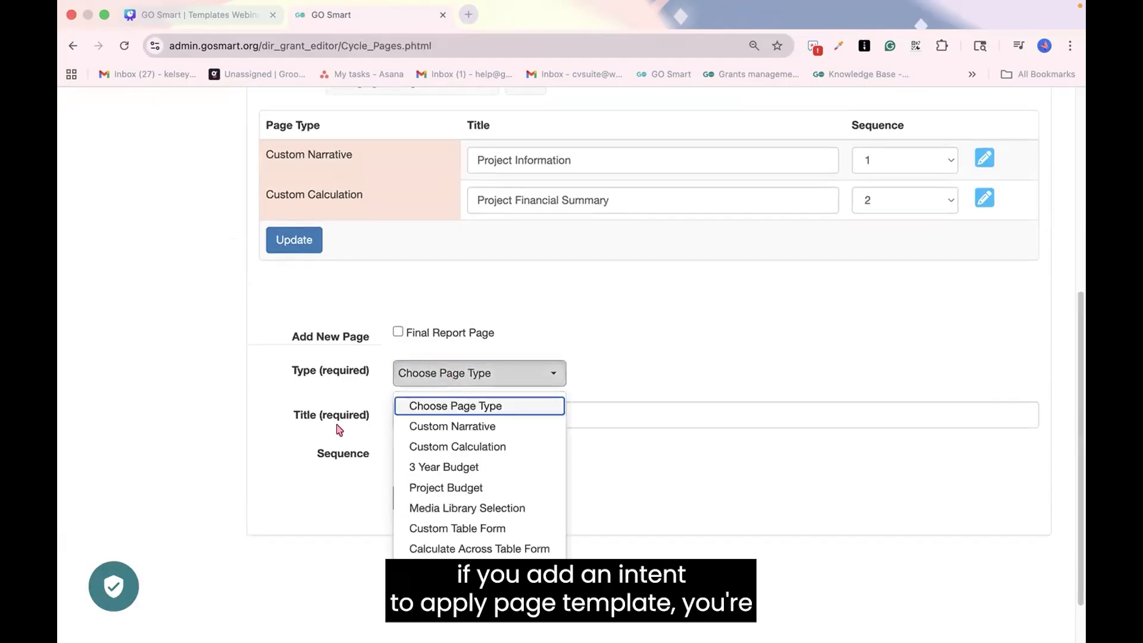
pyautogui.click(434, 589)
pyautogui.click(428, 413)
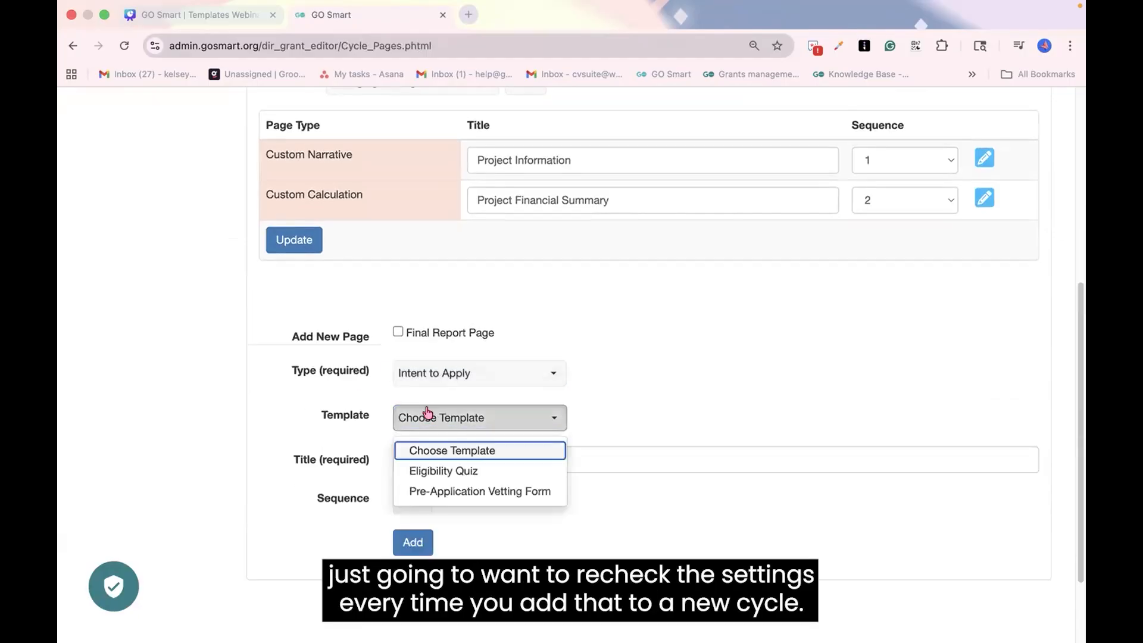
pyautogui.click(401, 491)
pyautogui.click(411, 551)
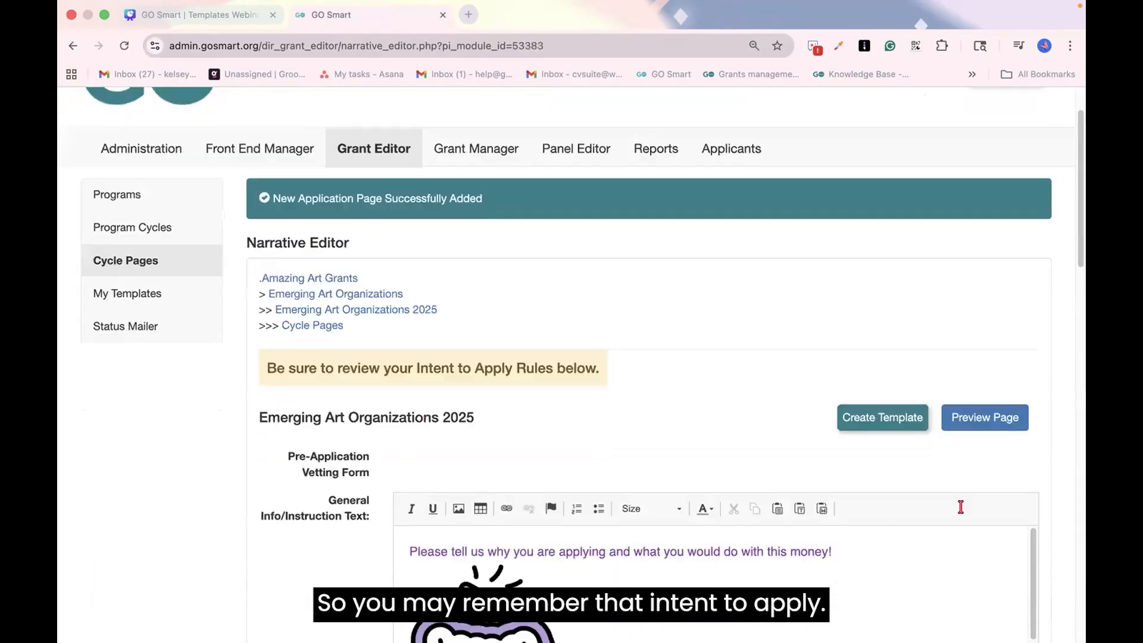
# Review the Intent to Apply rules and save them with a separate PDF, required administrator approval, and no population into the application.
pyautogui.scroll(-6, 400, 421)
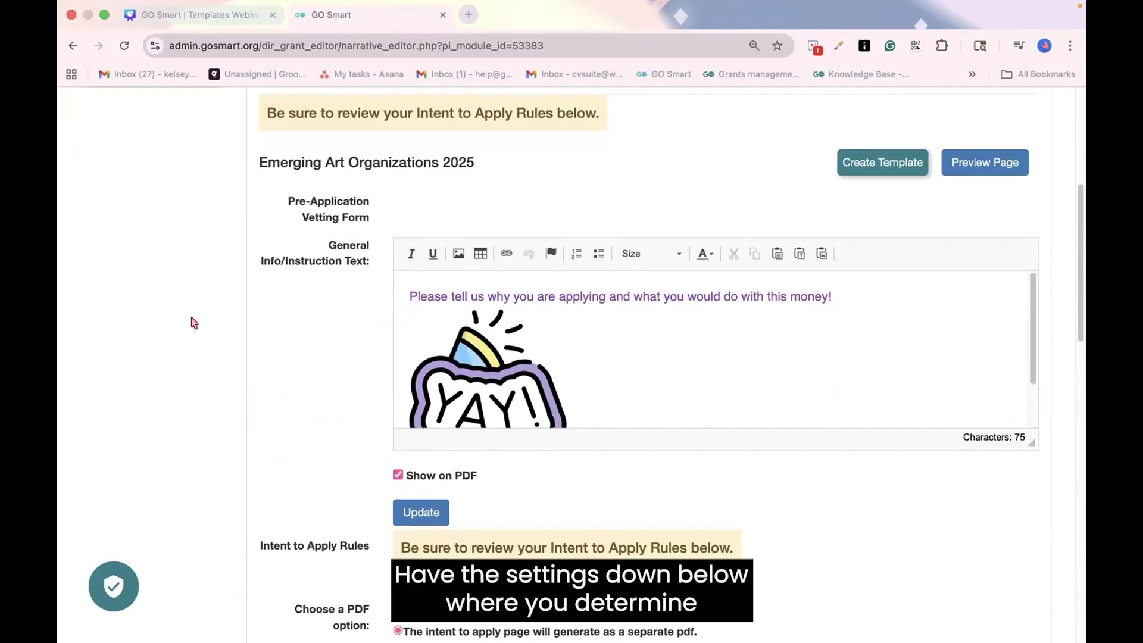
pyautogui.scroll(-3, 192, 321)
pyautogui.scroll(-2, 193, 322)
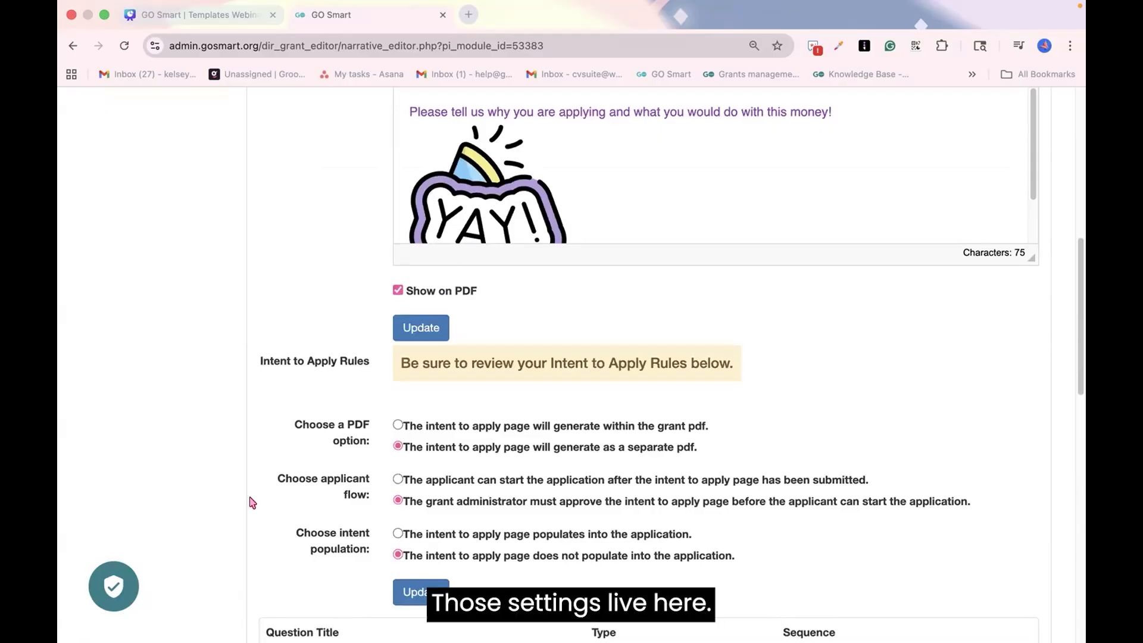
pyautogui.scroll(-3, 253, 503)
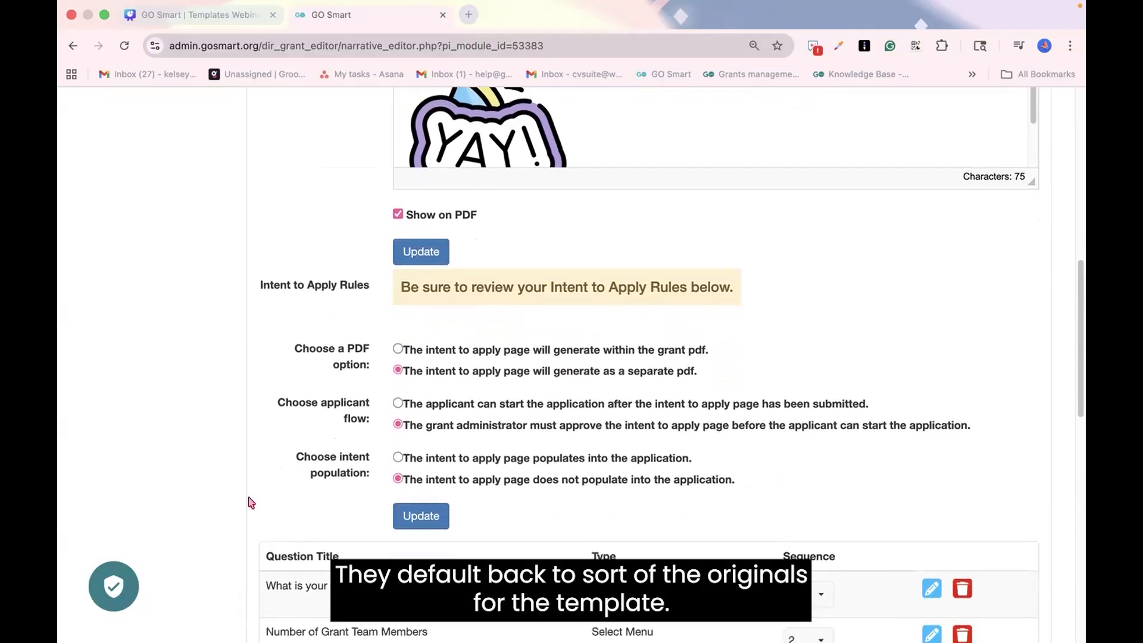
pyautogui.scroll(-2, 250, 503)
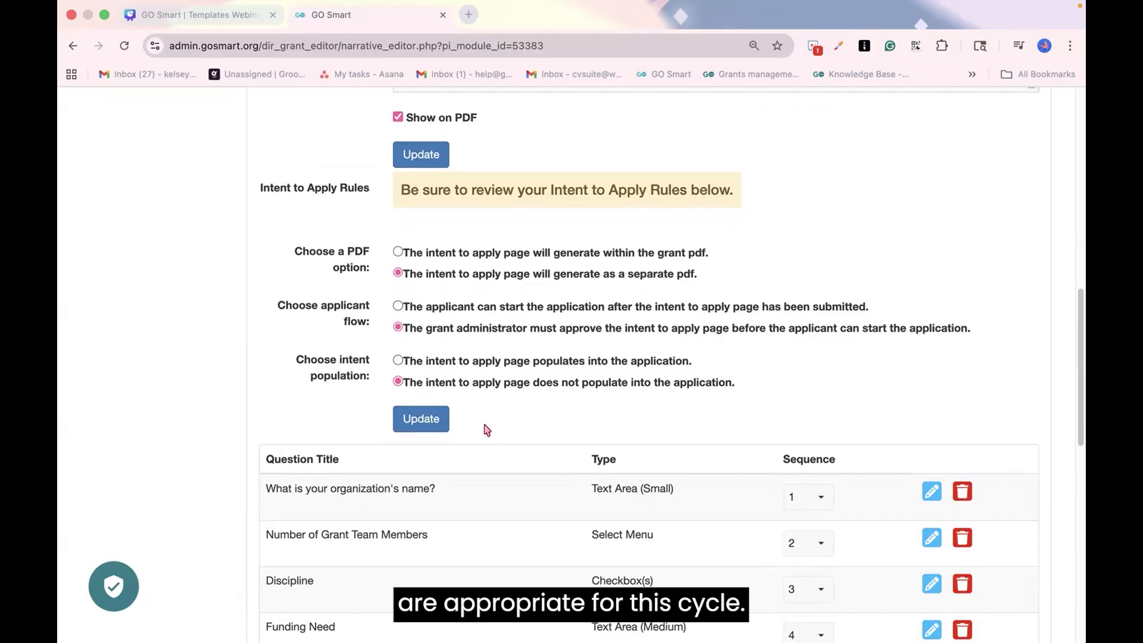
pyautogui.click(421, 422)
pyautogui.scroll(-5, 249, 505)
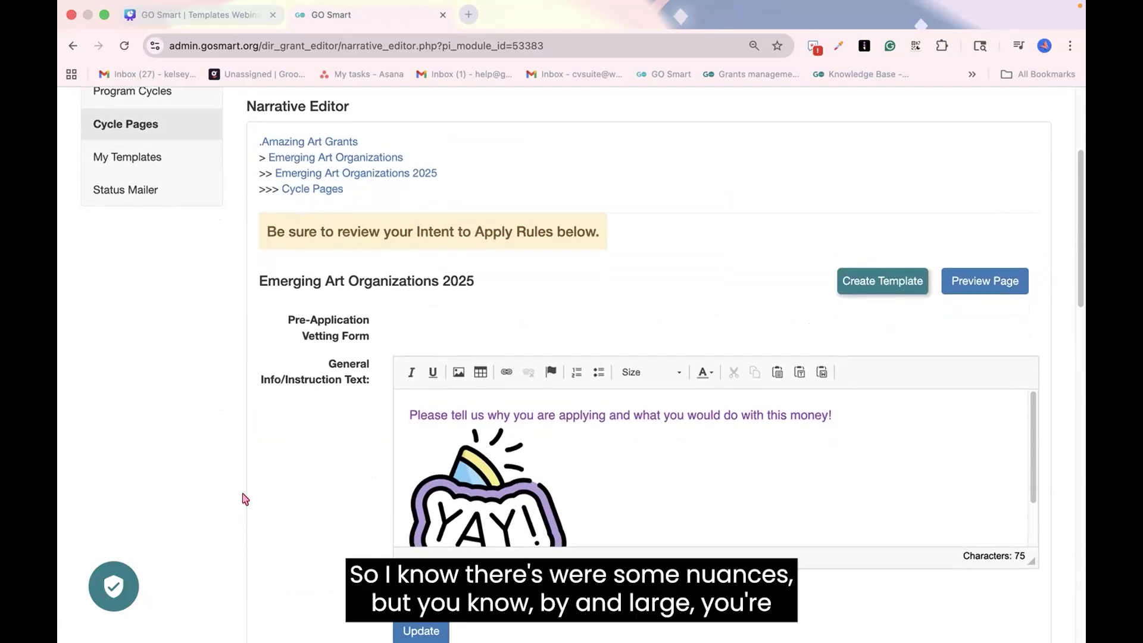
# Open the My Templates list and look over the saved page templates.
pyautogui.scroll(1, 245, 499)
pyautogui.scroll(1, 245, 499)
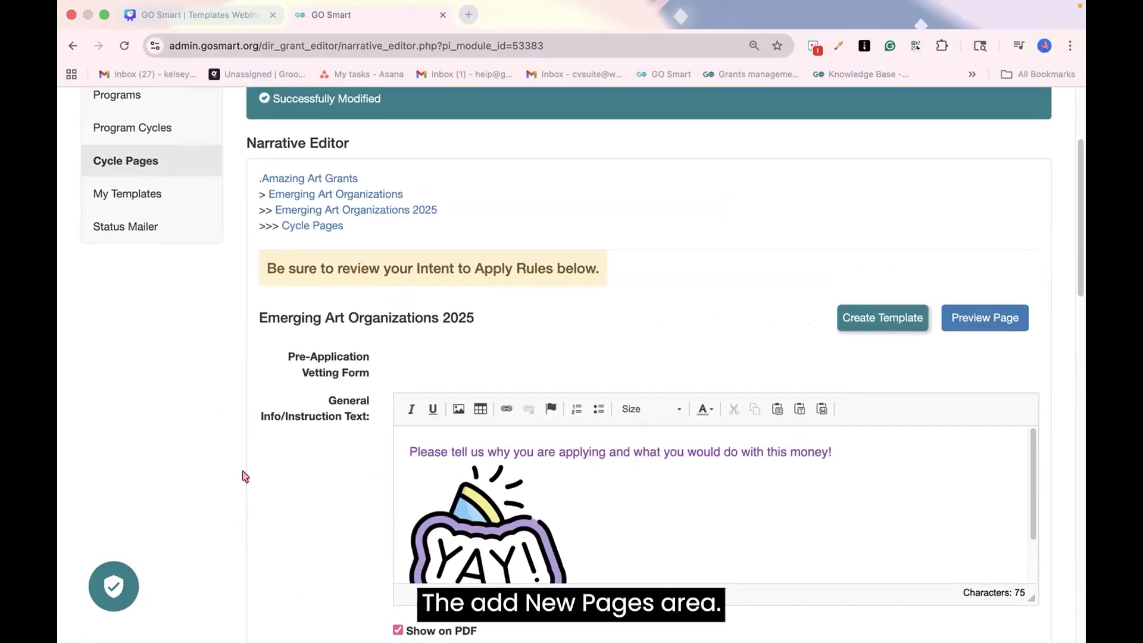
pyautogui.scroll(1, 247, 476)
pyautogui.click(174, 214)
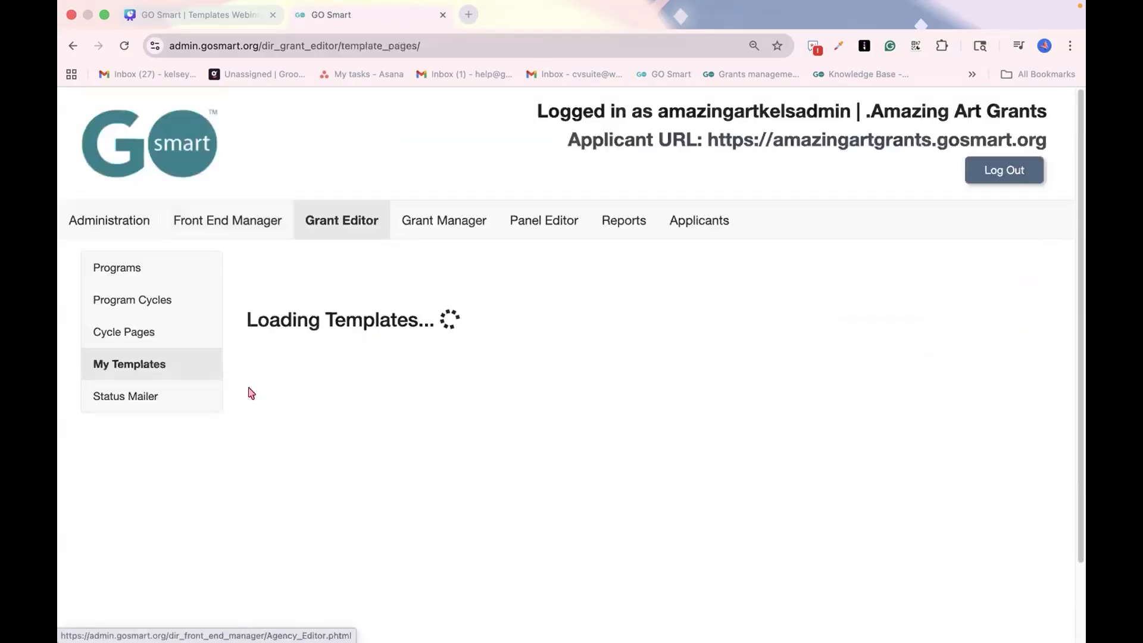
pyautogui.scroll(-1, 370, 351)
pyautogui.scroll(-2, 370, 351)
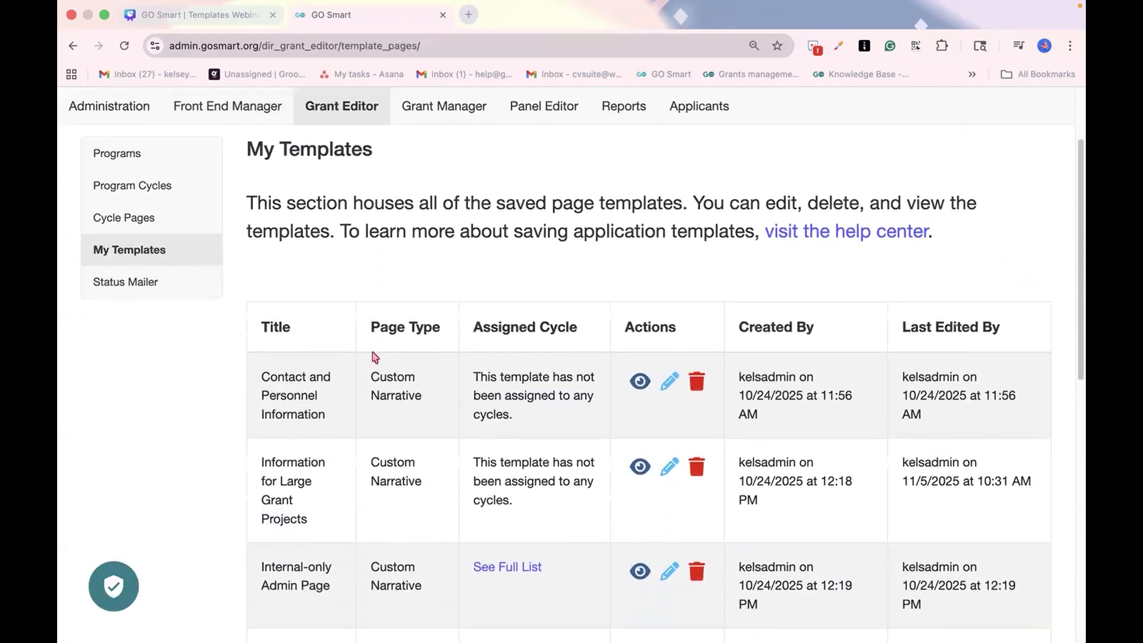
pyautogui.scroll(1, 375, 357)
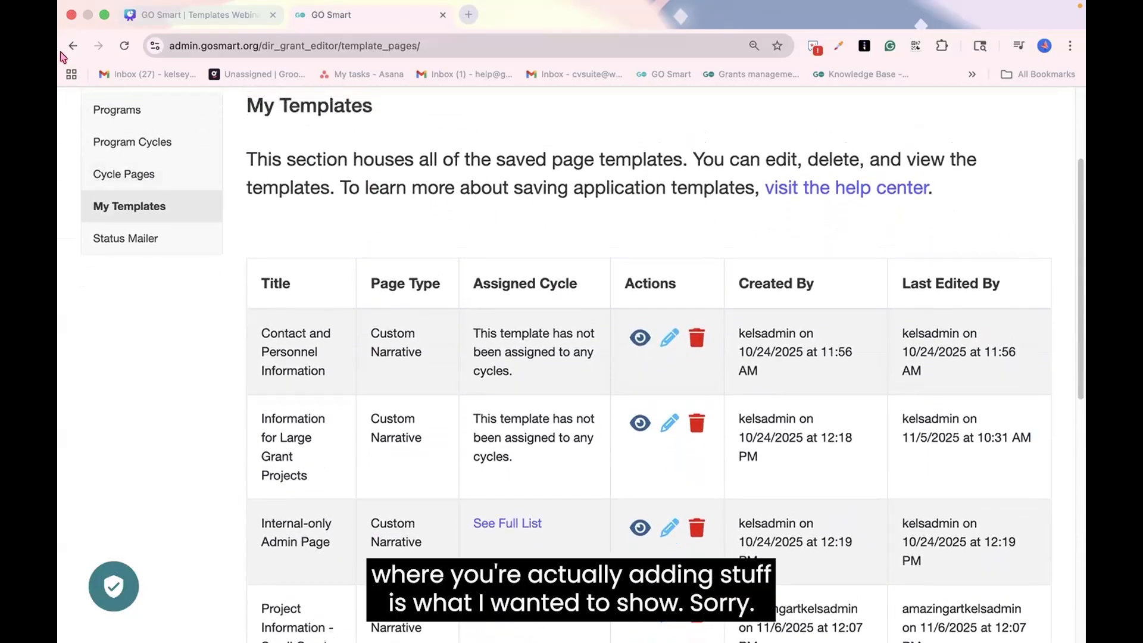
# Return to the cycle pages, choose Custom Narrative as the type for a new page, and check its template choices.
pyautogui.click(111, 174)
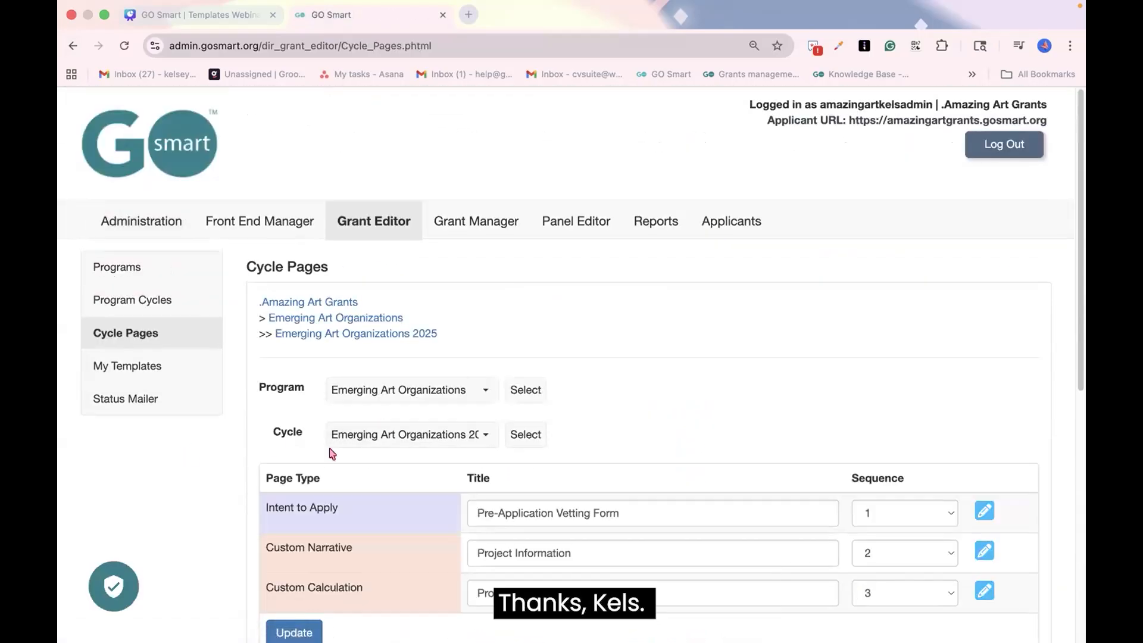
pyautogui.scroll(-6, 436, 452)
pyautogui.click(458, 396)
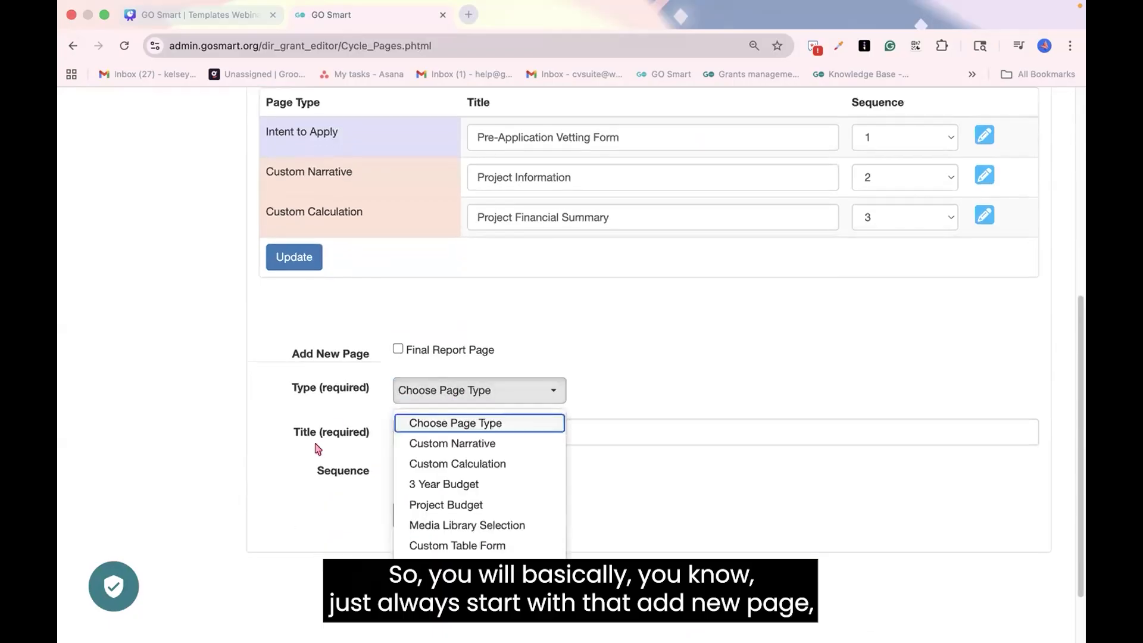
pyautogui.scroll(-1, 320, 450)
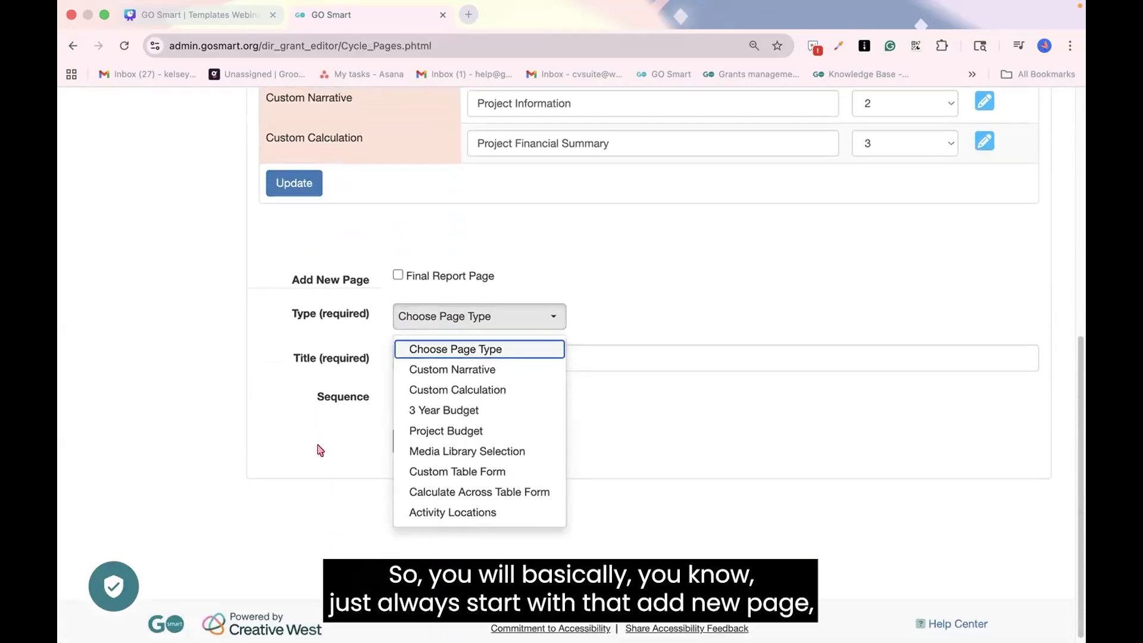
pyautogui.click(428, 375)
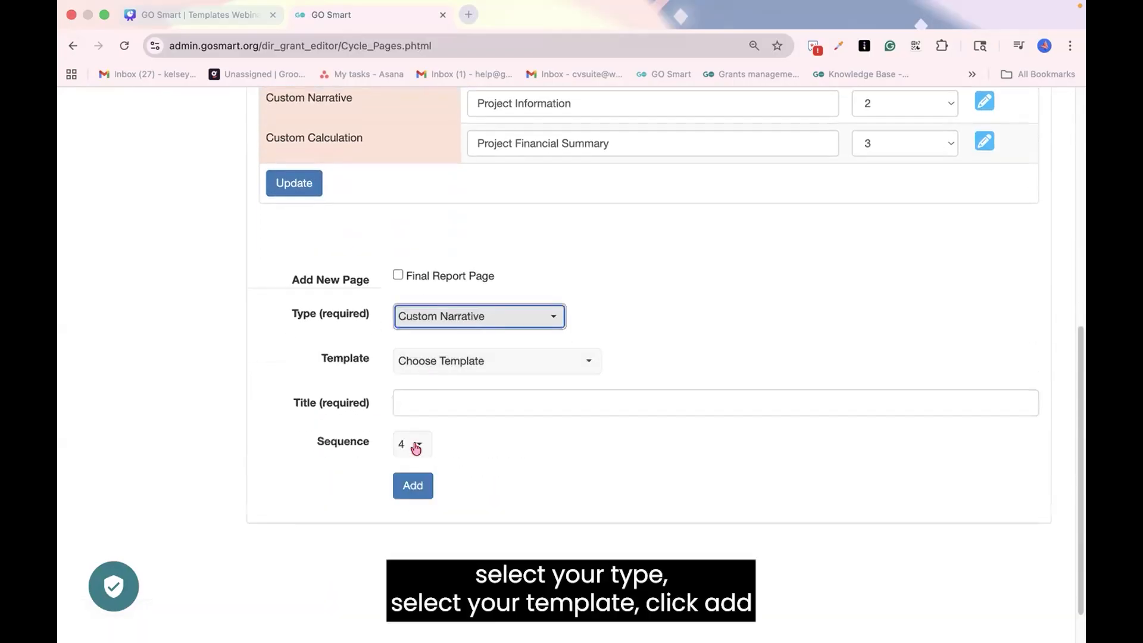
pyautogui.click(474, 359)
# Switch the new page's type to Custom Calculation and examine its available templates and the other page types without adding a page.
pyautogui.click(489, 317)
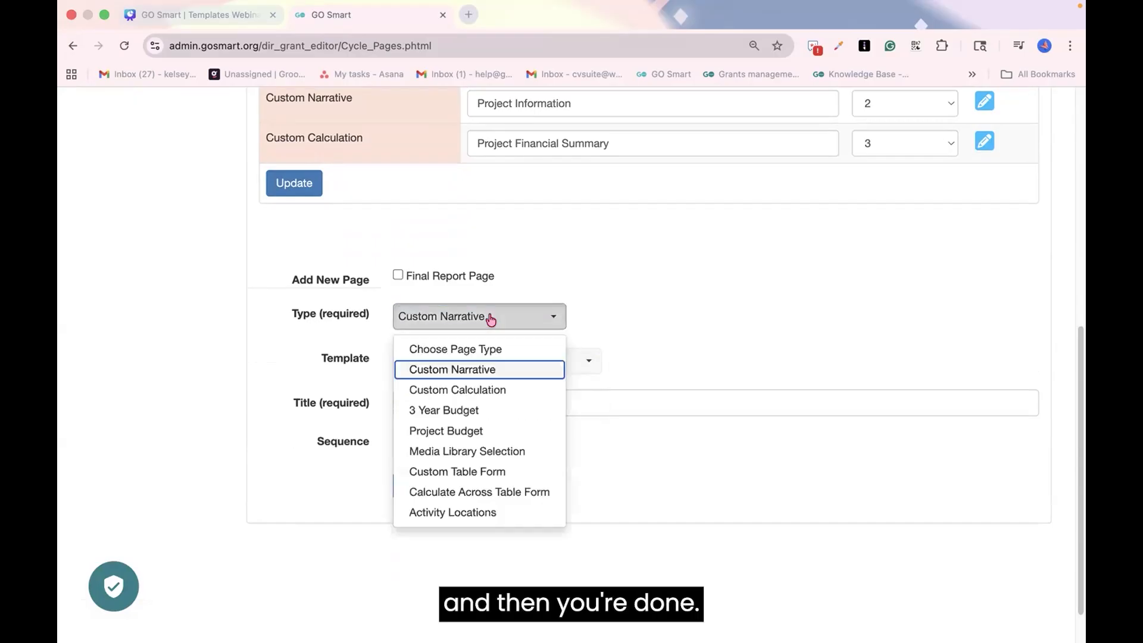
pyautogui.click(476, 389)
pyautogui.click(485, 363)
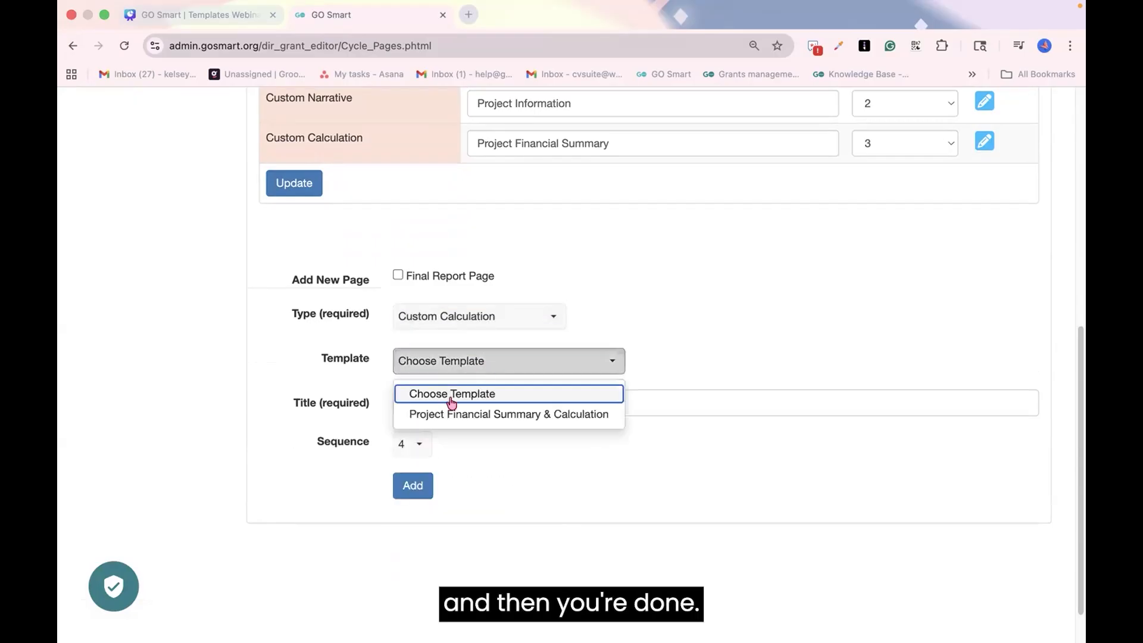
pyautogui.click(472, 316)
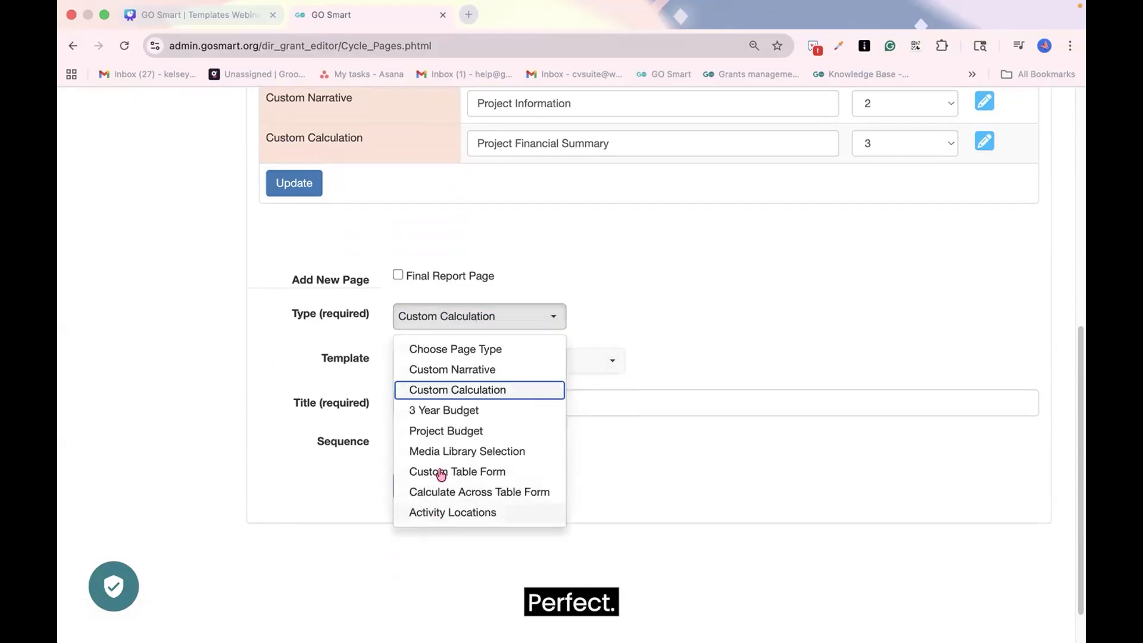
pyautogui.click(304, 439)
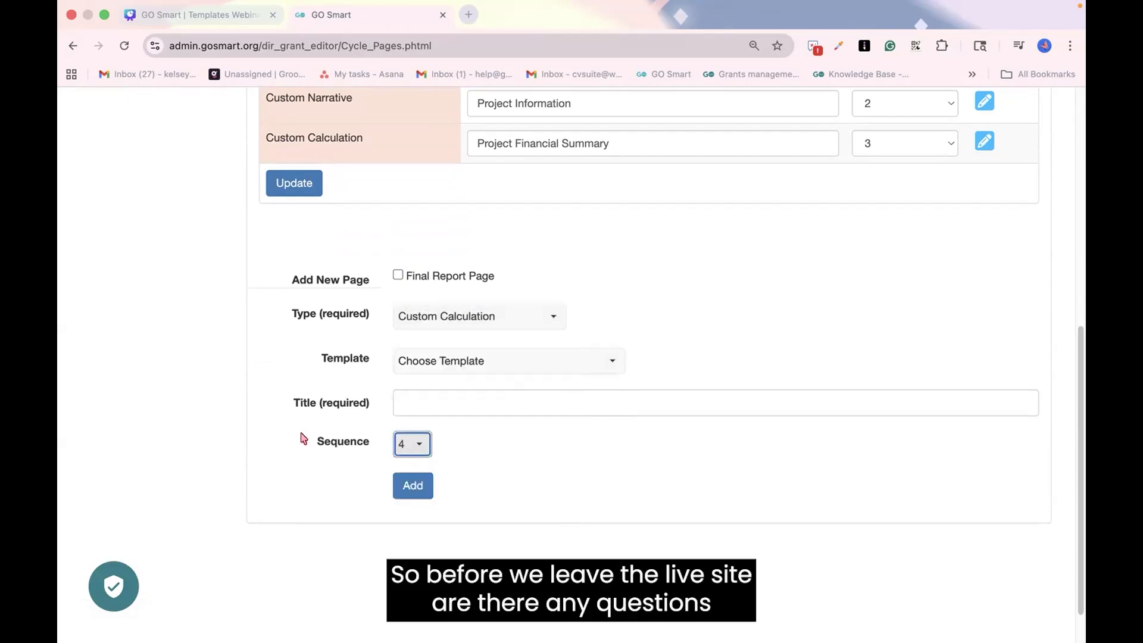
pyautogui.scroll(1, 359, 433)
pyautogui.scroll(1, 405, 431)
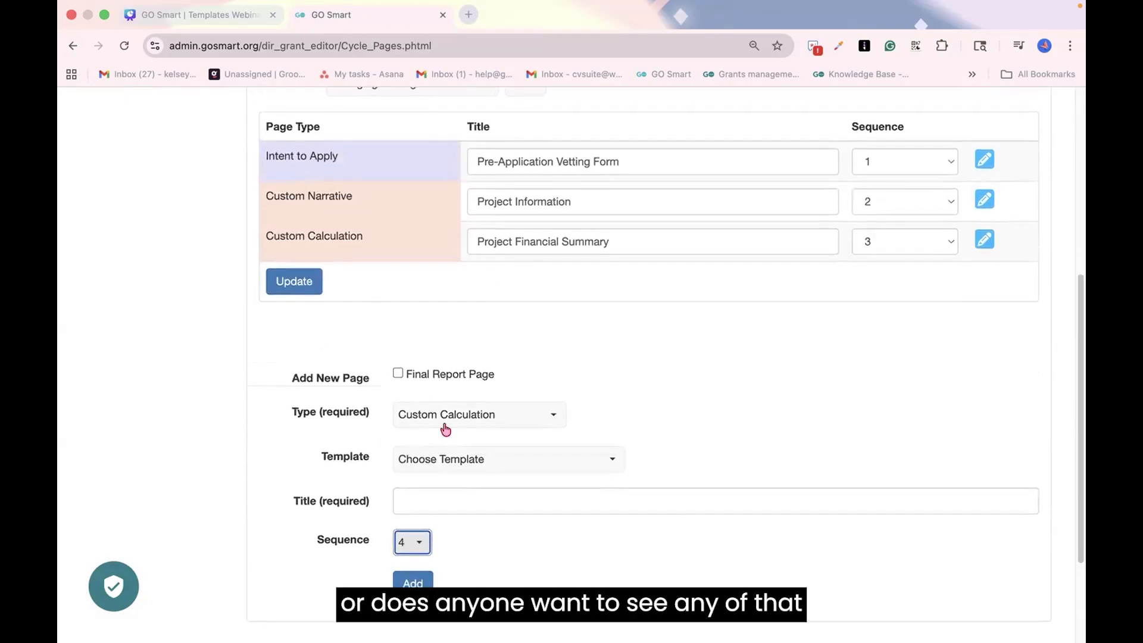
pyautogui.click(446, 426)
pyautogui.click(178, 388)
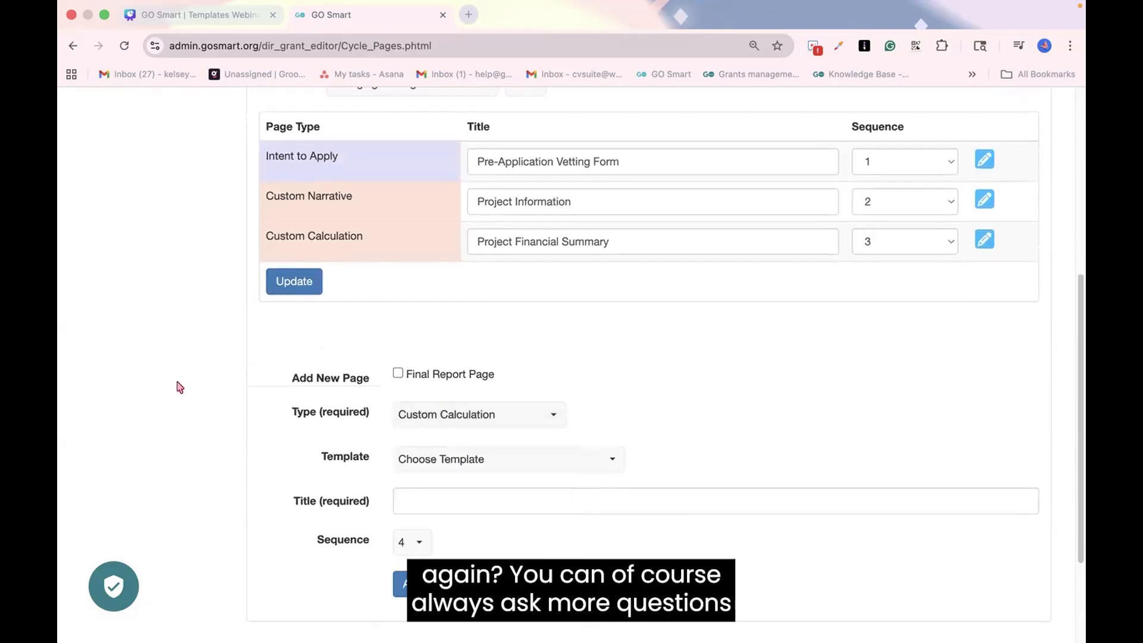
# Review the cycle's page list, and reopen My Templates to look through the templates and their assigned cycles.
pyautogui.scroll(2, 181, 387)
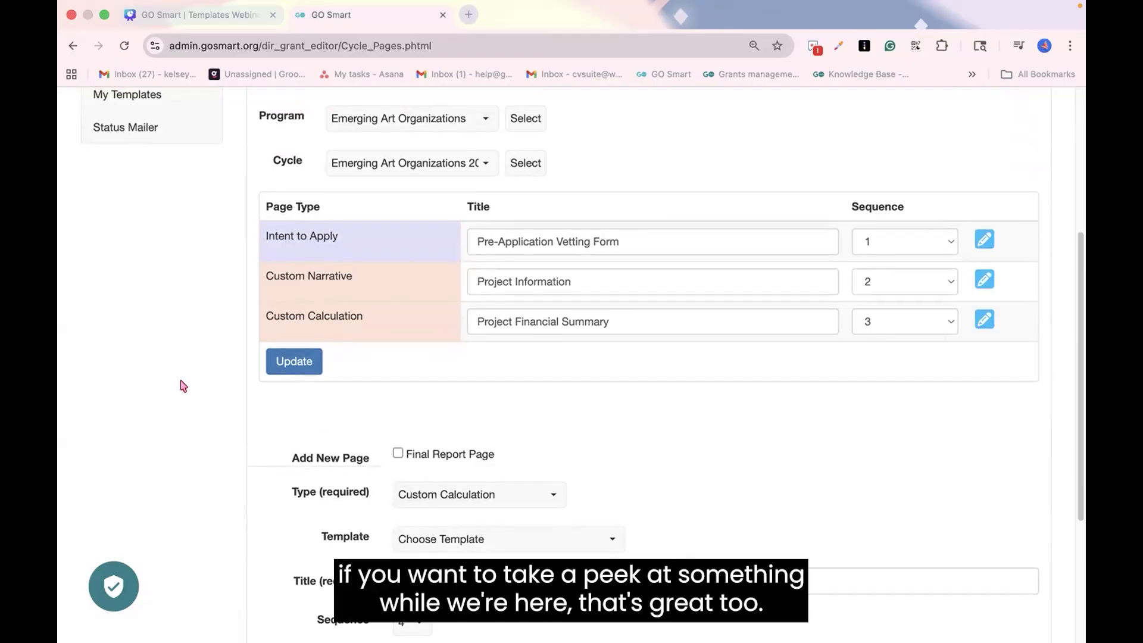
pyautogui.scroll(1, 180, 342)
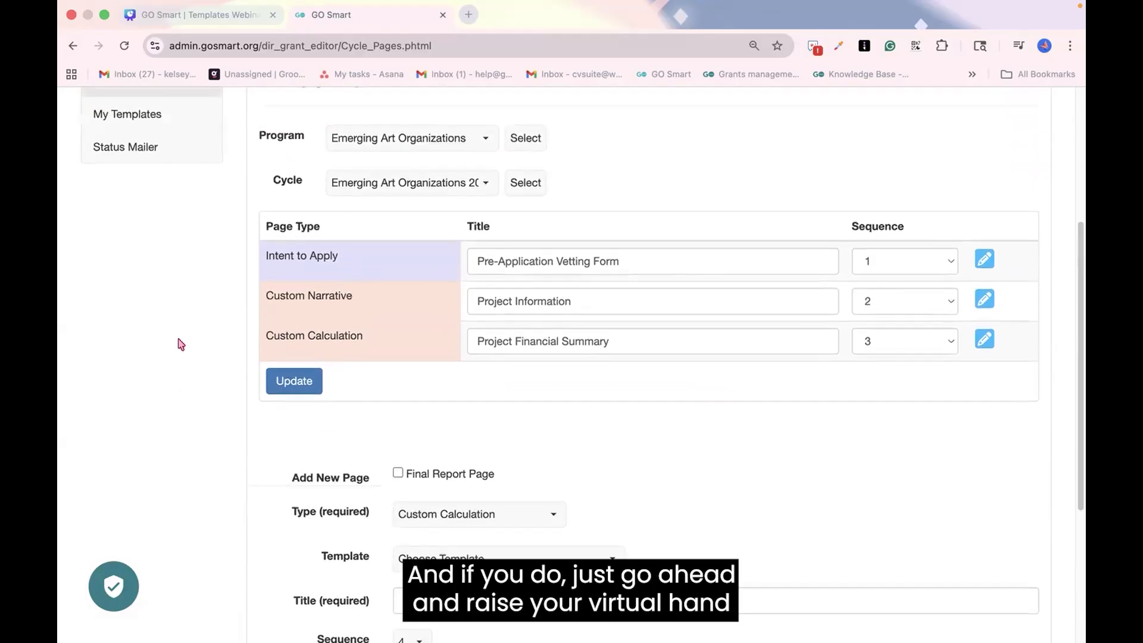
pyautogui.scroll(2, 180, 344)
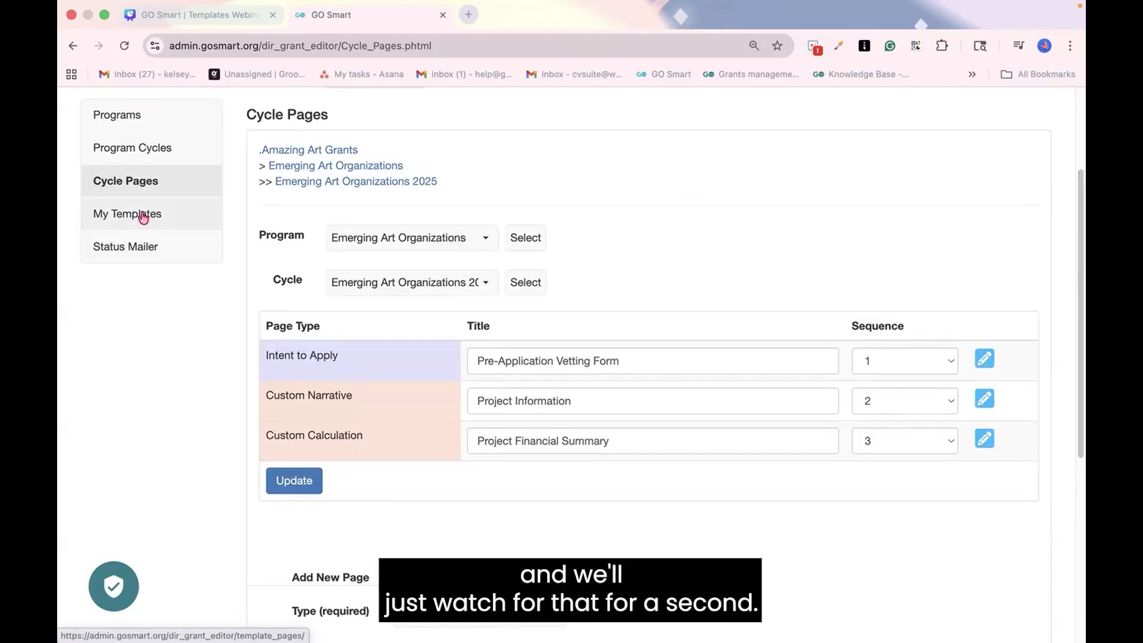
pyautogui.click(143, 216)
pyautogui.scroll(-2, 349, 416)
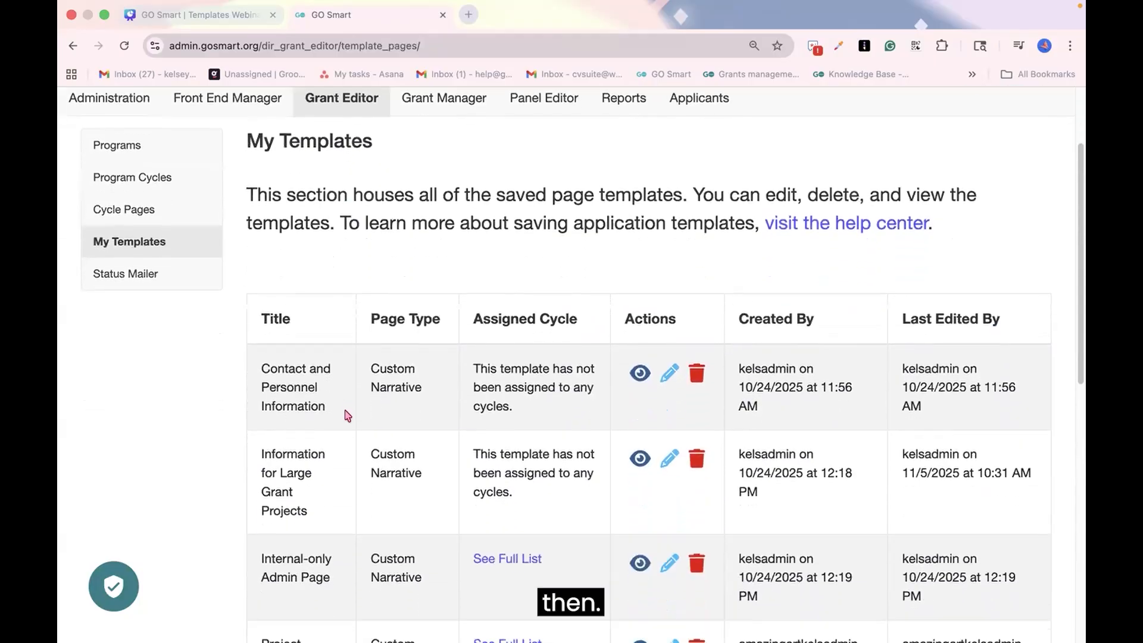
pyautogui.scroll(-2, 349, 416)
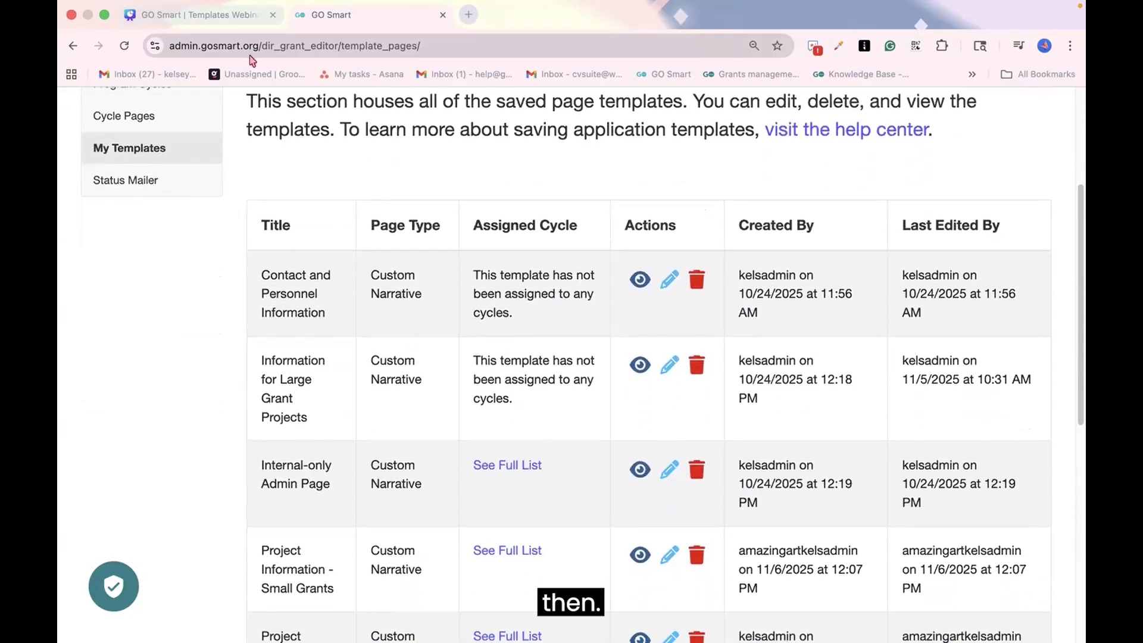
# Switch to the Canva templates webinar presentation and show it in full screen.
pyautogui.click(214, 17)
pyautogui.click(930, 115)
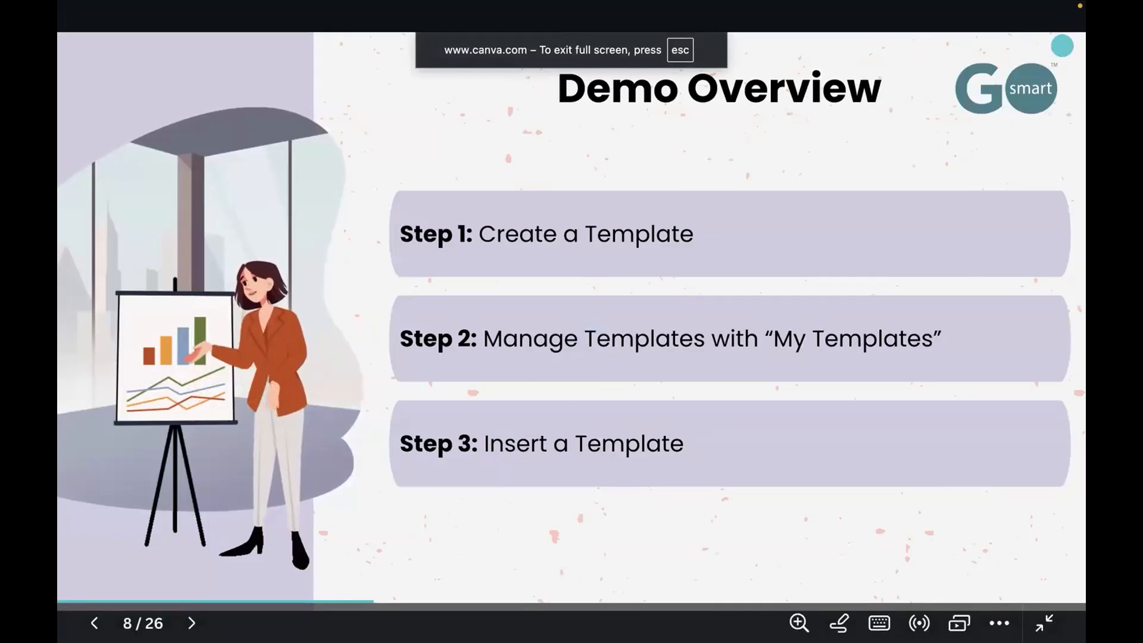